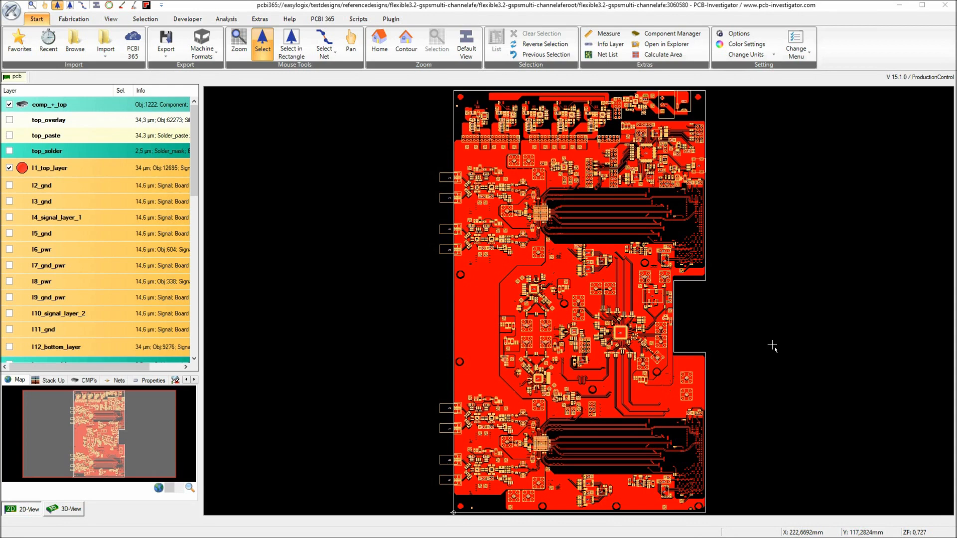
Inspect the details of test point TP76 on the top layer, then return to the full board view.
scroll(592, 248, up, 4)
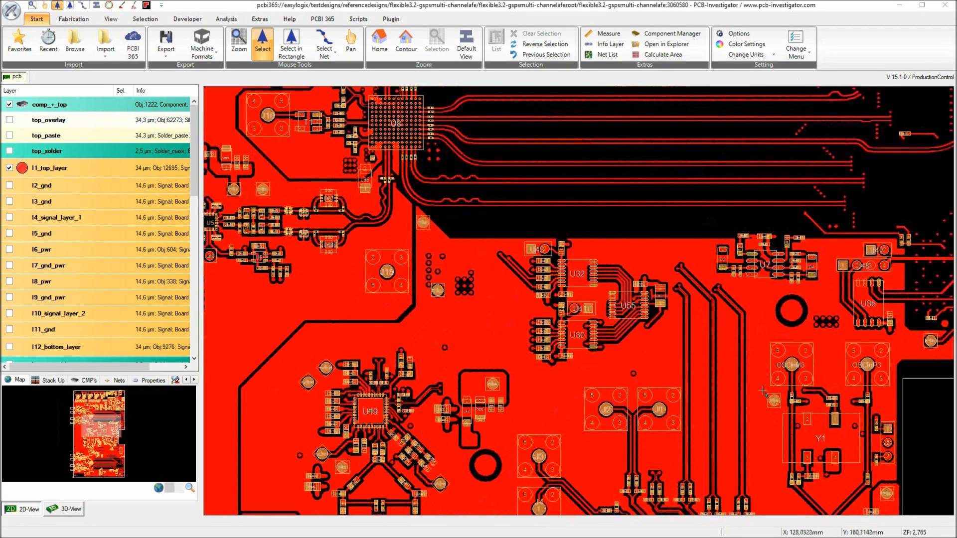
scroll(767, 392, up, 4)
scroll(580, 304, up, 2)
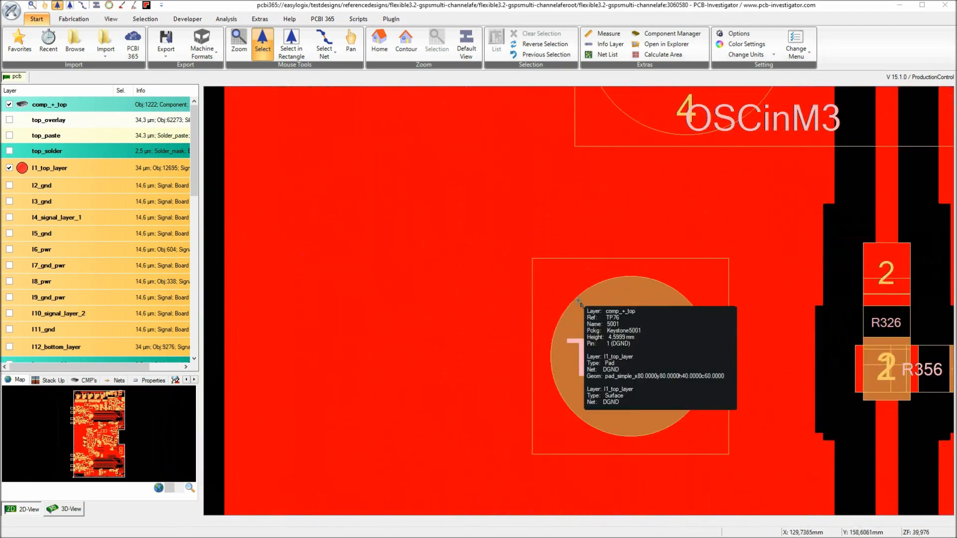
scroll(658, 343, down, 1)
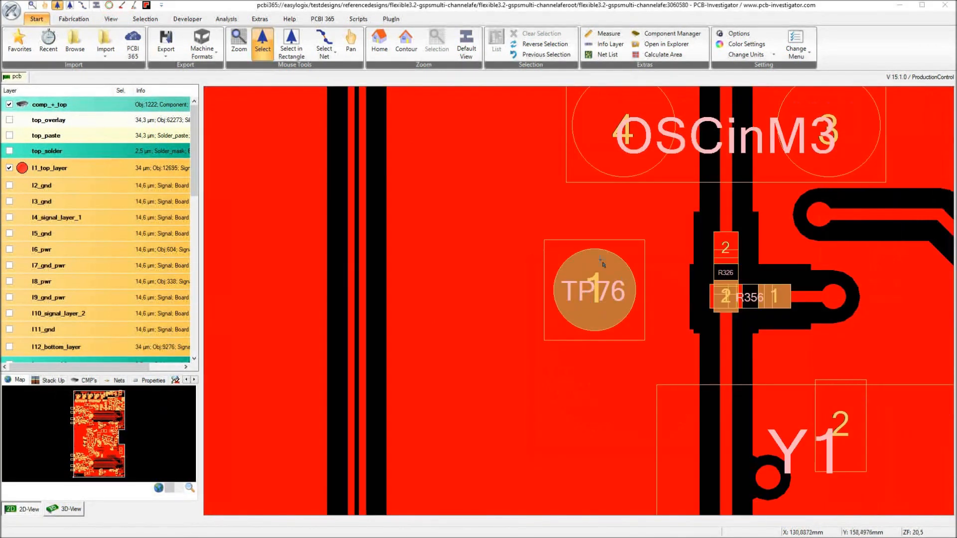
mouse_move(624, 310)
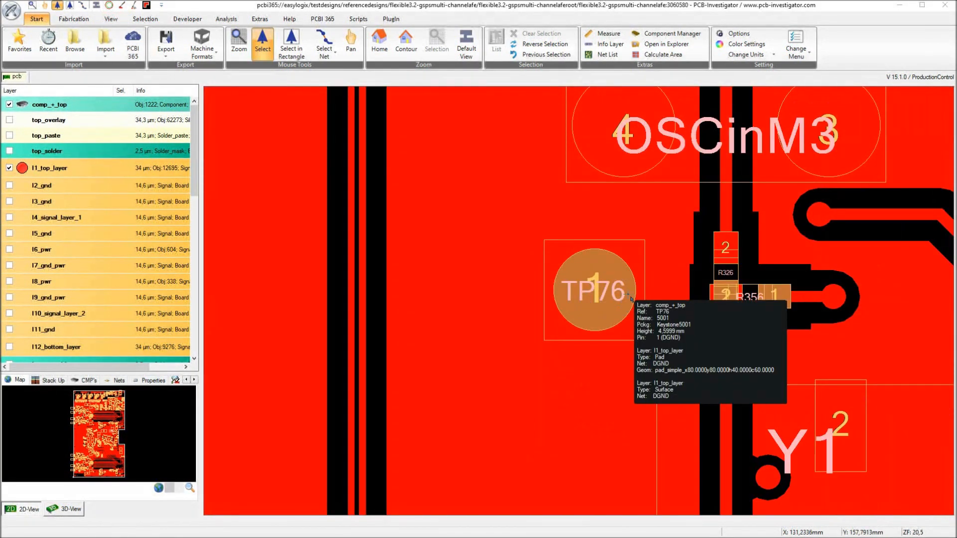
mouse_move(642, 329)
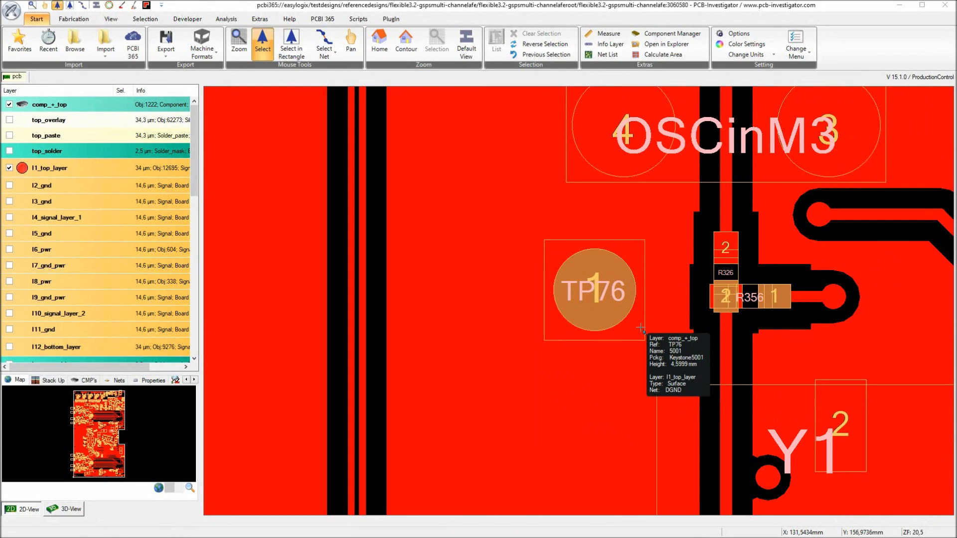
mouse_move(574, 344)
right_down()
mouse_move(633, 372)
mouse_move(601, 356)
right_up()
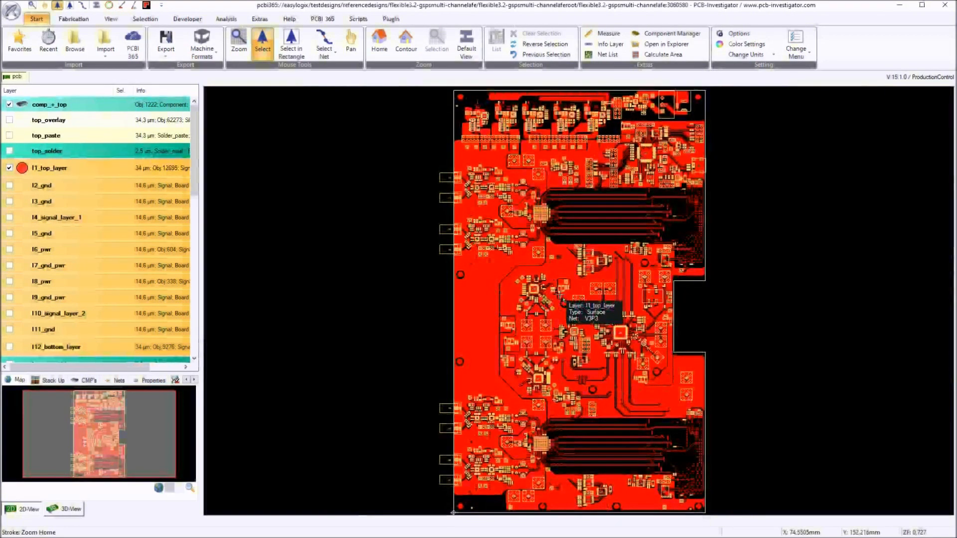
mouse_move(570, 298)
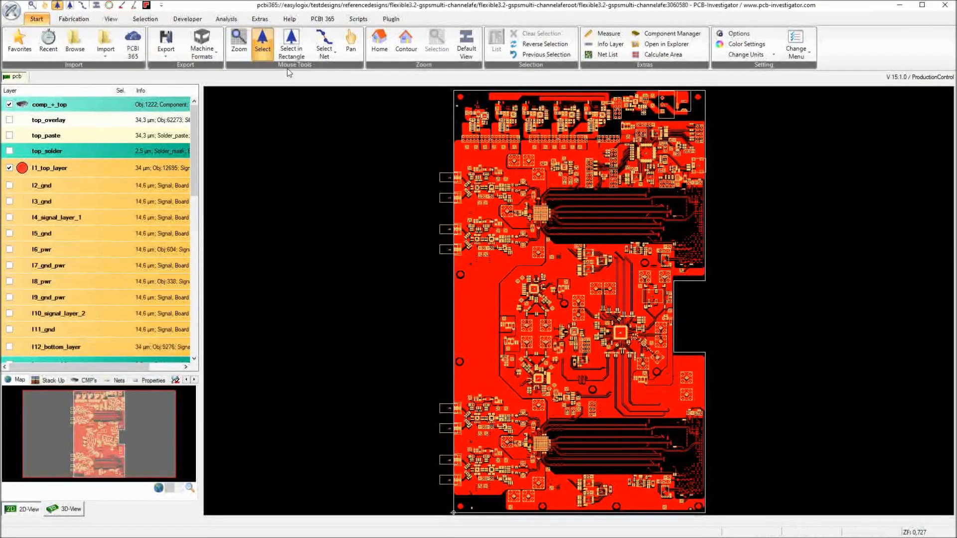
Open the DFT Preparation analysis, then move and shrink its window so it fits over the board view.
click(227, 20)
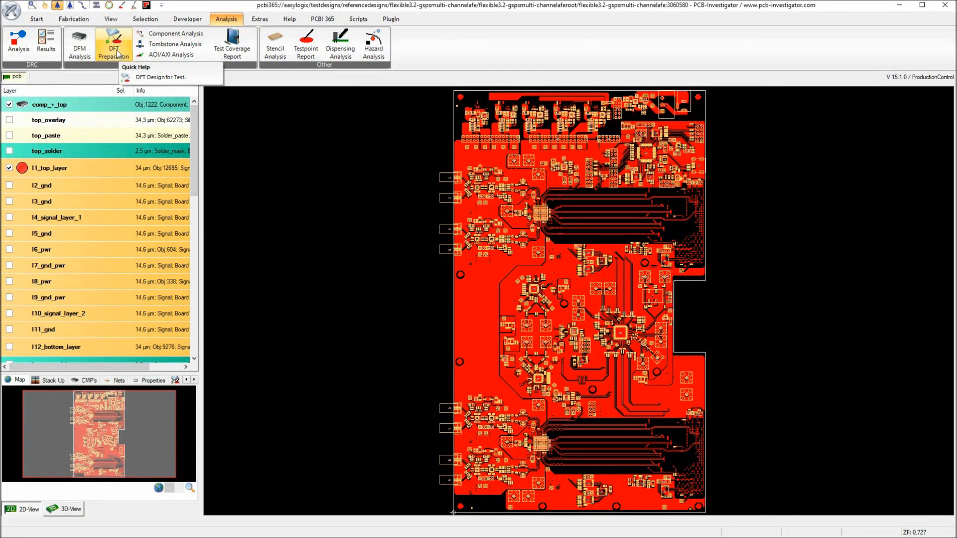
click(118, 53)
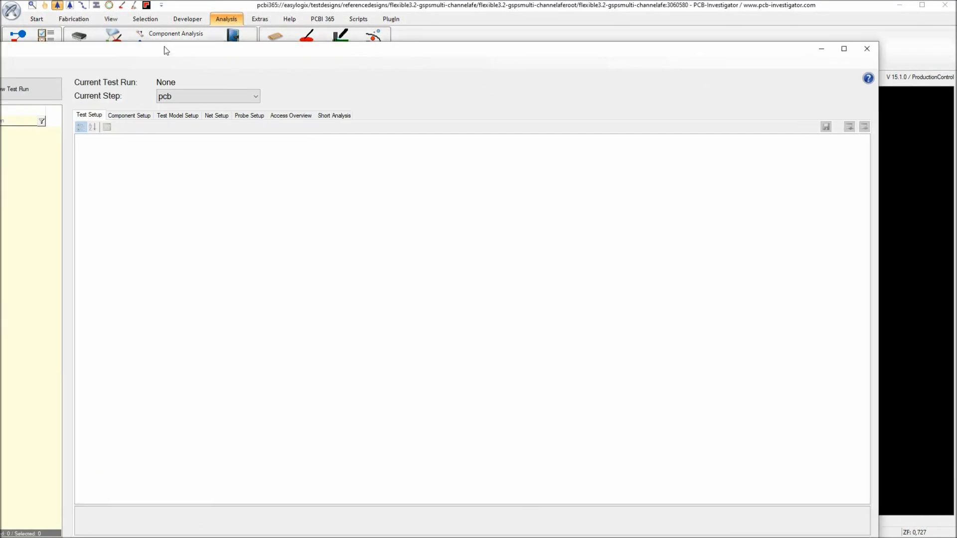
drag(210, 21, 208, 17)
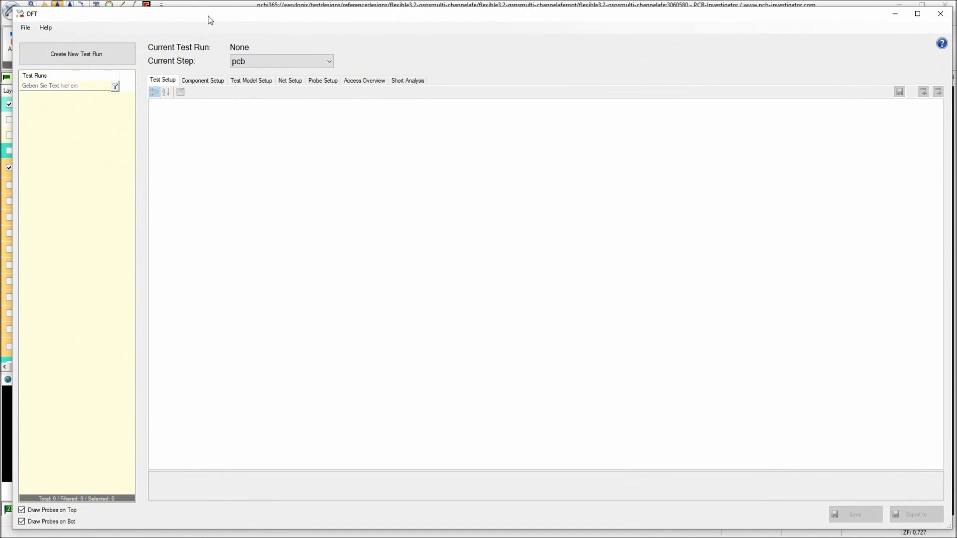
drag(13, 7, 204, 106)
drag(320, 113, 274, 102)
Create a new test run named ICT-Planning.
click(225, 142)
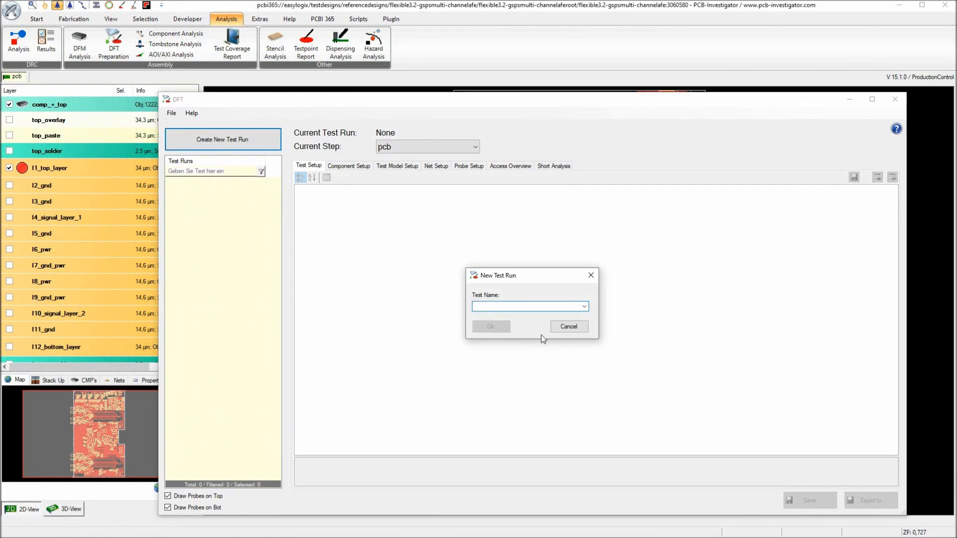
text(ICT)
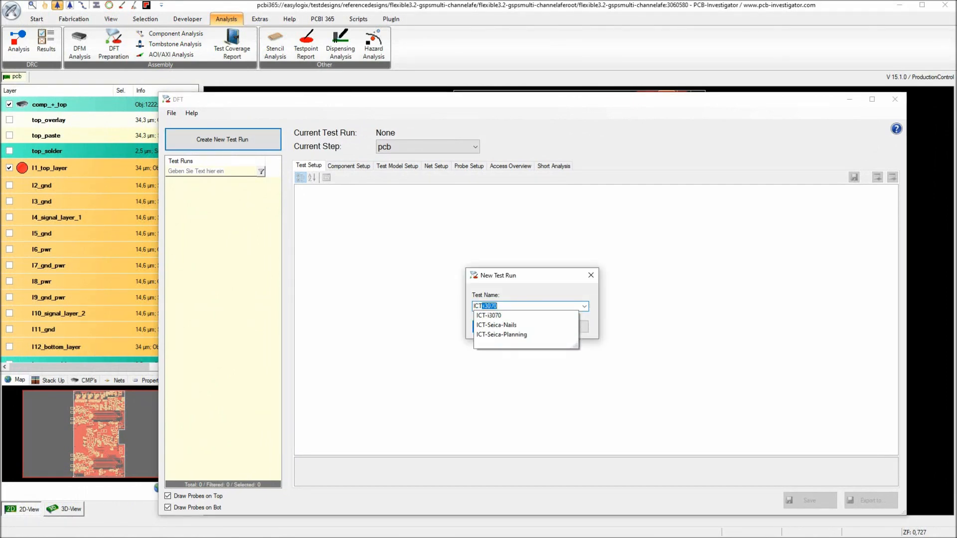
text(-Plammom)
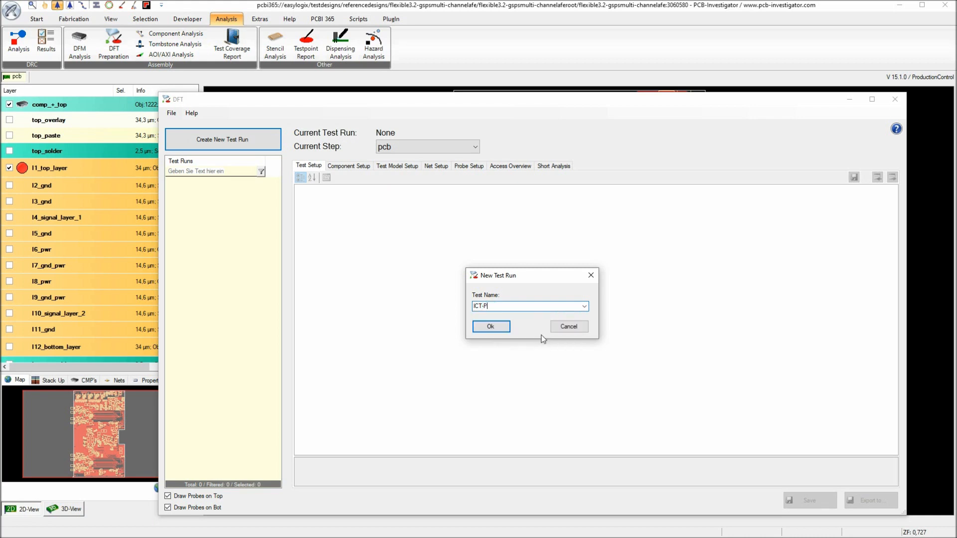
key(BackSpace)
key(BackSpace)
key(BackSpace)
key(BackSpace)
text(nning)
click(490, 326)
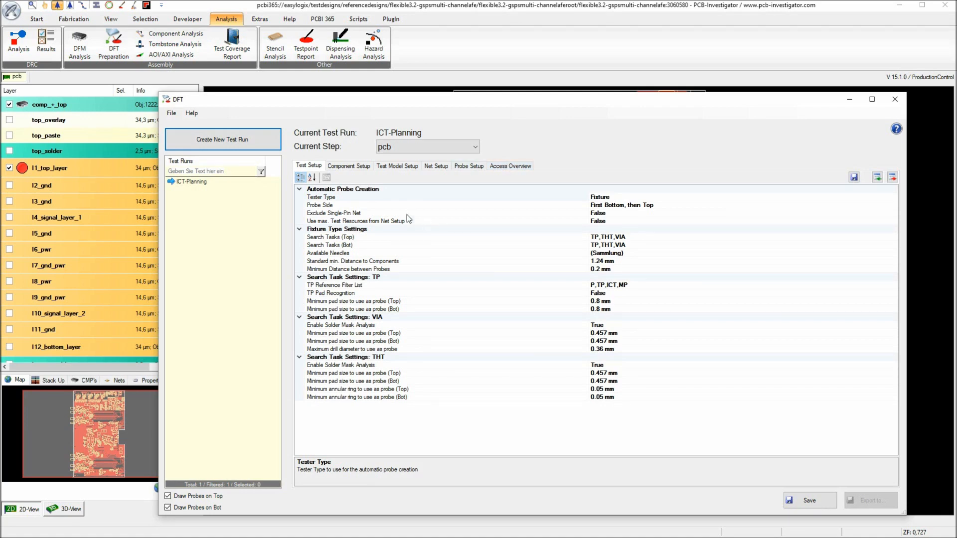
Keep Fixture as the tester type and set the probe side to Only on Top.
drag(329, 99, 319, 81)
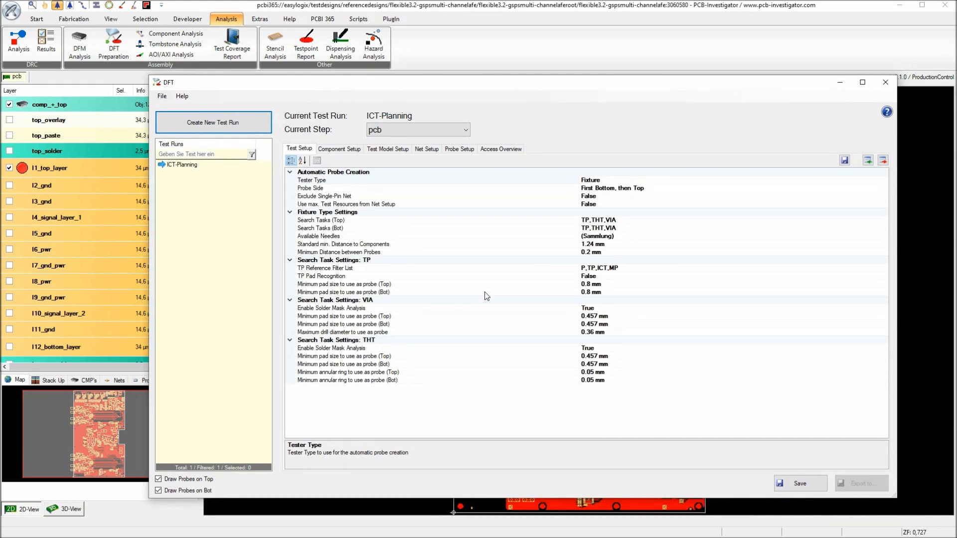
click(609, 178)
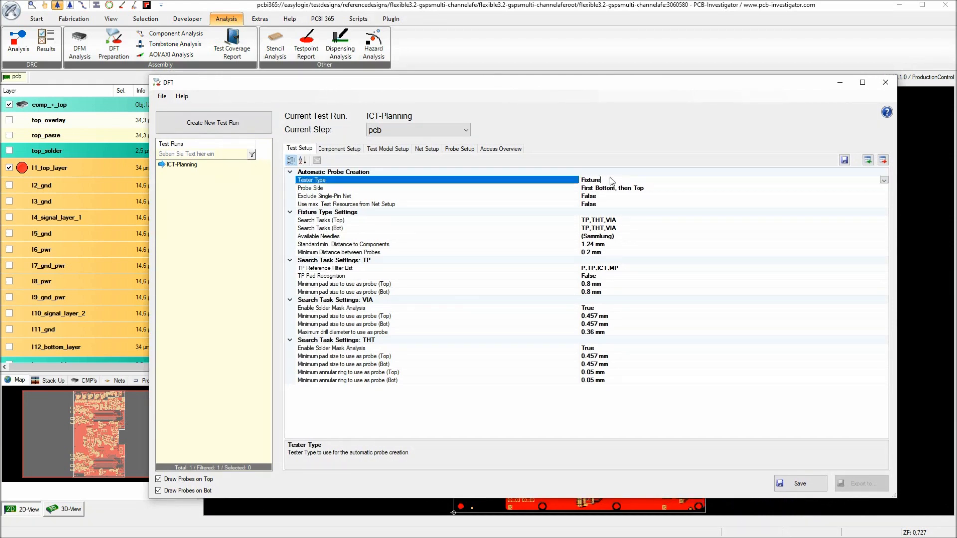
click(883, 180)
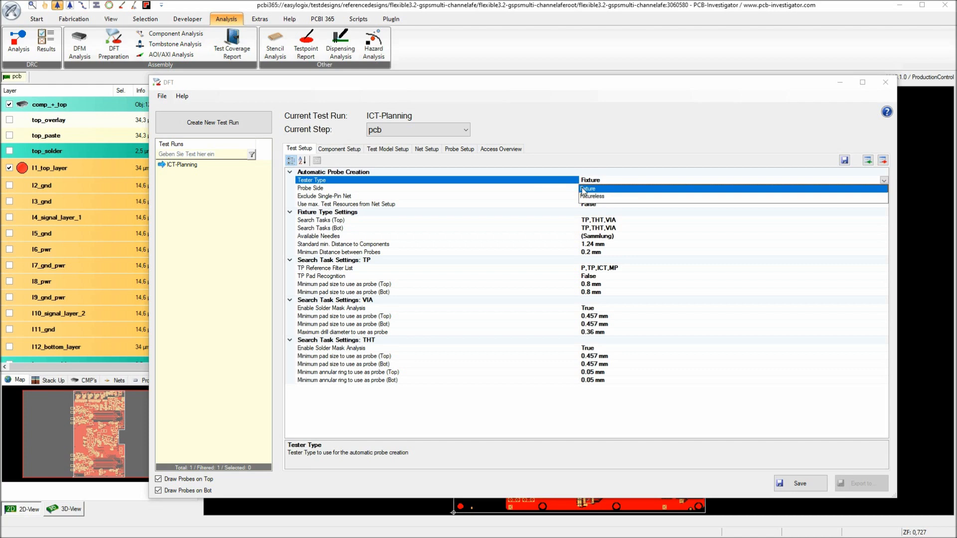
click(553, 182)
click(459, 191)
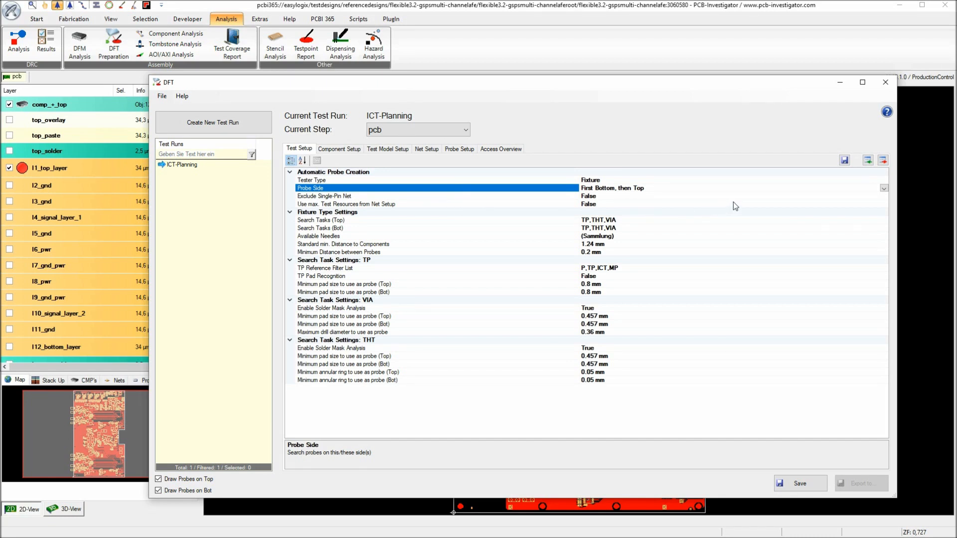
click(884, 188)
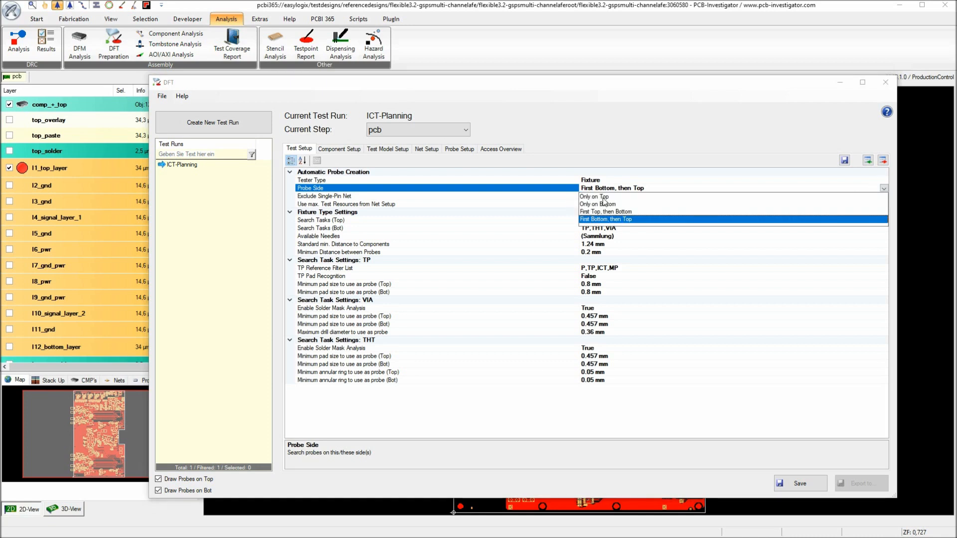
click(602, 197)
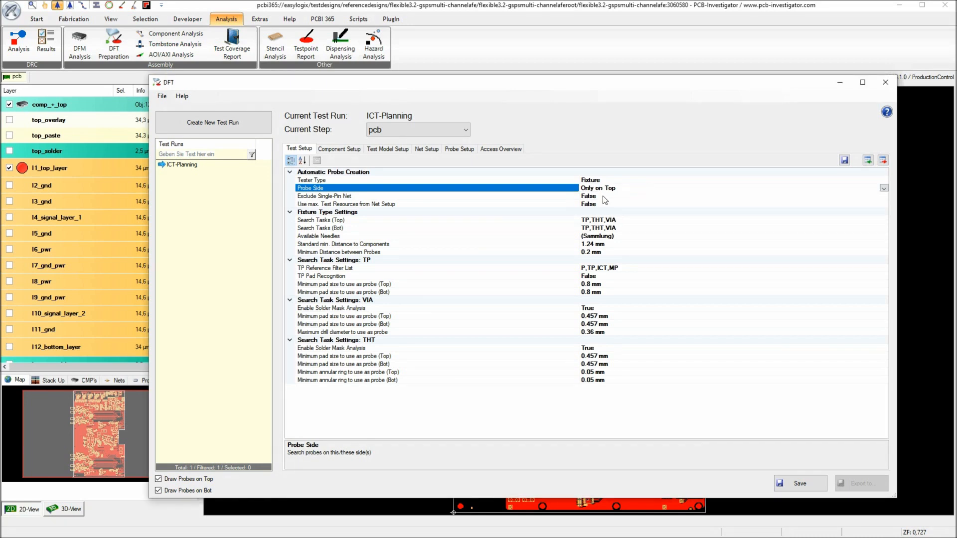
Review the single-pin net exclusion and maximum test resources options, then view the net setup list sorted by net name.
click(441, 197)
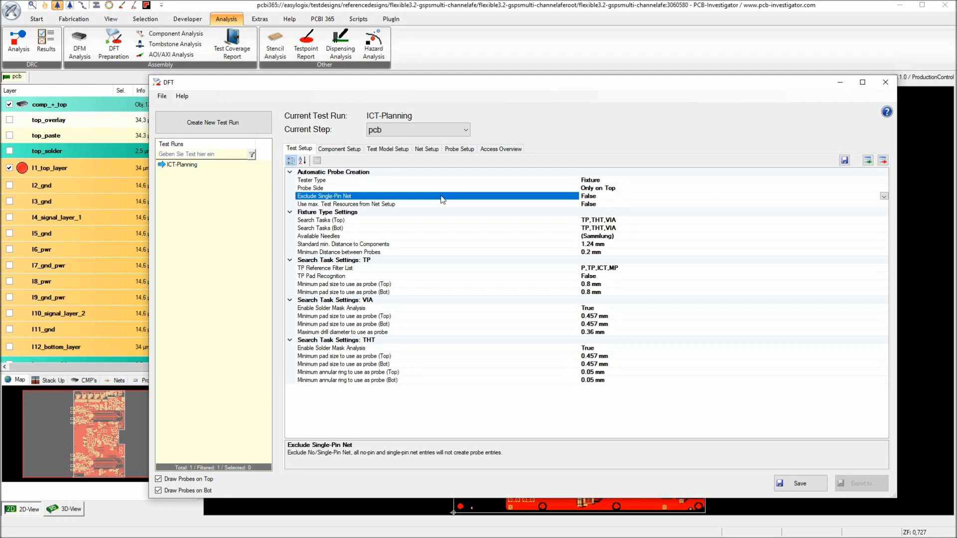
click(430, 204)
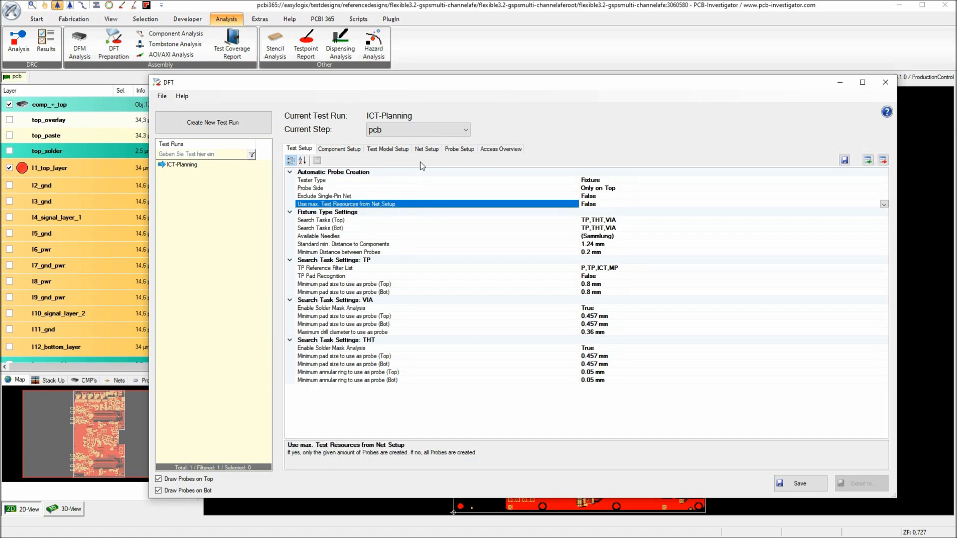
click(427, 149)
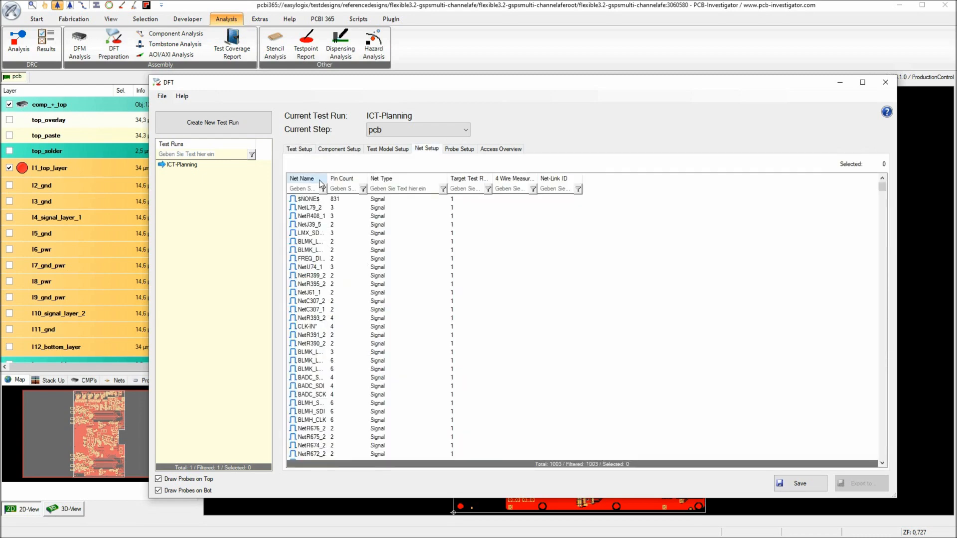
scroll(321, 234, down, 1)
scroll(324, 240, up, 1)
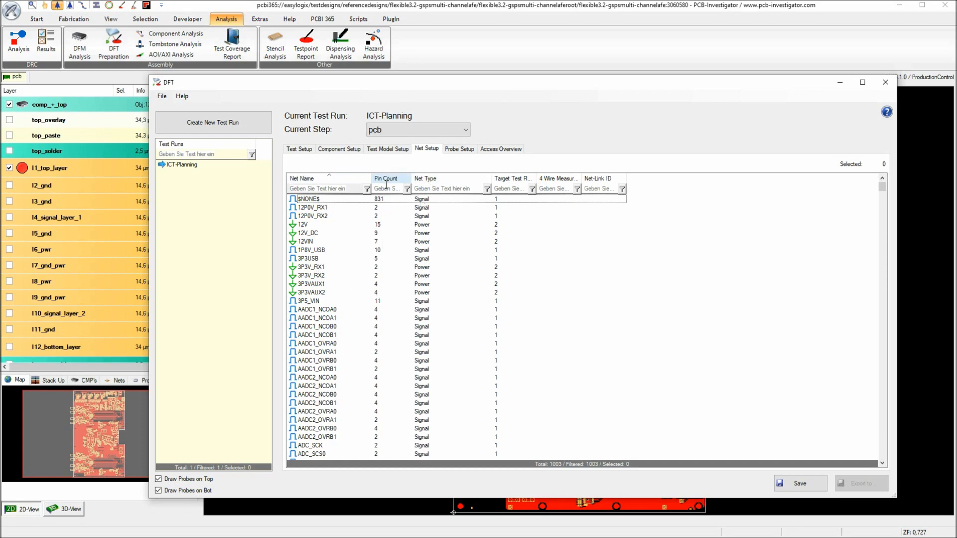
Widen the Target Test Resources column to show its full heading and sort the nets by net type.
double_click(536, 178)
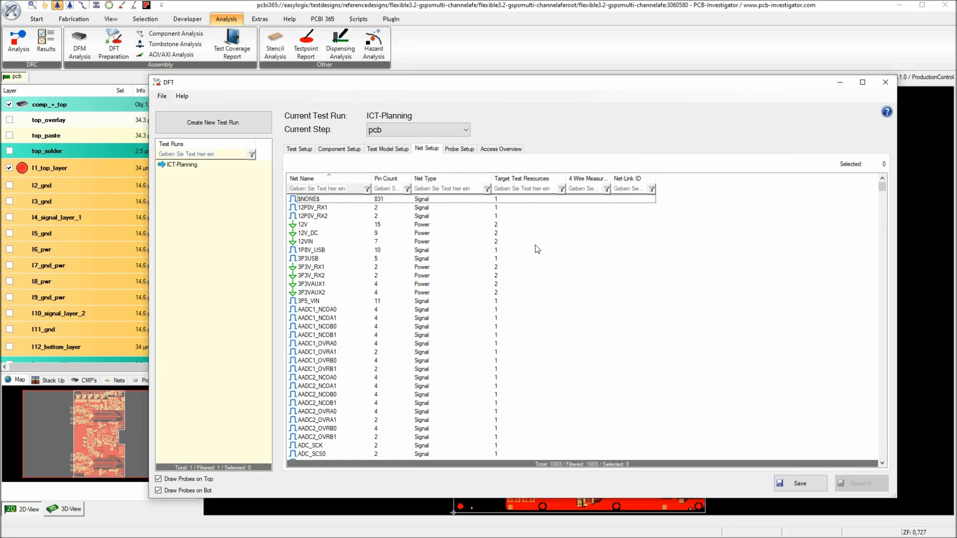
click(421, 226)
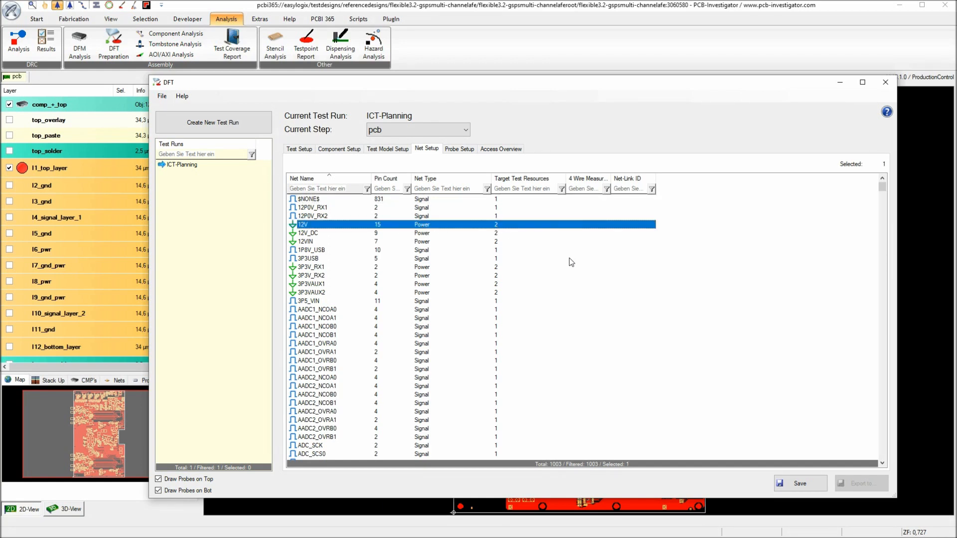
click(429, 181)
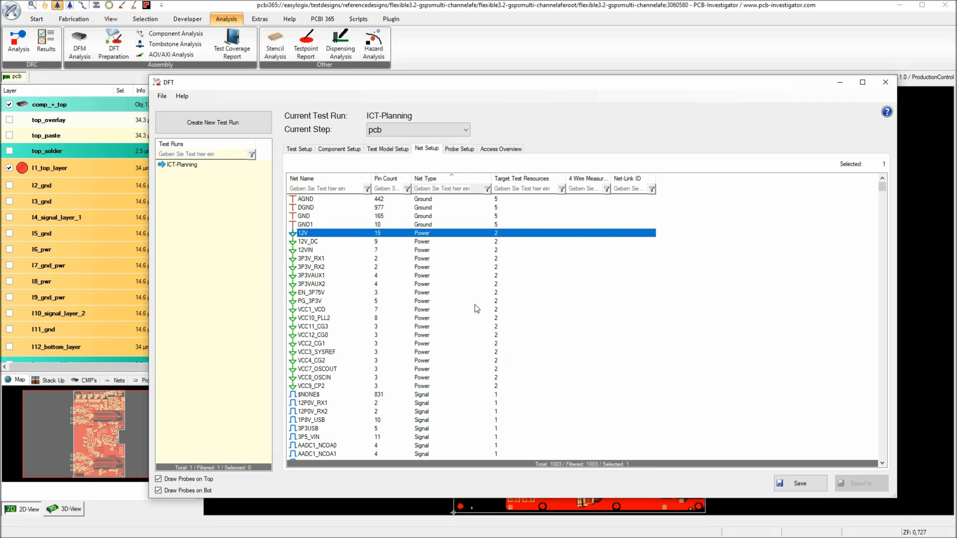
Edit power net EN_3P75V, trying 3 as its test resources and restoring the value to 2.
click(463, 296)
right_click(461, 297)
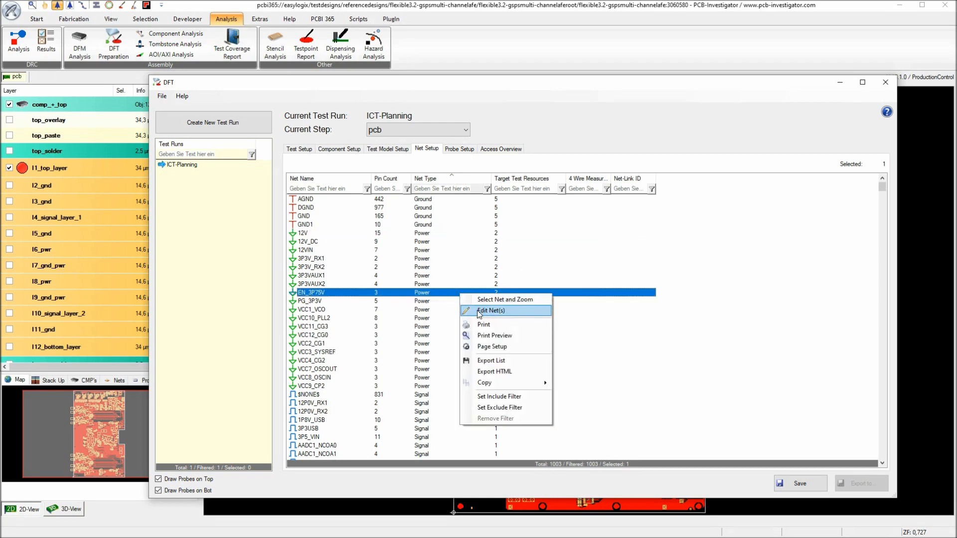
click(476, 313)
click(479, 199)
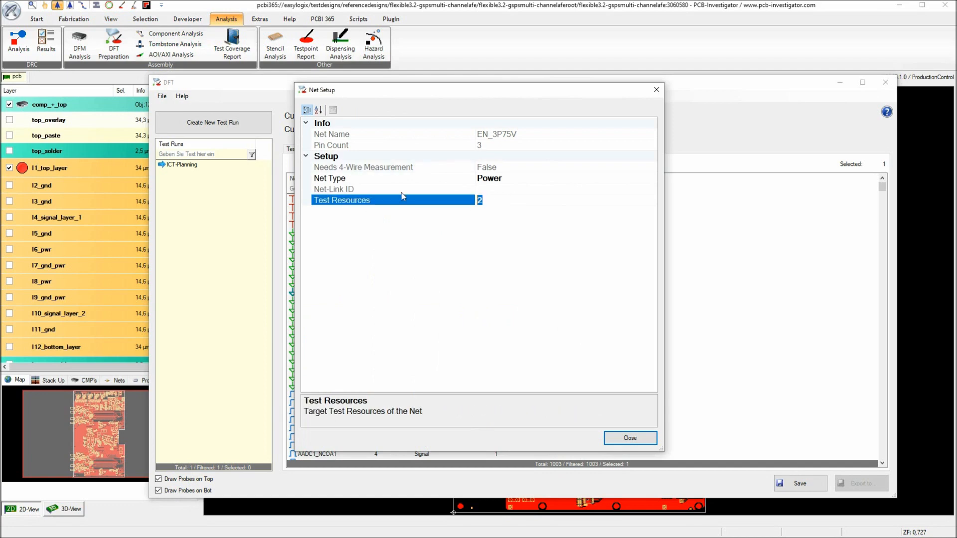
text(3)
key(BackSpace)
text(2)
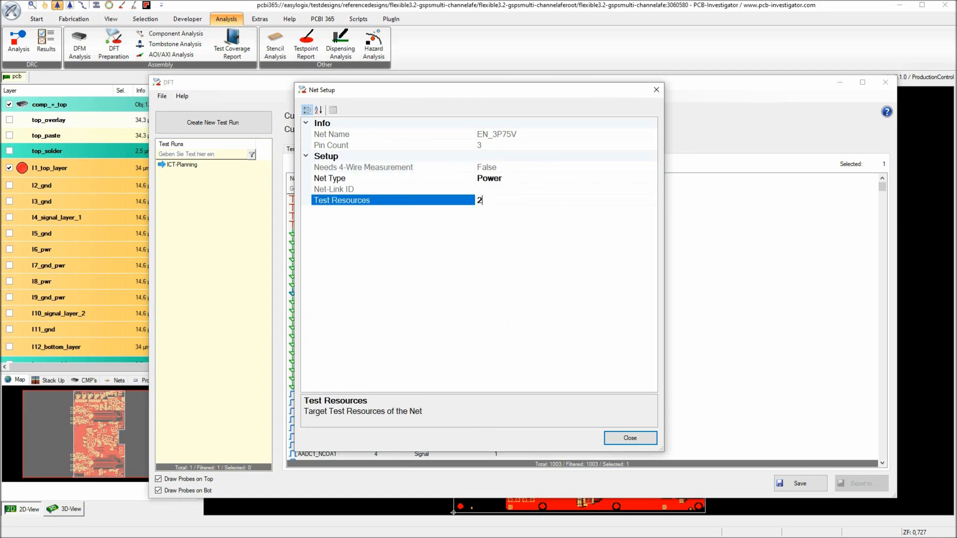
click(619, 437)
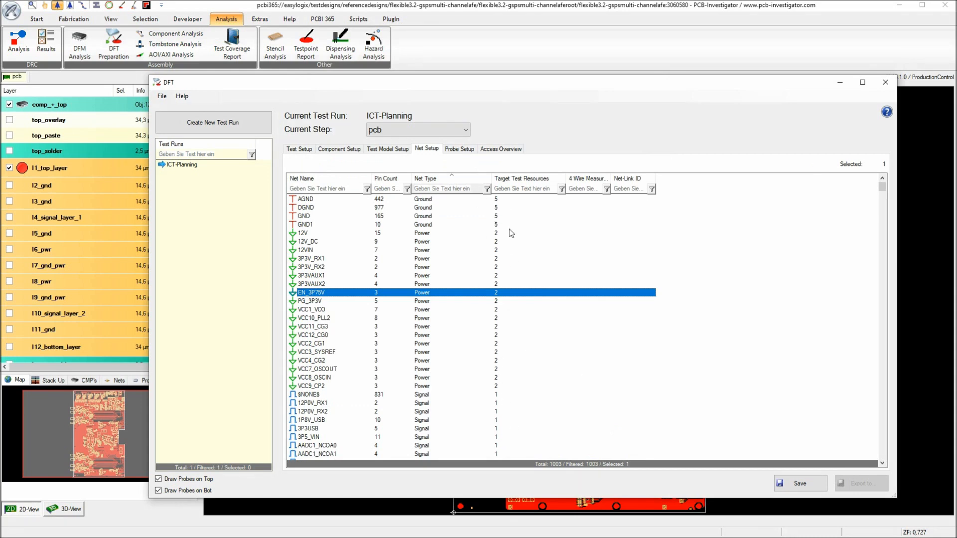
Return to the test setup and examine the maximum test resources option and the top and bottom search task settings.
click(301, 148)
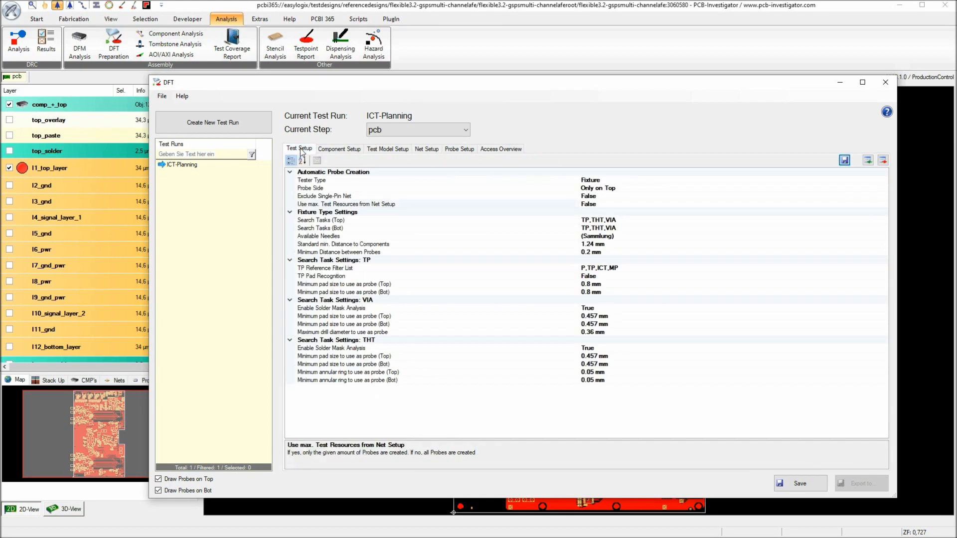
click(320, 204)
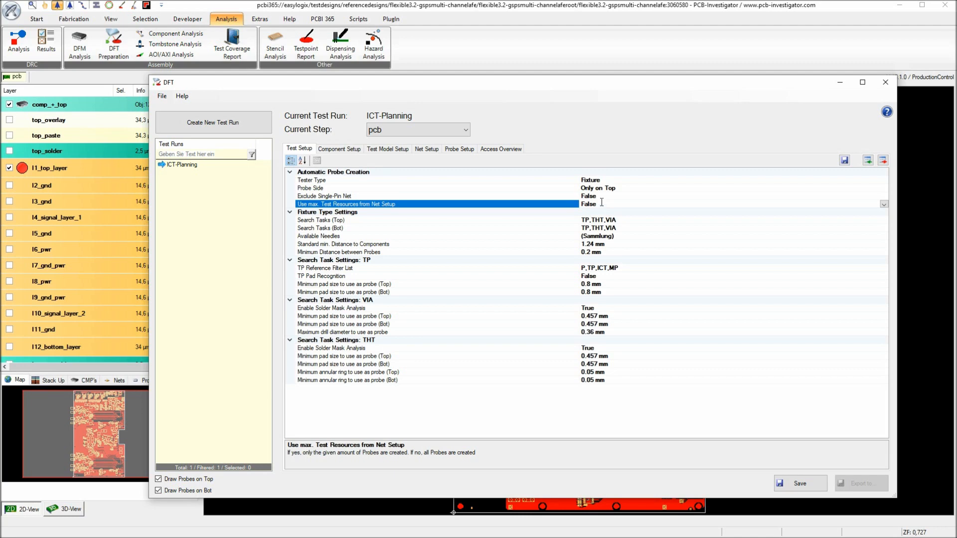
click(360, 220)
click(359, 228)
click(360, 220)
click(360, 228)
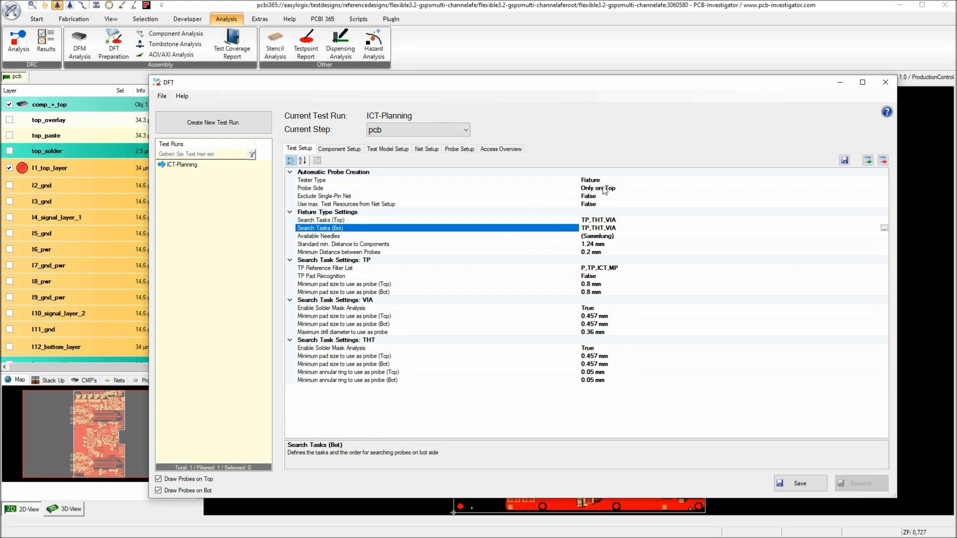
click(332, 222)
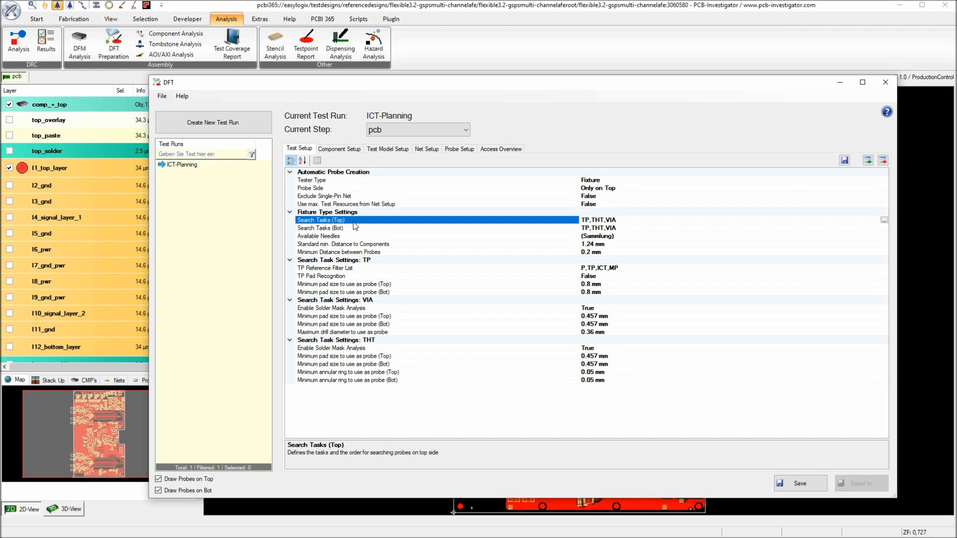
Remove the VIA task from the top-side search tasks, leaving TP and THT, and accept the change.
click(884, 220)
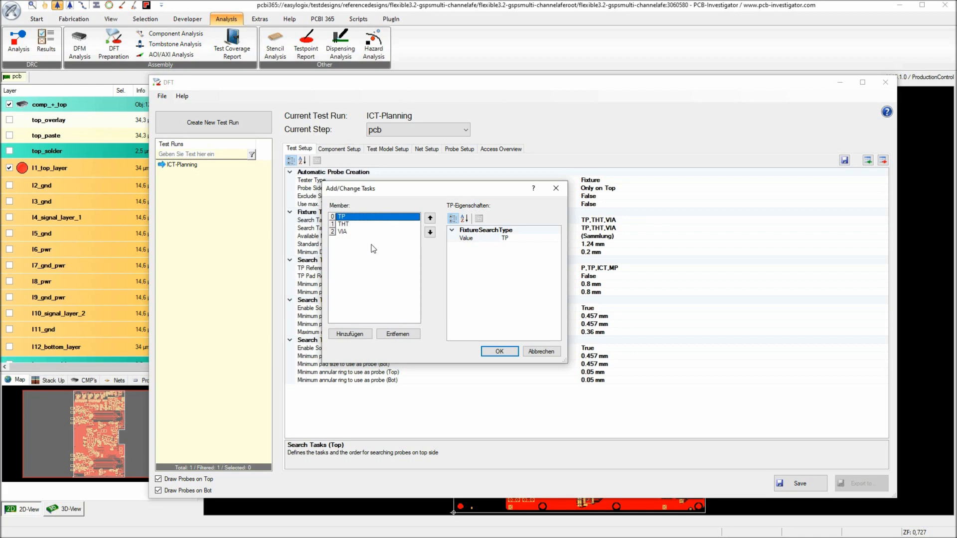
click(348, 225)
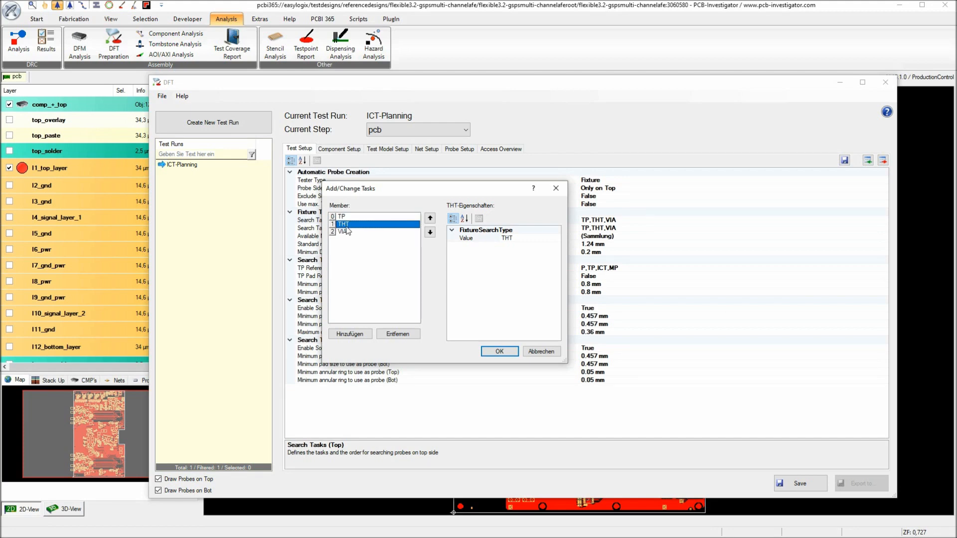
click(348, 232)
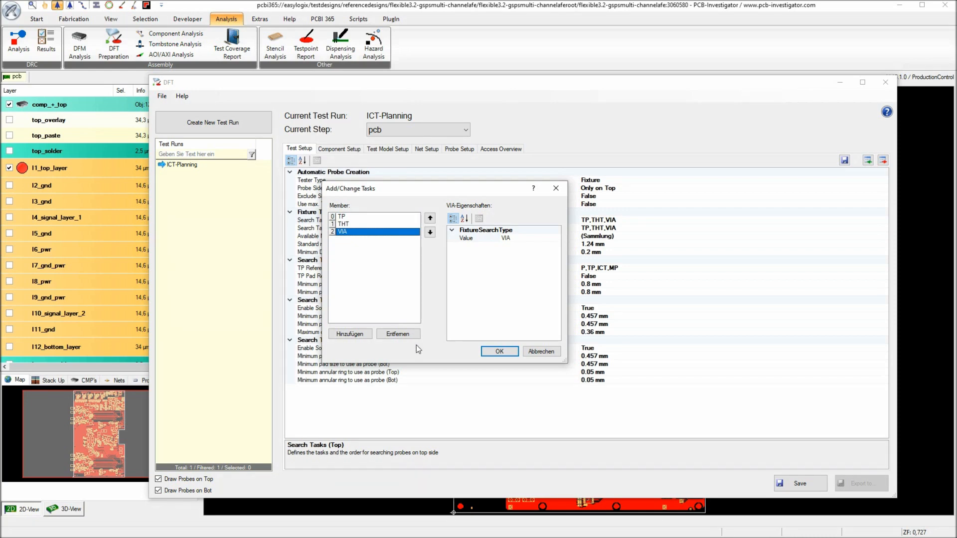
click(398, 334)
click(356, 225)
click(499, 351)
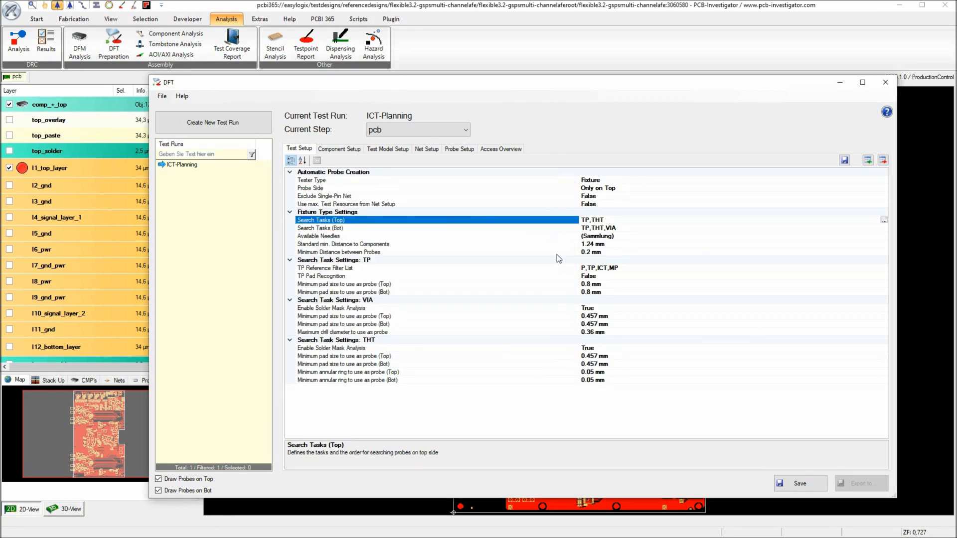
Open the available needles definitions and compare the properties of the 100, 75, 50 and 40 mil needles.
click(556, 237)
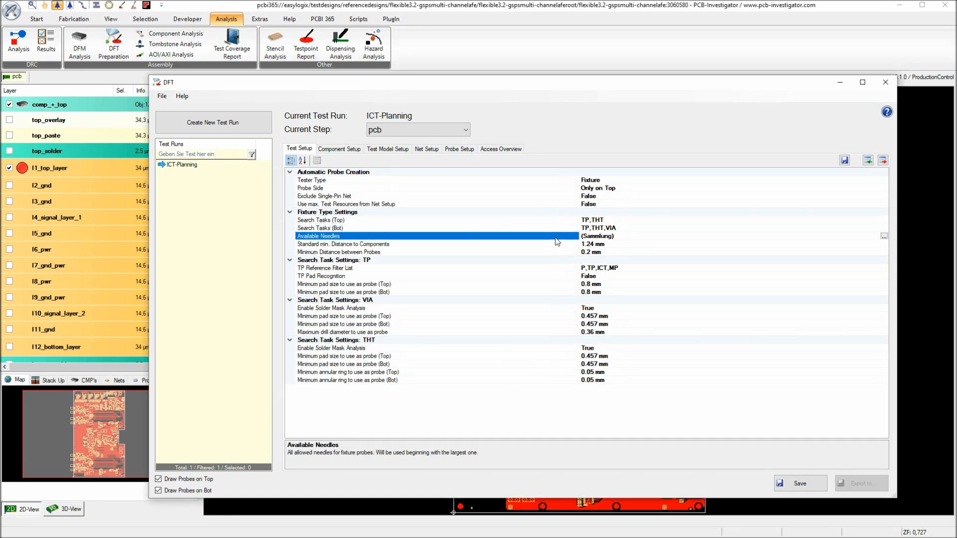
click(884, 236)
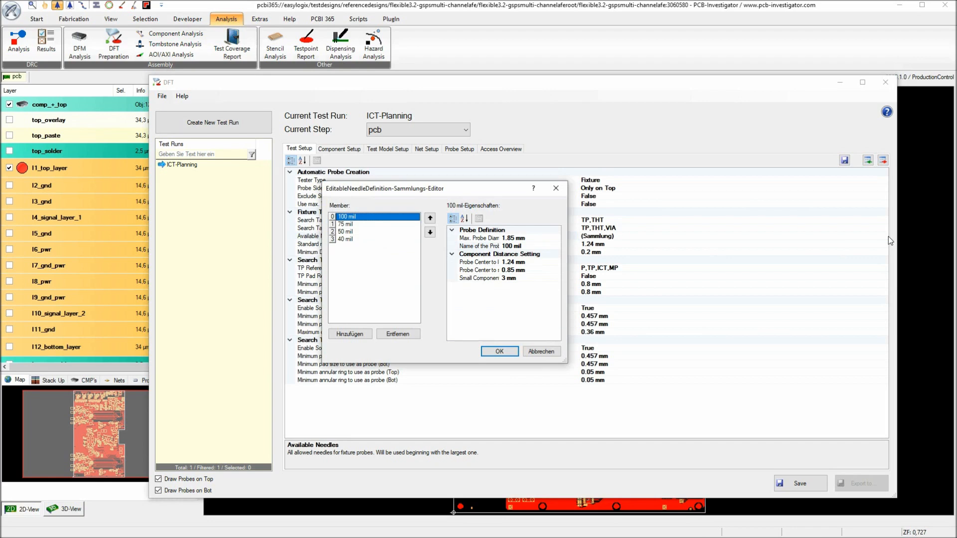
click(347, 225)
click(349, 239)
click(348, 231)
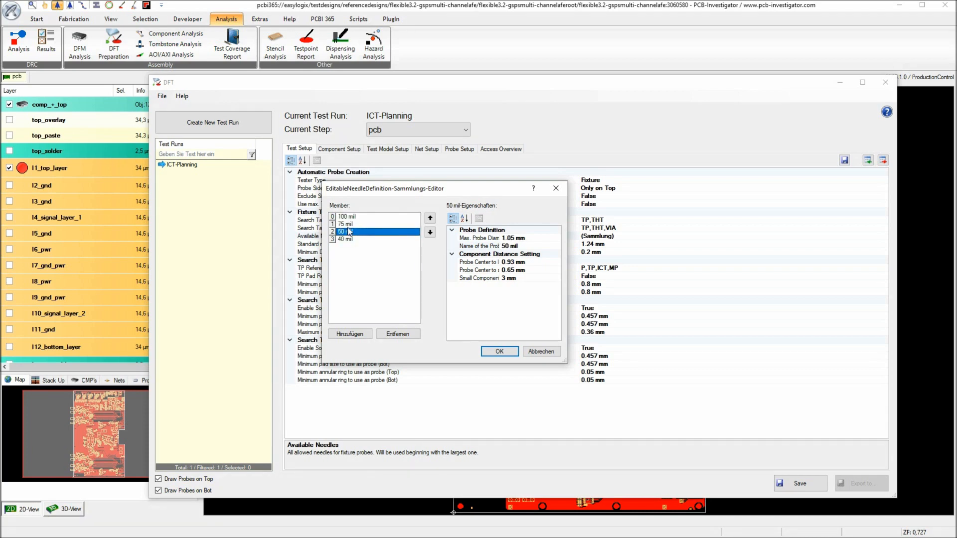
click(349, 217)
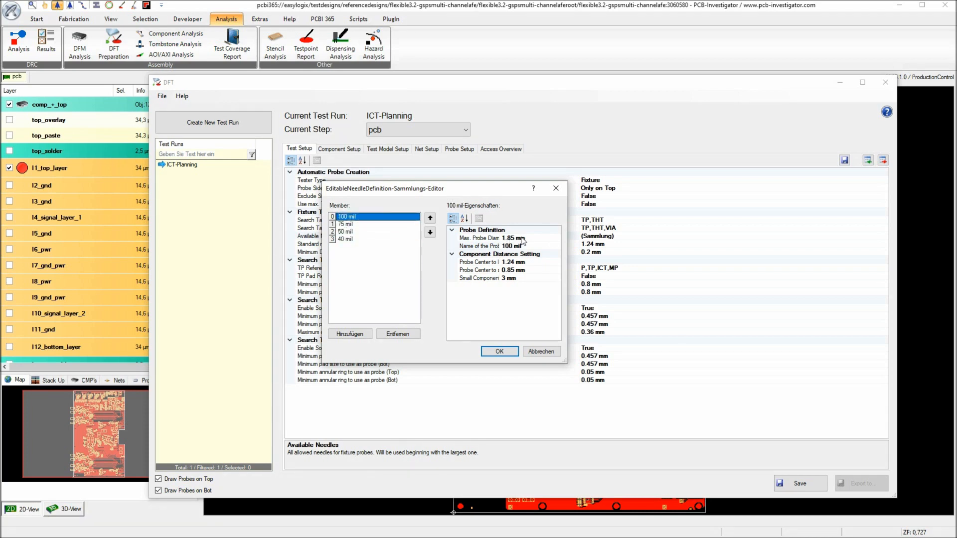
Enlarge the needle editor to examine the 100 mil needle's component distance settings, and close it without applying changes.
drag(566, 363, 725, 392)
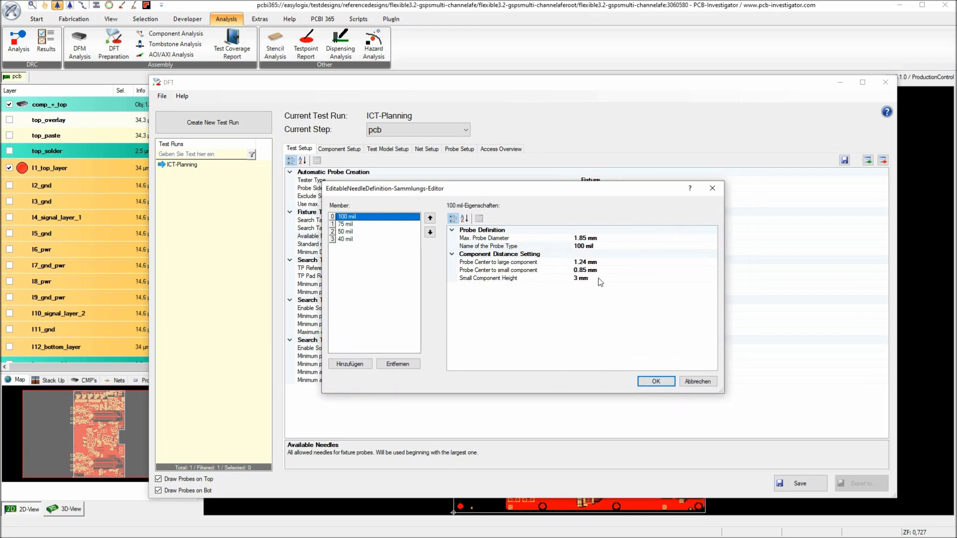
click(538, 280)
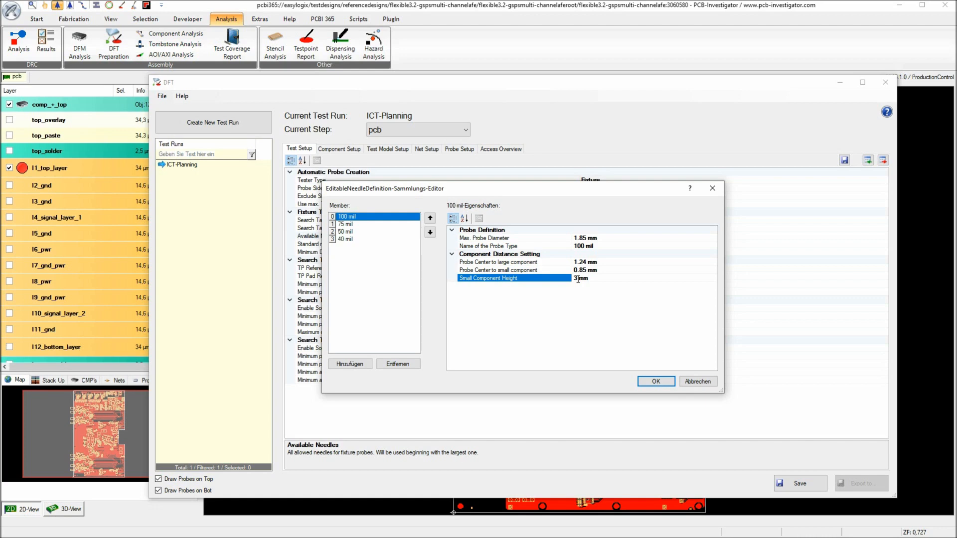
click(540, 272)
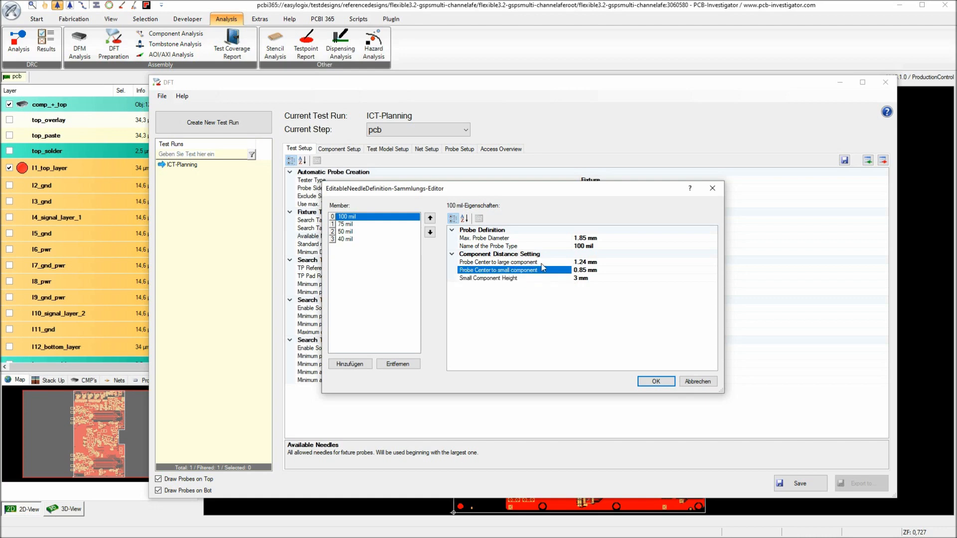
click(542, 263)
click(539, 257)
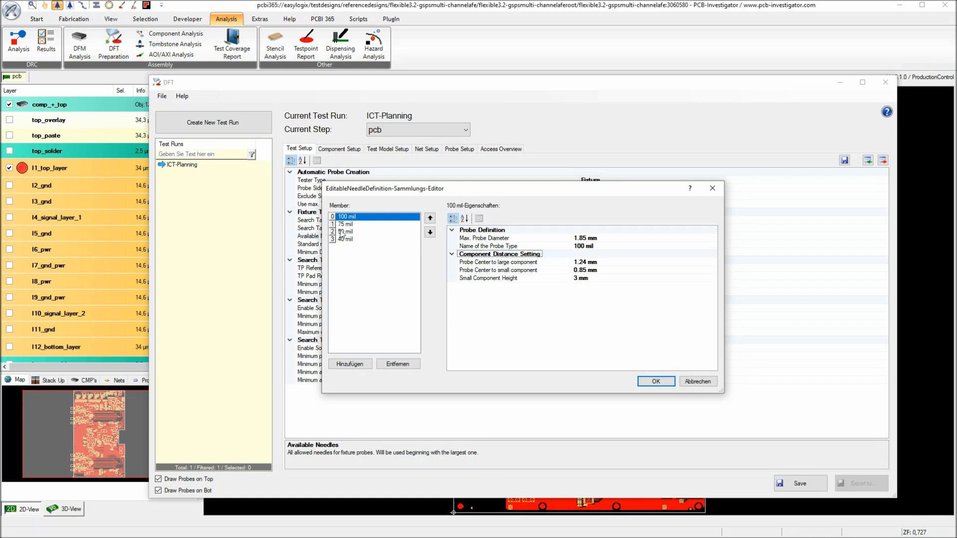
click(708, 381)
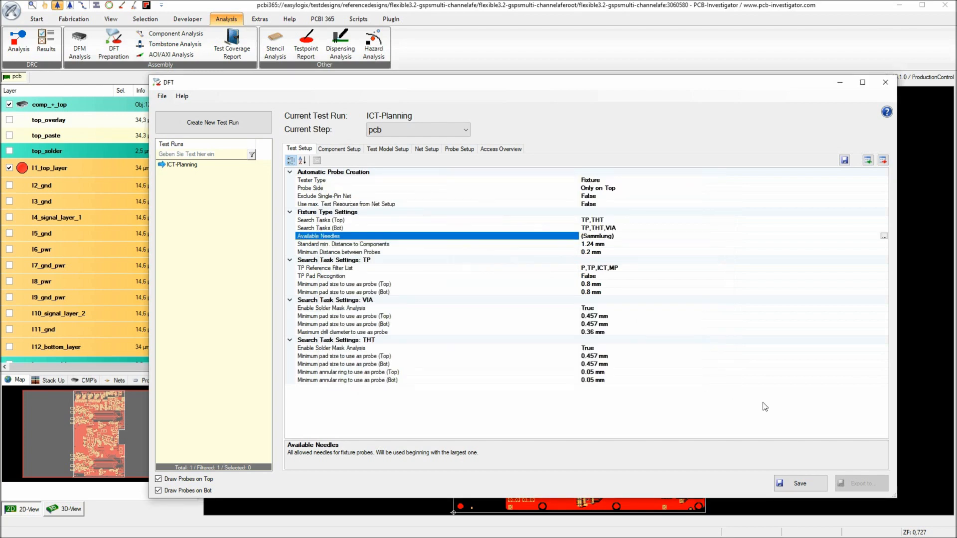
Review the minimum component and probe distance settings, and collapse the VIA search task settings.
click(385, 245)
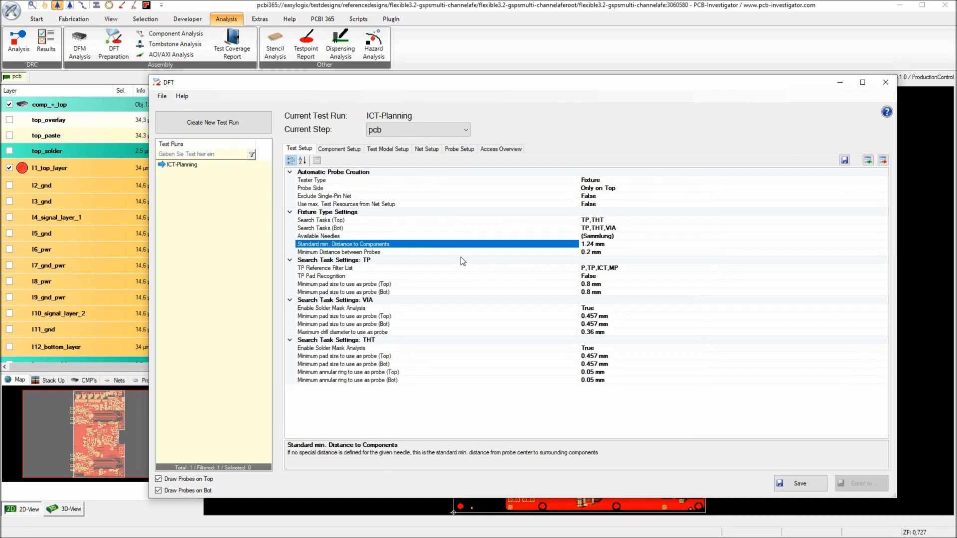
click(348, 253)
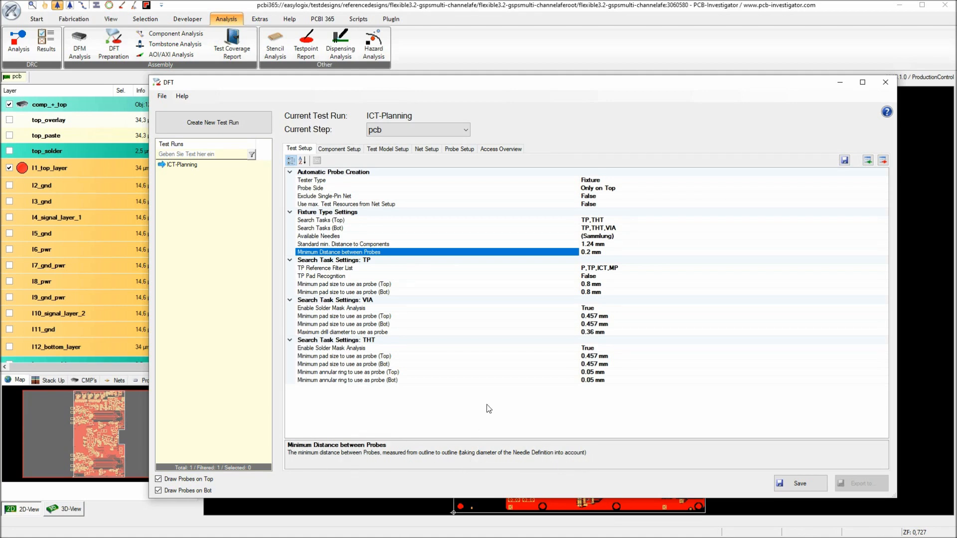
click(335, 260)
click(331, 302)
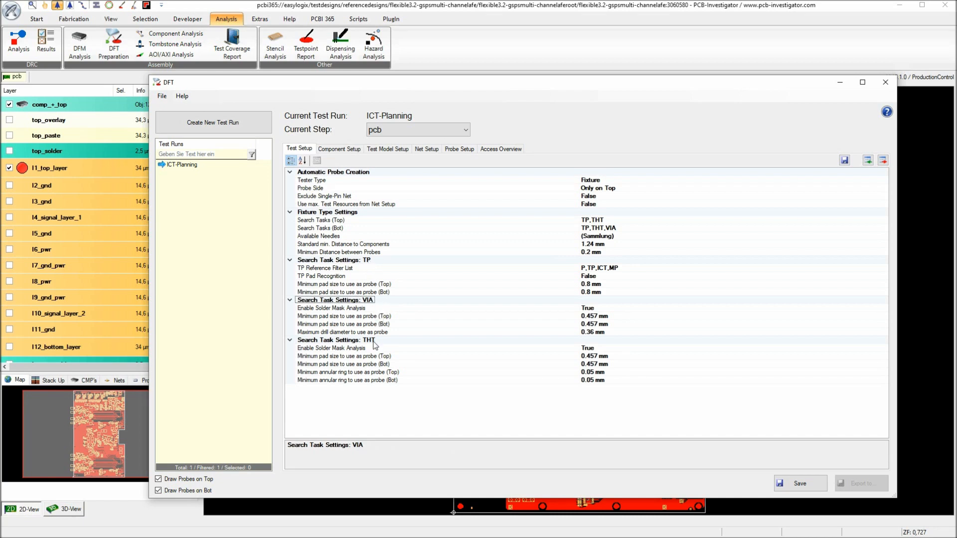
click(290, 300)
click(352, 260)
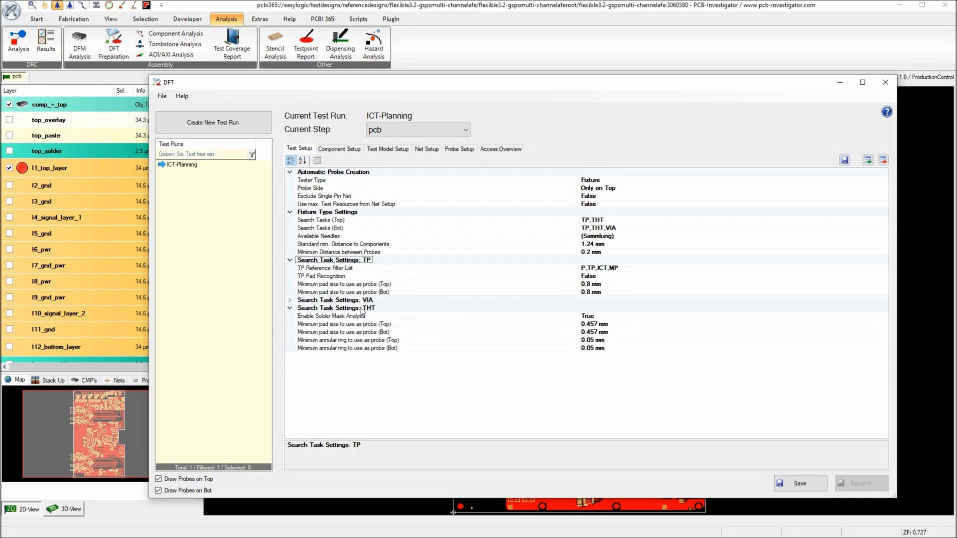
Examine the TP reference filter, pad recognition and pad size settings, plus the THT solder mask, pad size and annular ring options.
click(363, 270)
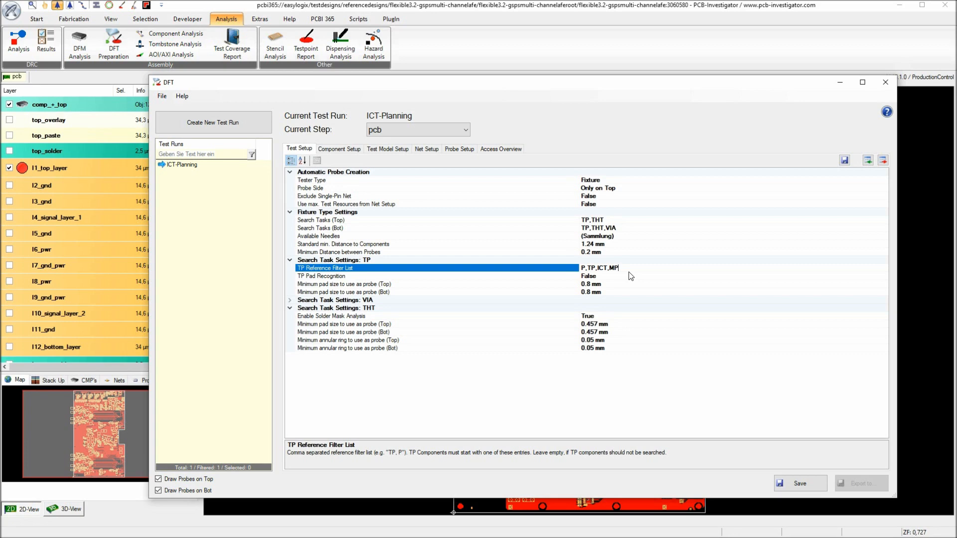
click(347, 277)
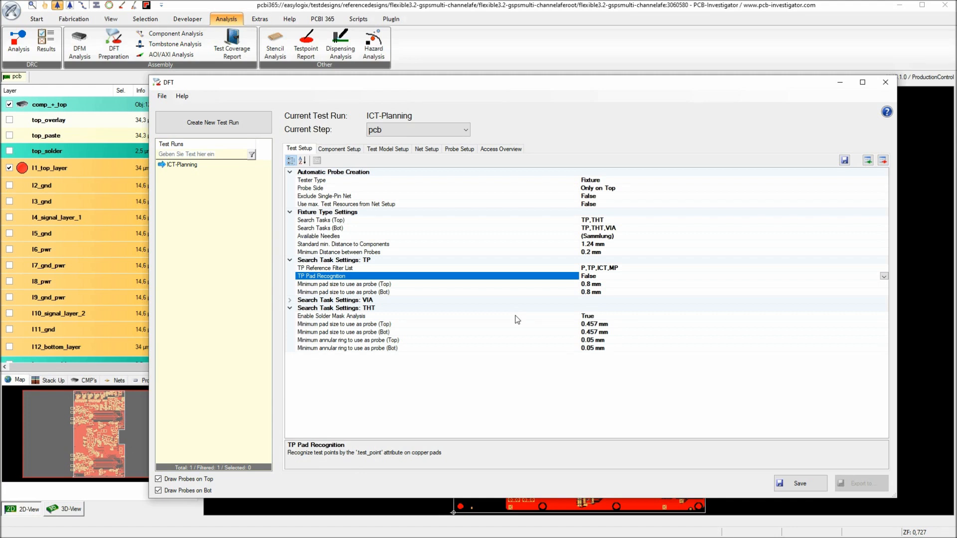
click(409, 284)
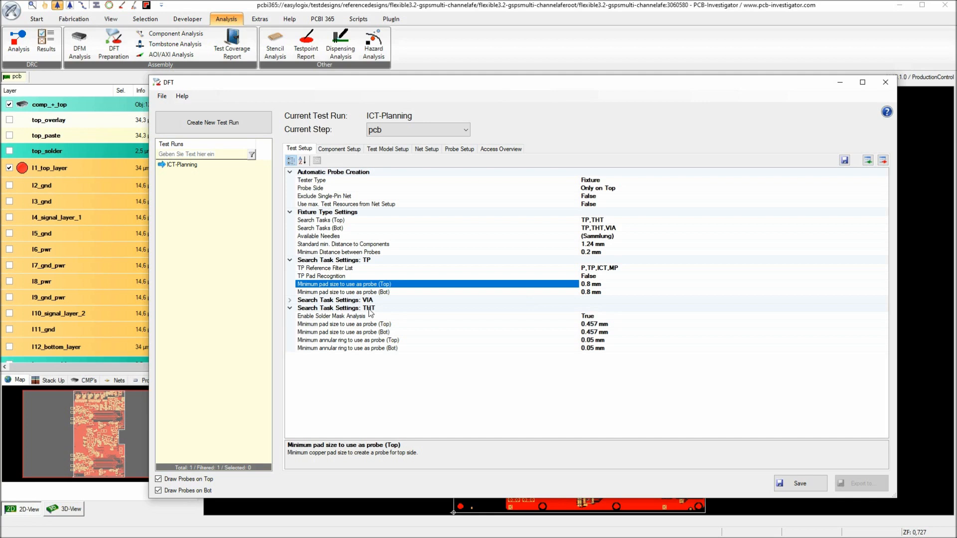
click(400, 317)
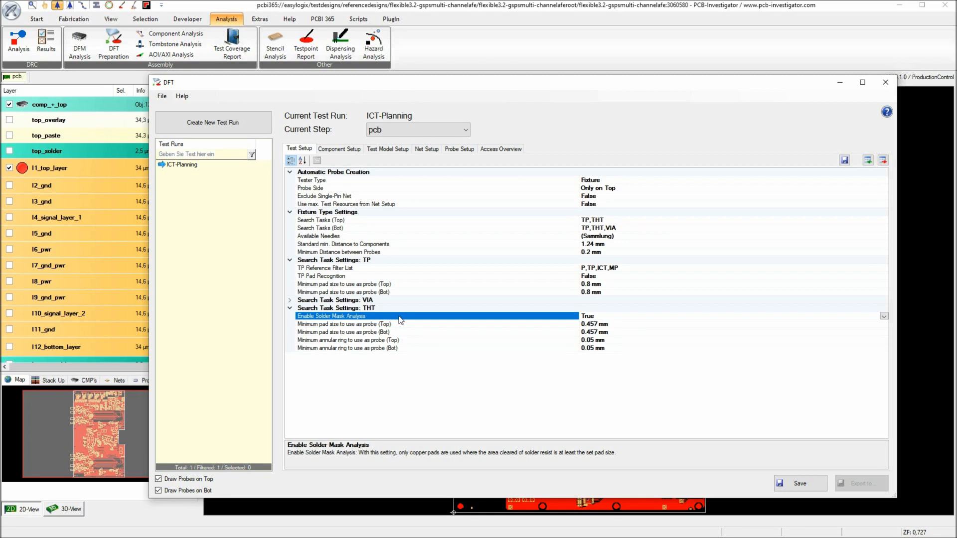
click(363, 325)
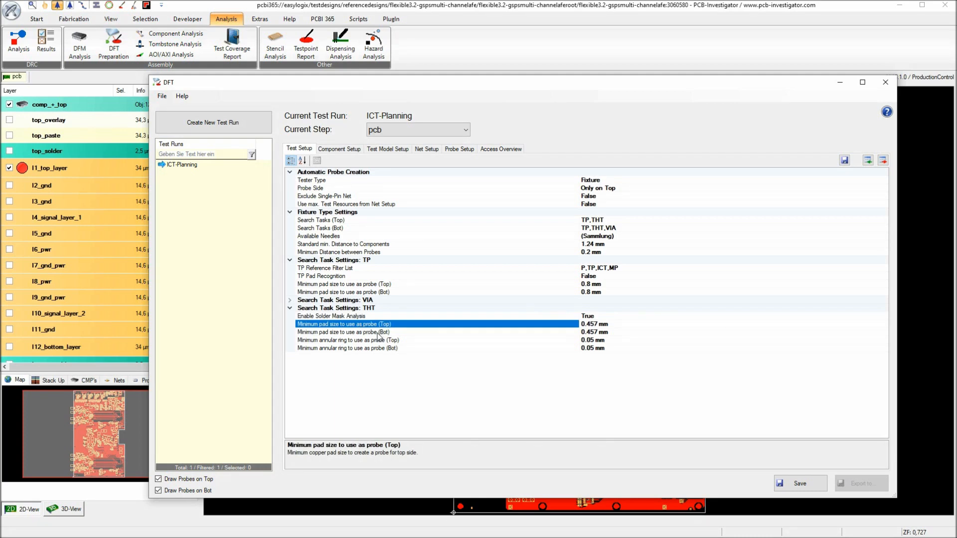
click(381, 340)
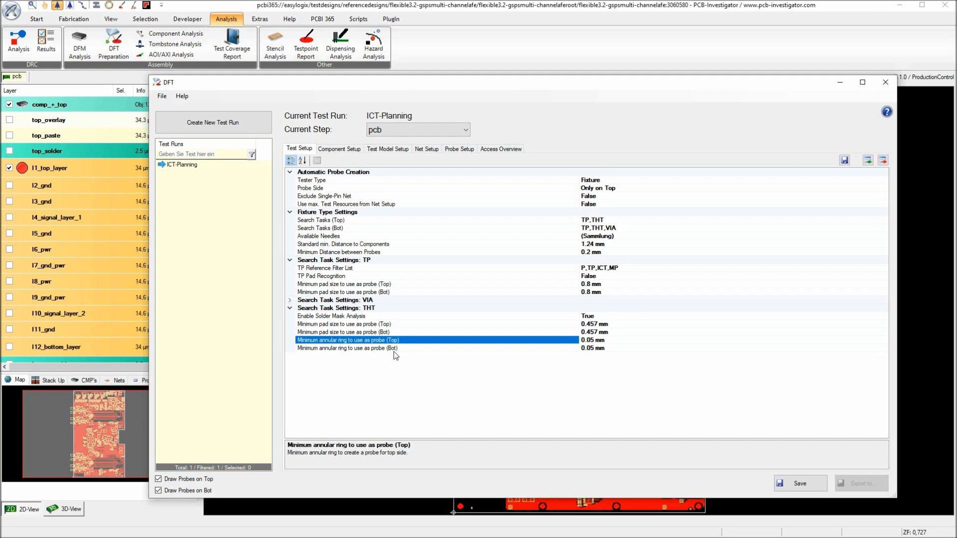
View the component setup list sorted by reference and inspect the custom column definitions without changing them.
click(341, 150)
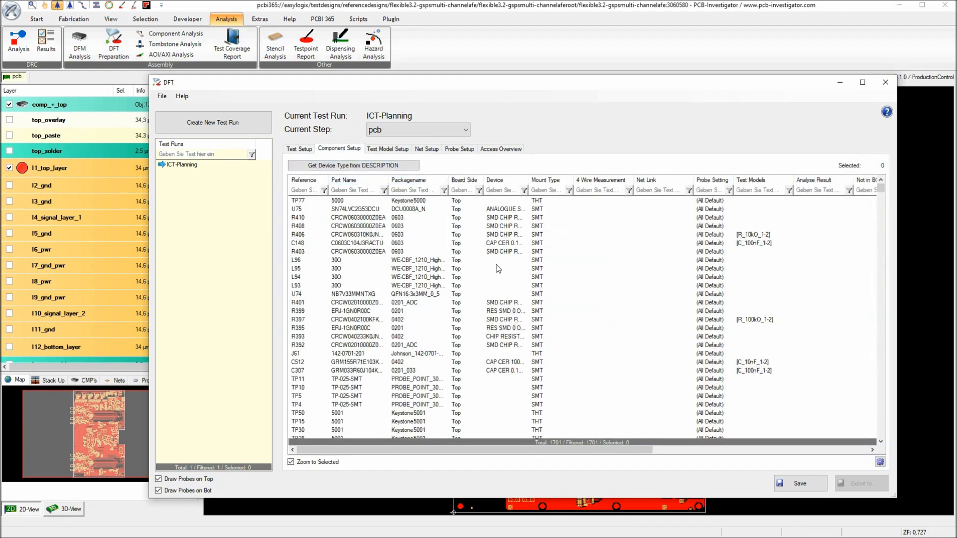
click(303, 181)
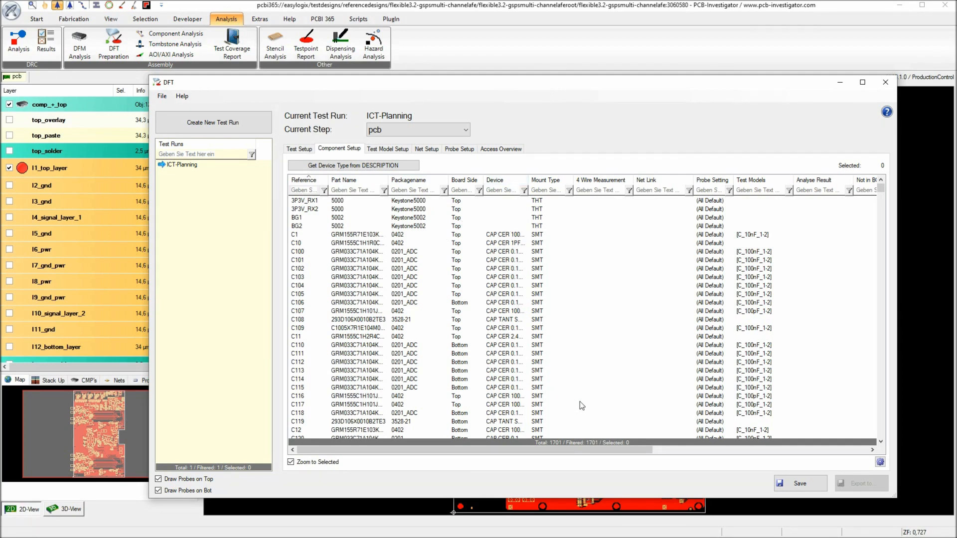
click(879, 462)
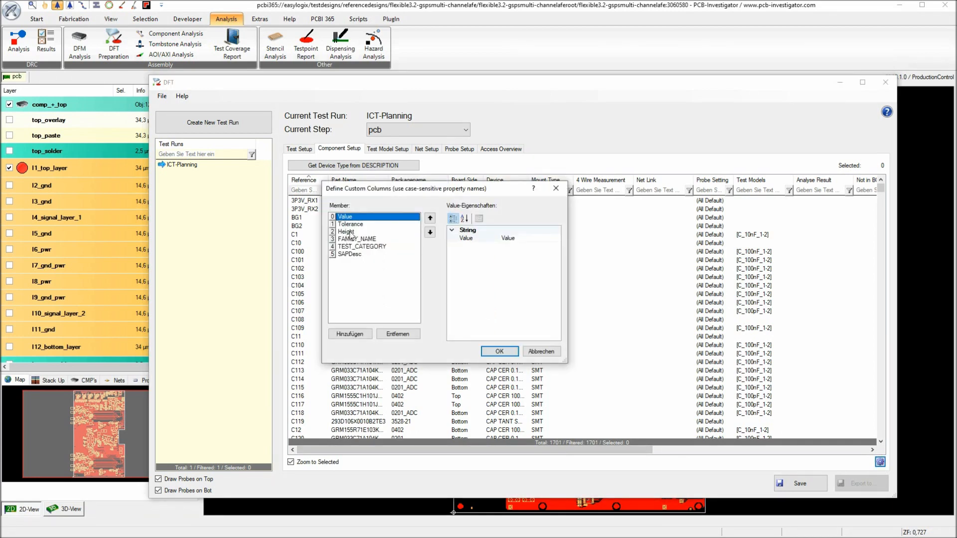
click(556, 188)
drag(523, 449, 459, 450)
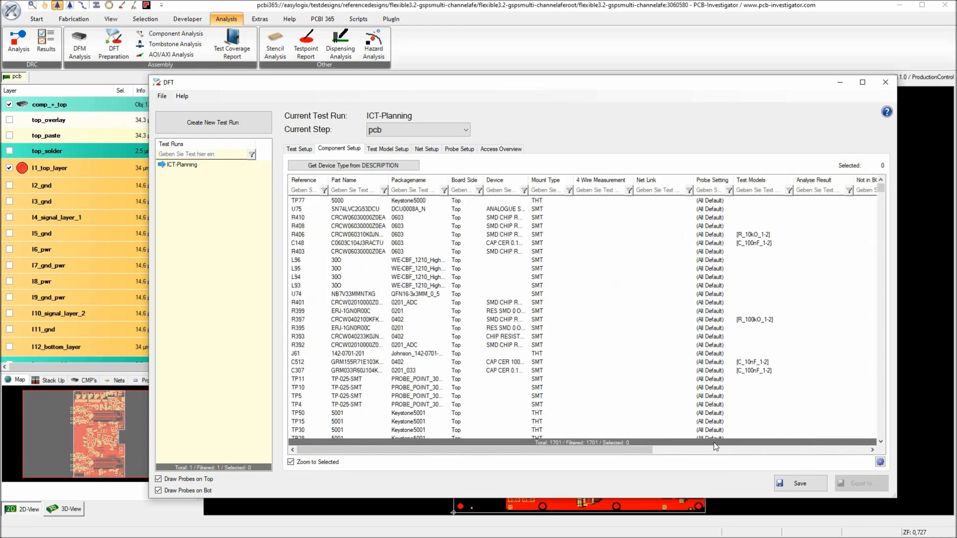
Open the component setup of resistor R397 and check the choices available for its mounting type.
click(406, 321)
double_click(406, 323)
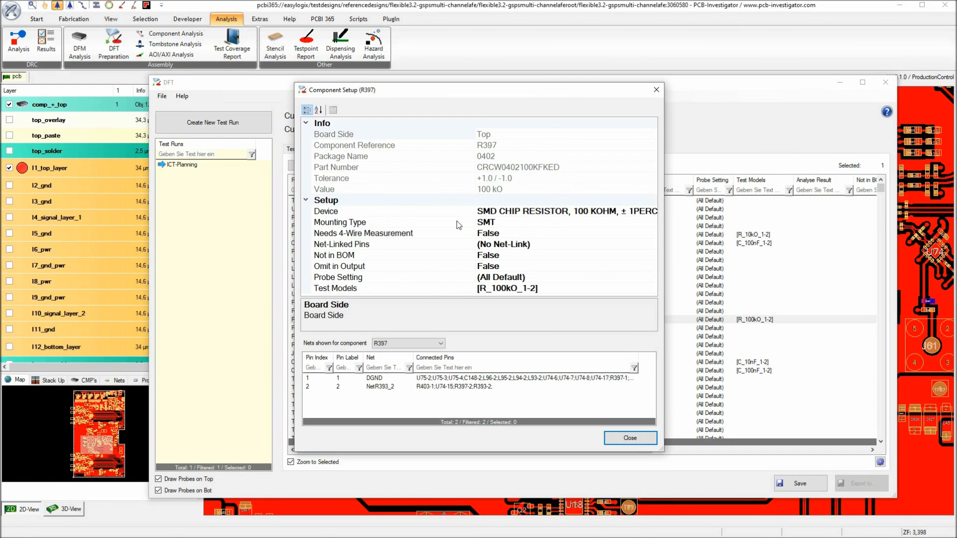
click(406, 225)
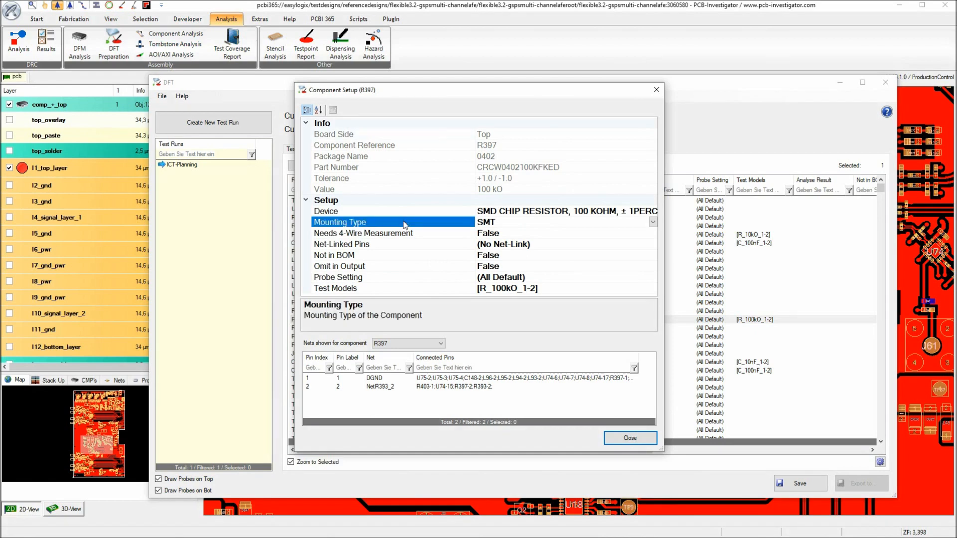
click(652, 222)
click(653, 224)
Examine R397's 4-wire measurement, net-linked pins, Not in BOM and Omit in Output options.
click(393, 238)
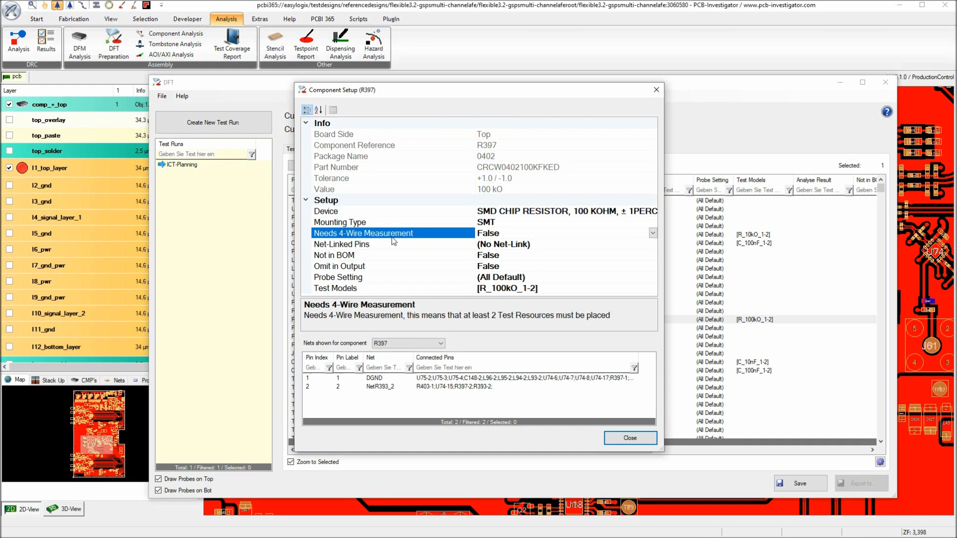
click(394, 247)
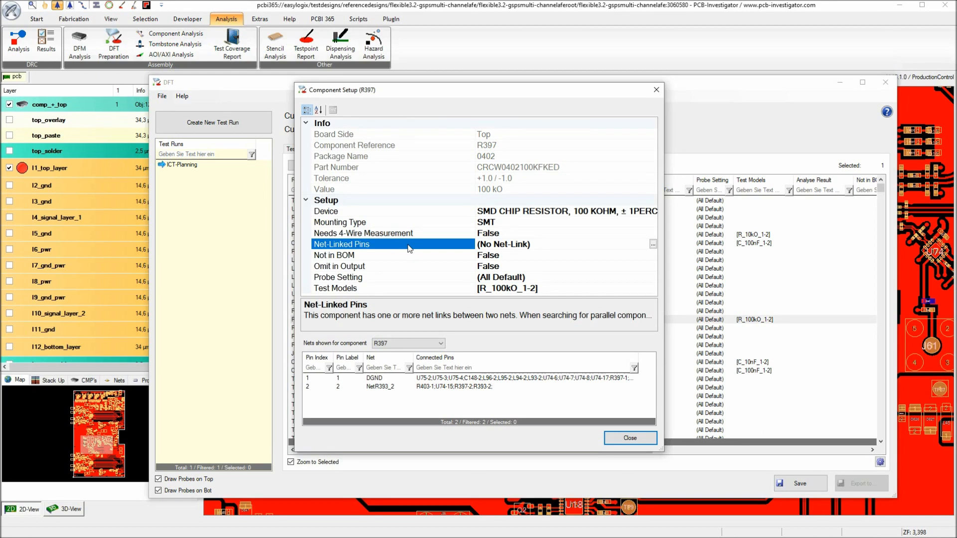
click(373, 260)
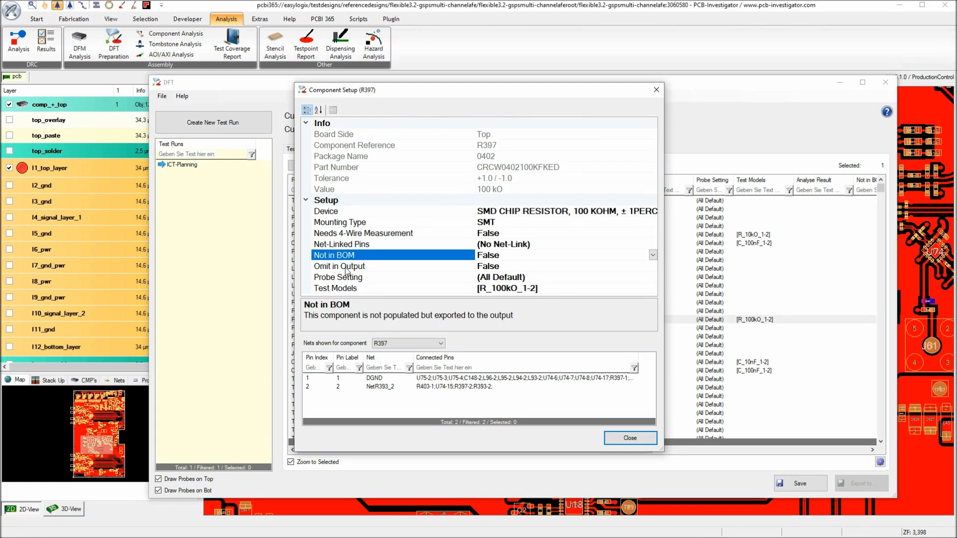
click(346, 270)
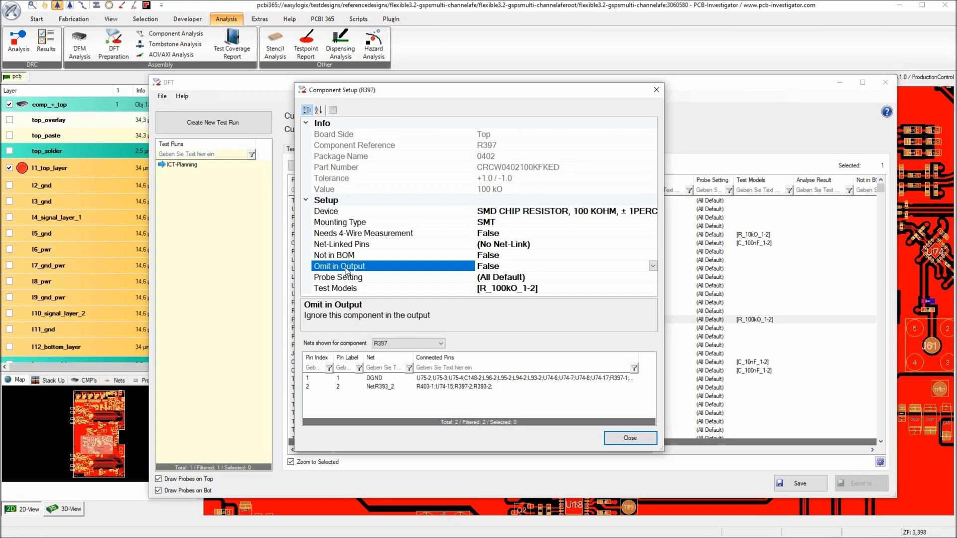
Add a ForceProbe entry for pin 1 in R397's probe setting, check the available probe choices, and discard the entry.
click(352, 279)
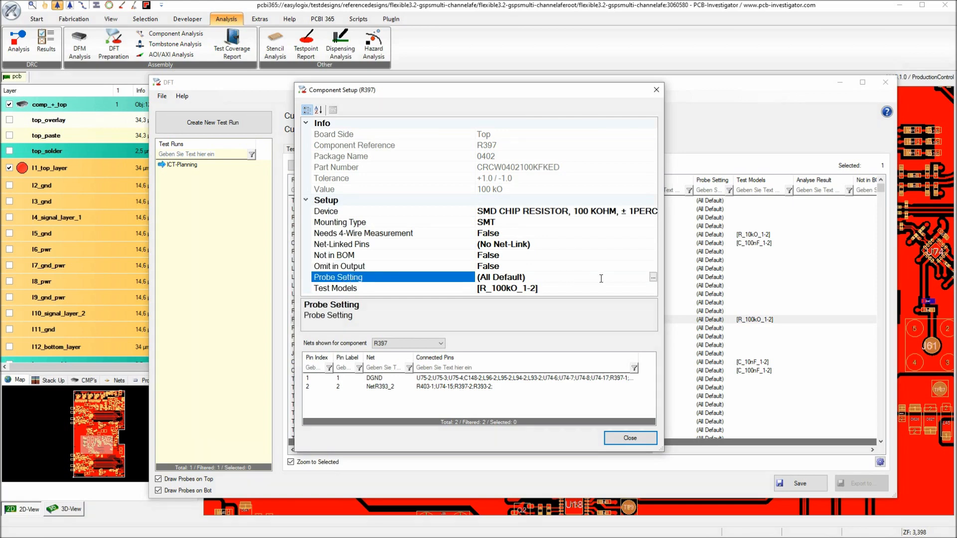
click(653, 277)
click(349, 334)
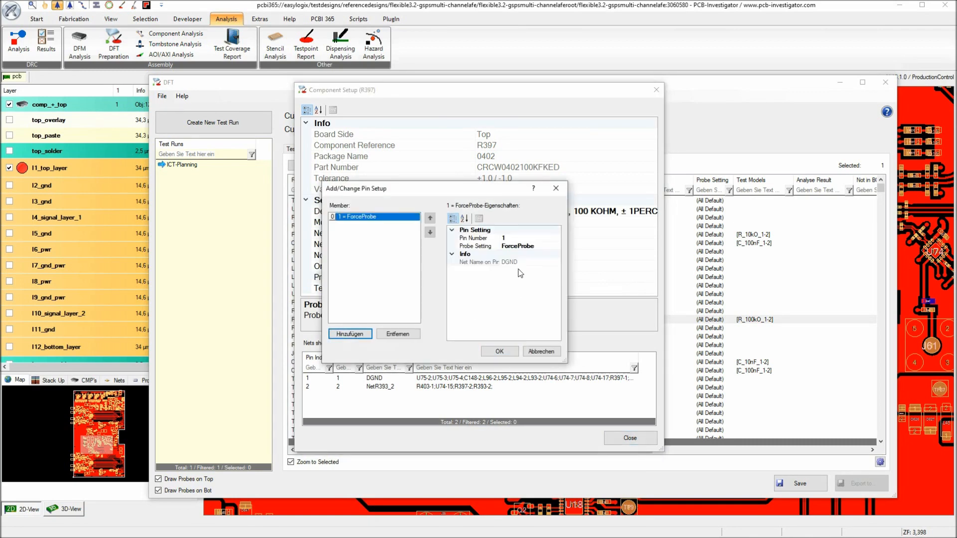
click(521, 246)
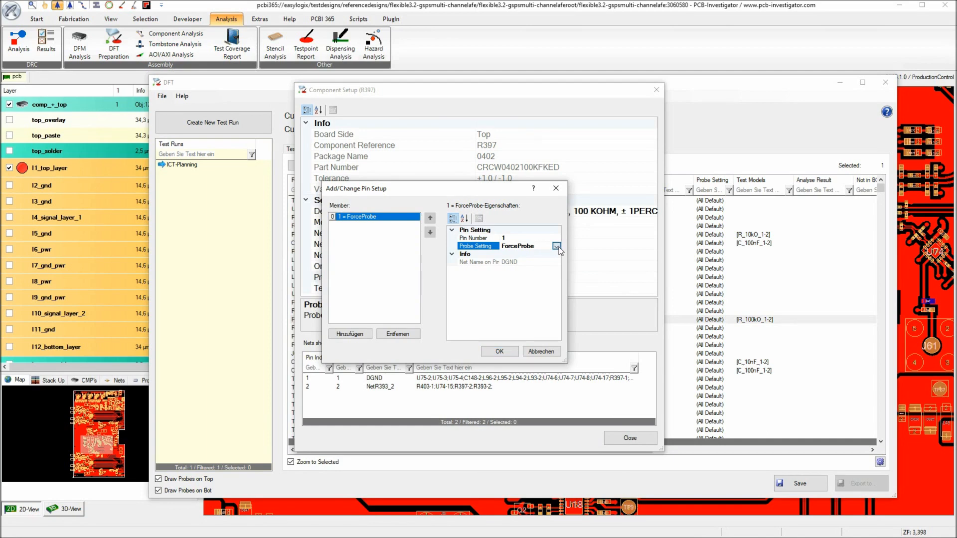
click(557, 246)
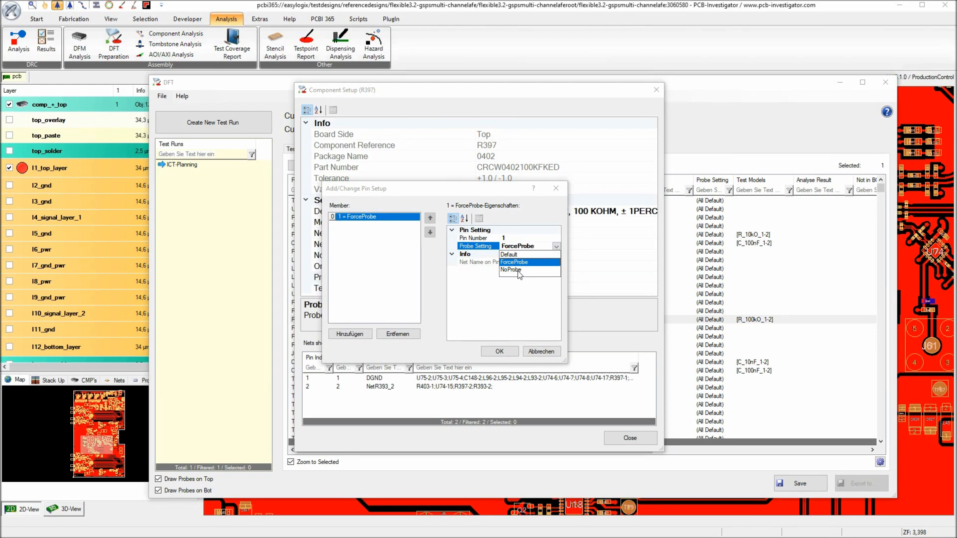
click(539, 352)
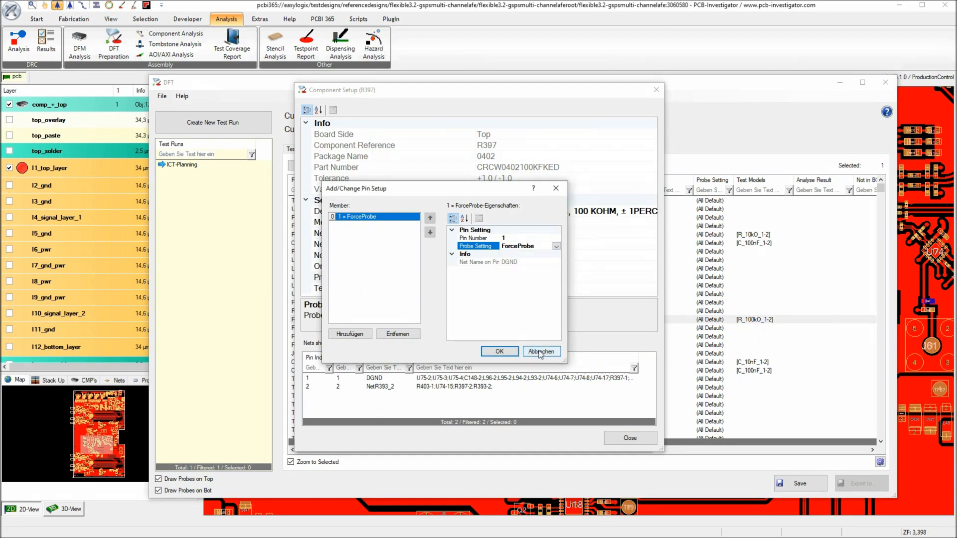
click(540, 352)
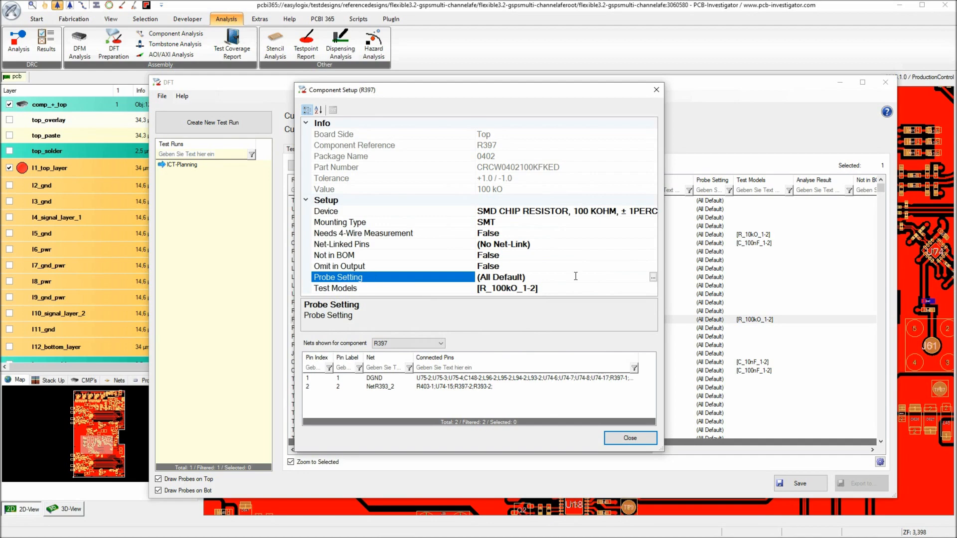
Examine R397's resistor test model and the model types that can be added, then close its component setup without changes.
click(440, 288)
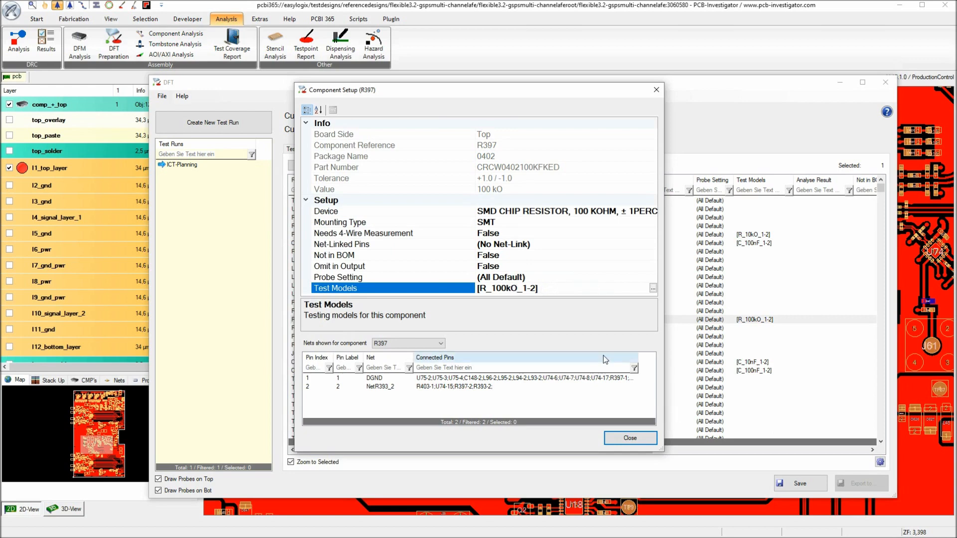
click(652, 288)
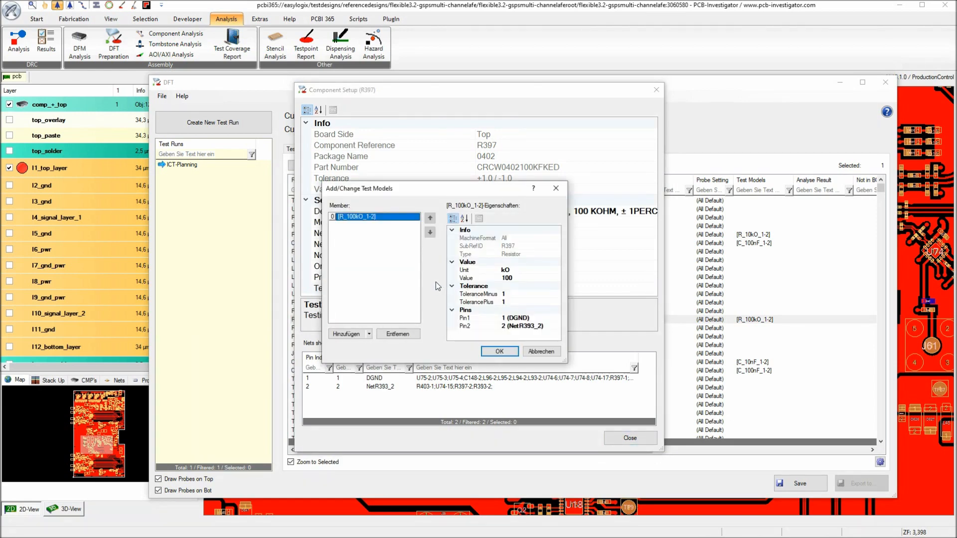
click(369, 334)
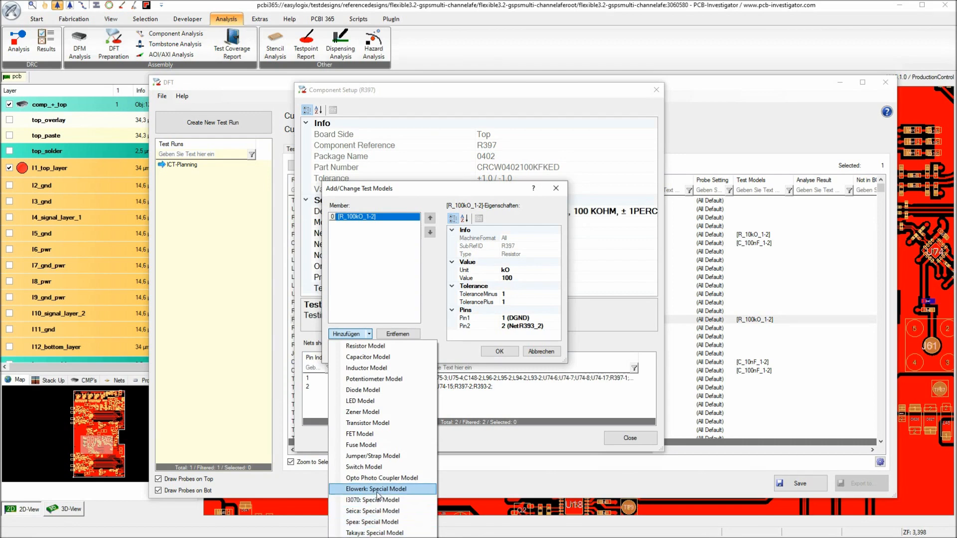
click(556, 188)
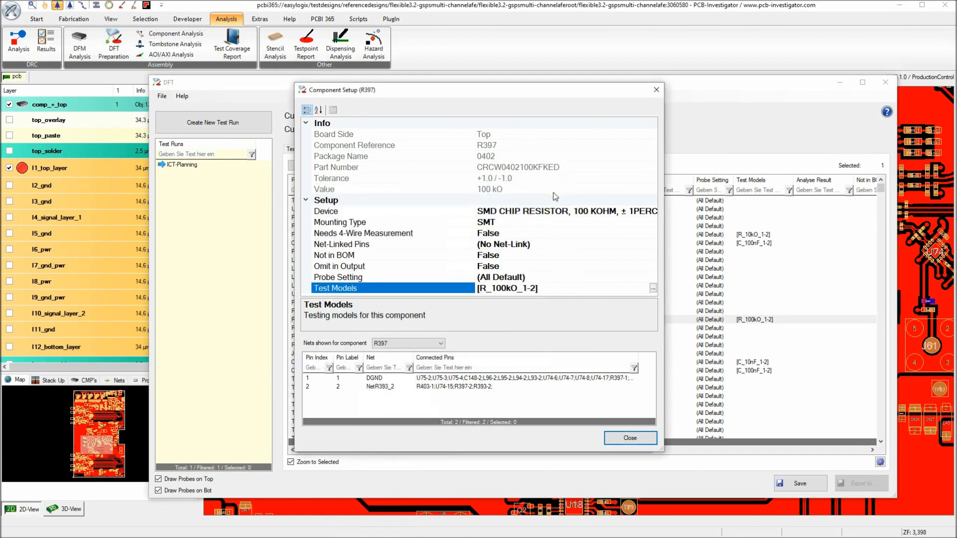
click(570, 290)
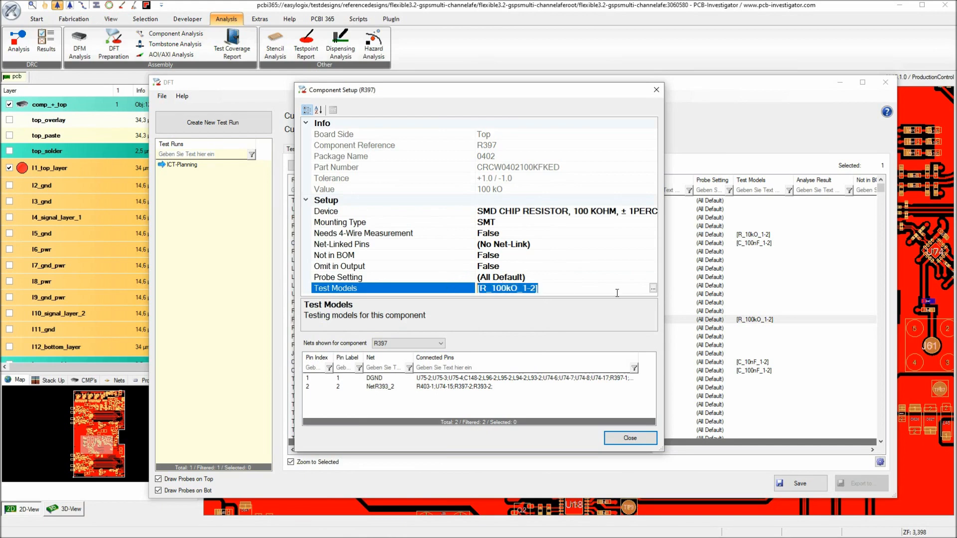
click(656, 91)
Move the DFT window aside and show the MPN body, pins and pin labels on the board around capacitor C360.
drag(660, 86, 632, 495)
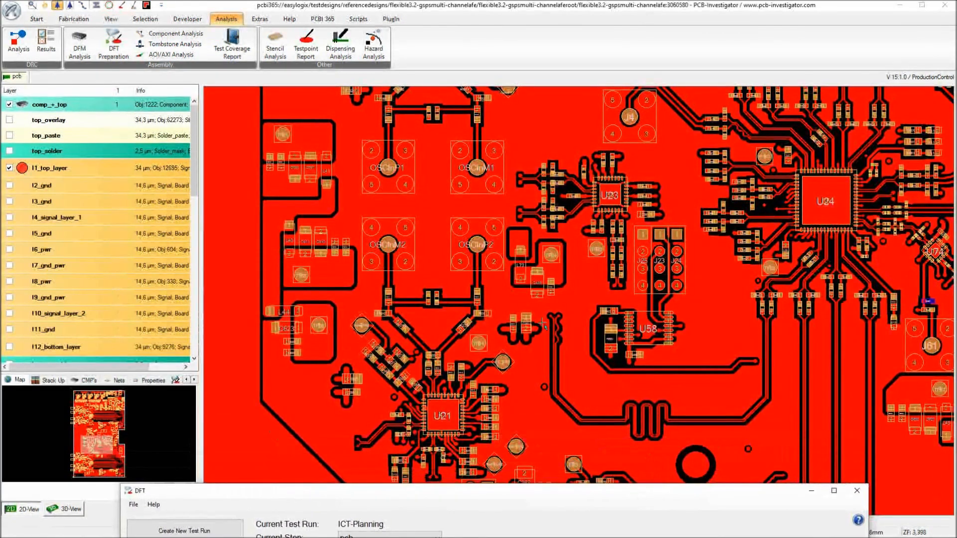
scroll(532, 332, up, 5)
scroll(583, 287, up, 3)
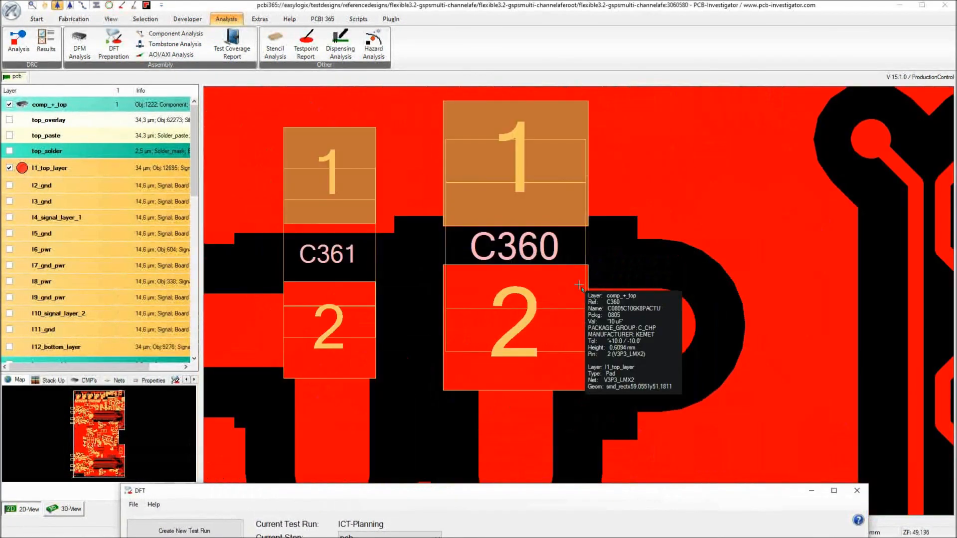
scroll(552, 250, down, 2)
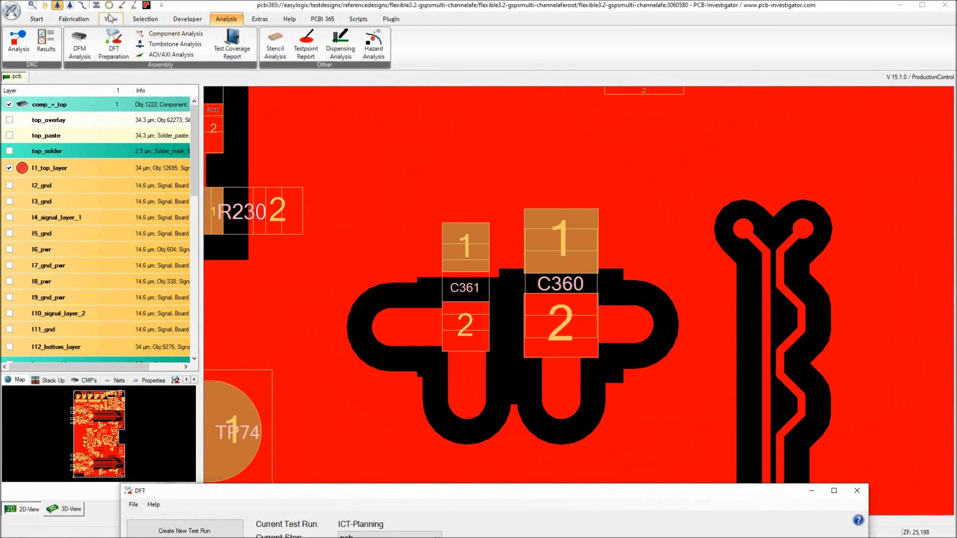
mouse_move(552, 281)
click(111, 19)
click(887, 36)
click(881, 44)
click(885, 55)
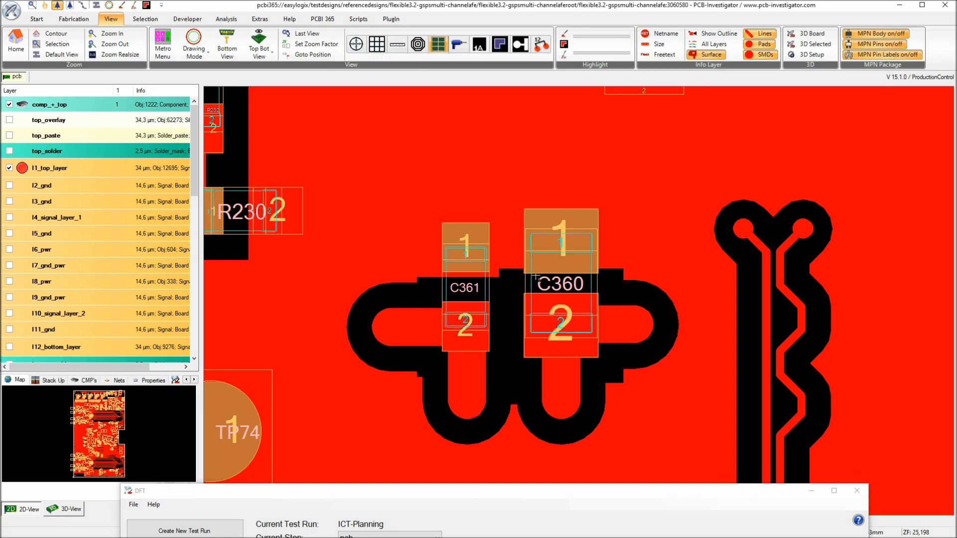
scroll(535, 276, up, 2)
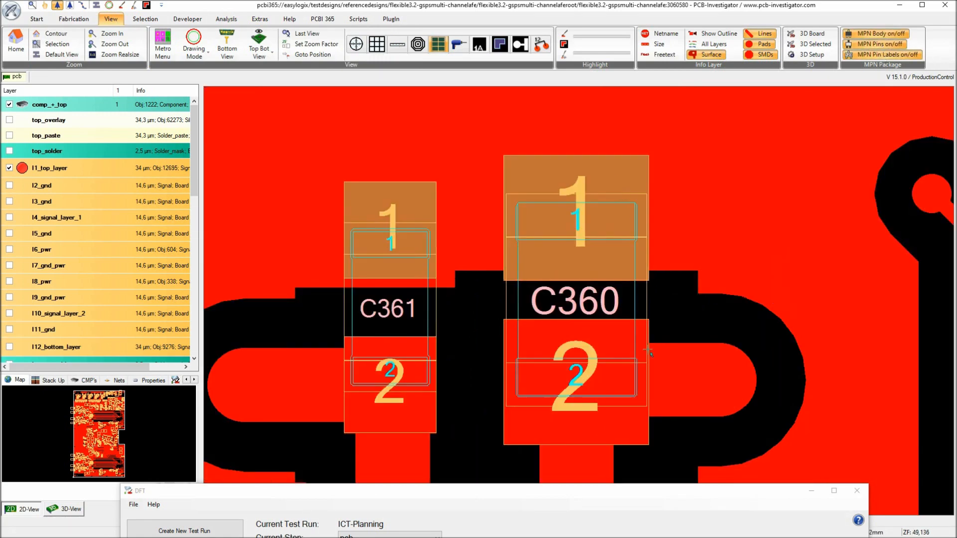
mouse_move(640, 218)
Inspect capacitor C360's component properties, find its TEST_MODELS attribute, and close the properties.
mouse_move(577, 301)
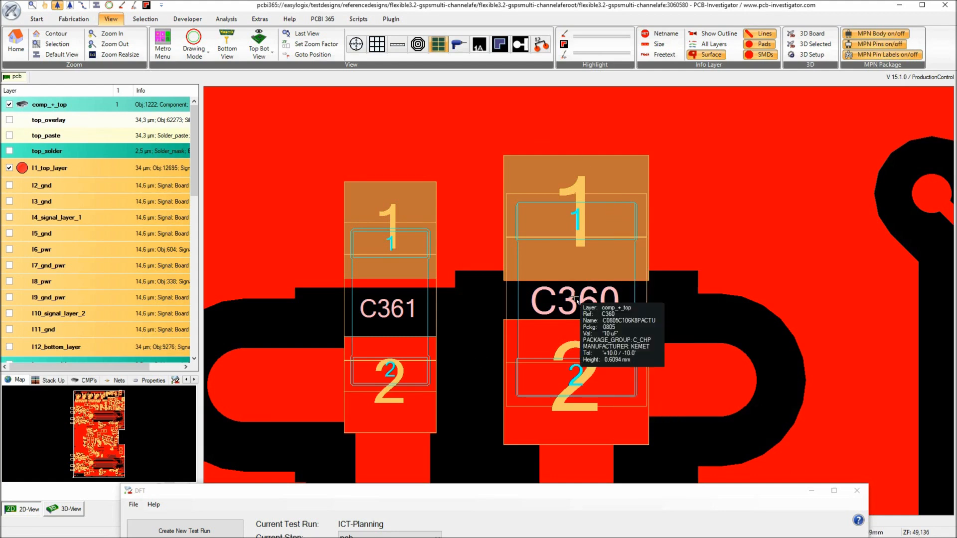
click(577, 301)
scroll(576, 300, down, 3)
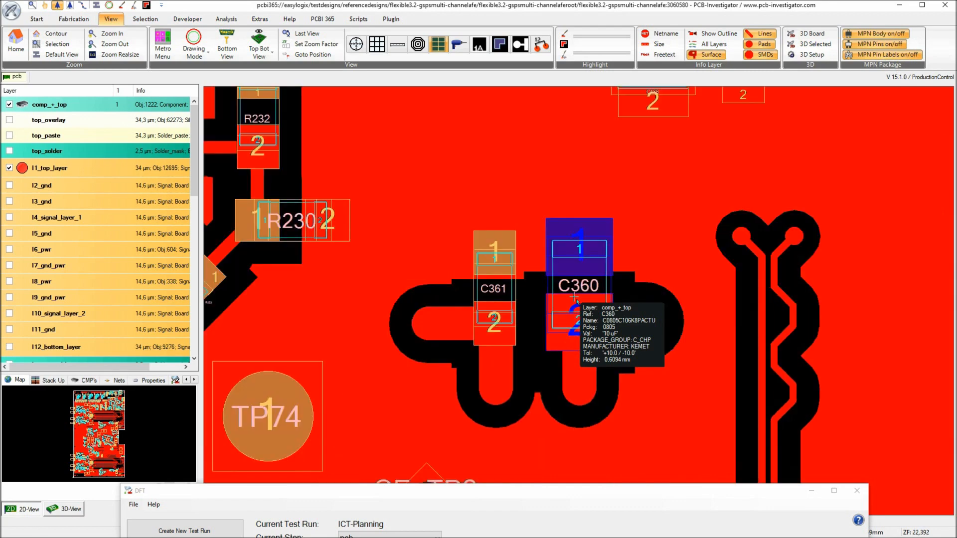
right_click(573, 295)
click(630, 473)
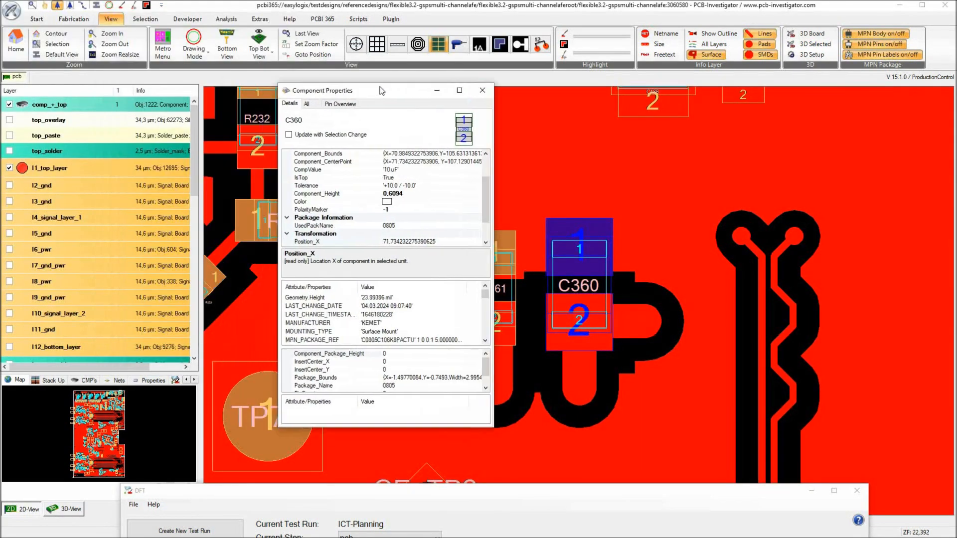
scroll(441, 306, down, 1)
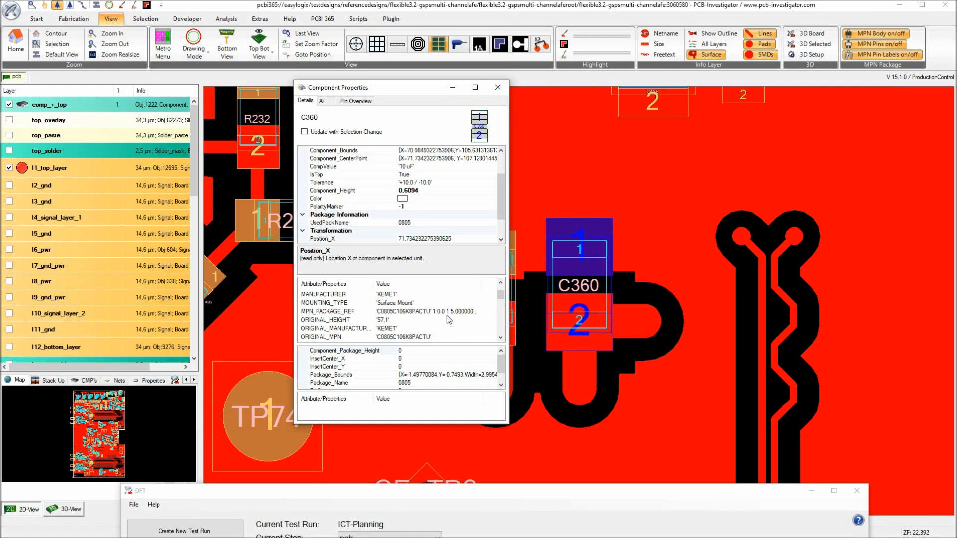
scroll(446, 319, down, 2)
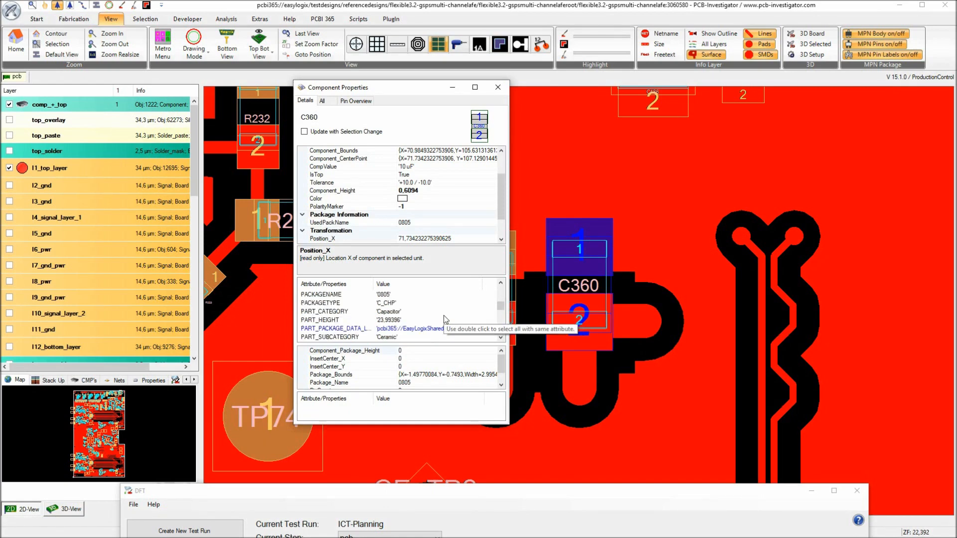
scroll(446, 319, down, 3)
scroll(445, 319, down, 1)
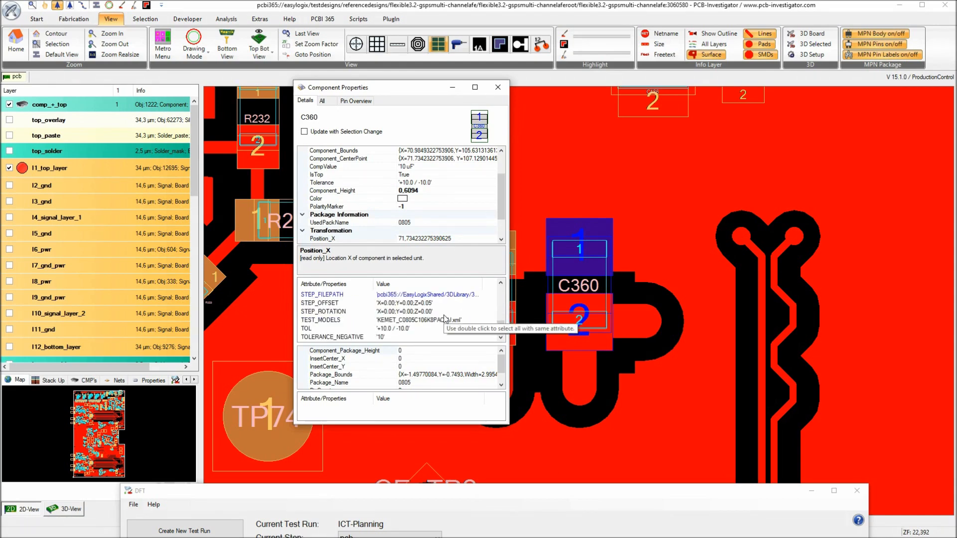
click(344, 321)
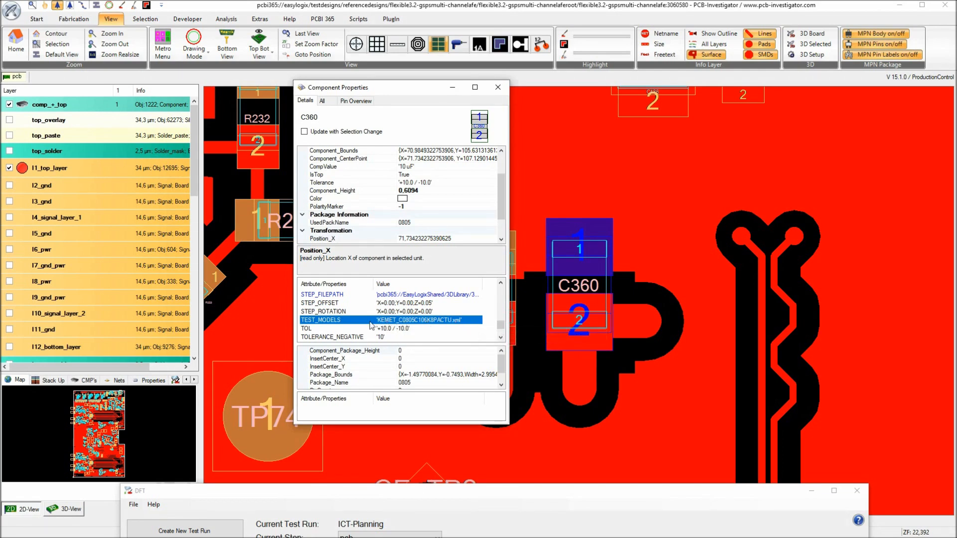
mouse_move(574, 288)
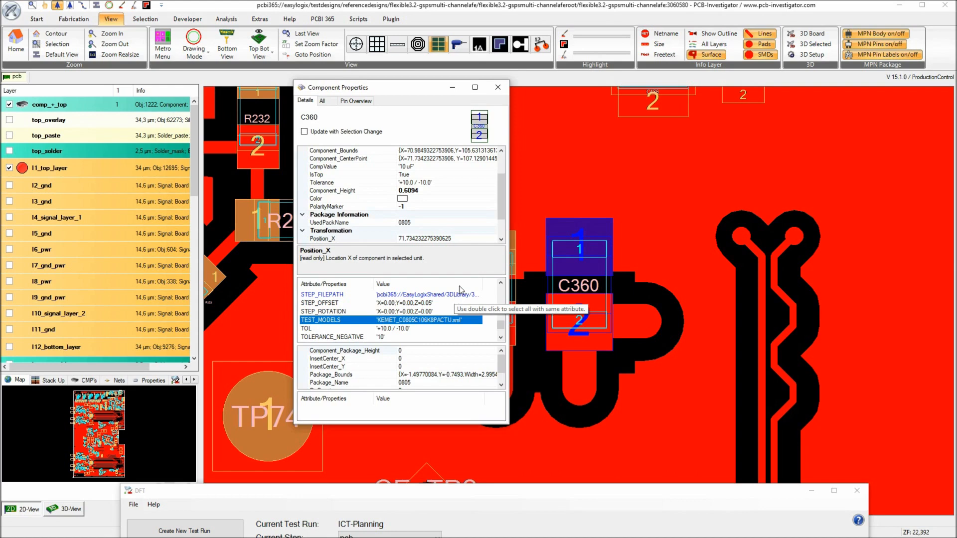
click(502, 90)
Bring back the DFT window, sort the component setup list by test models, look through the assignments and select R395.
drag(545, 494, 575, 87)
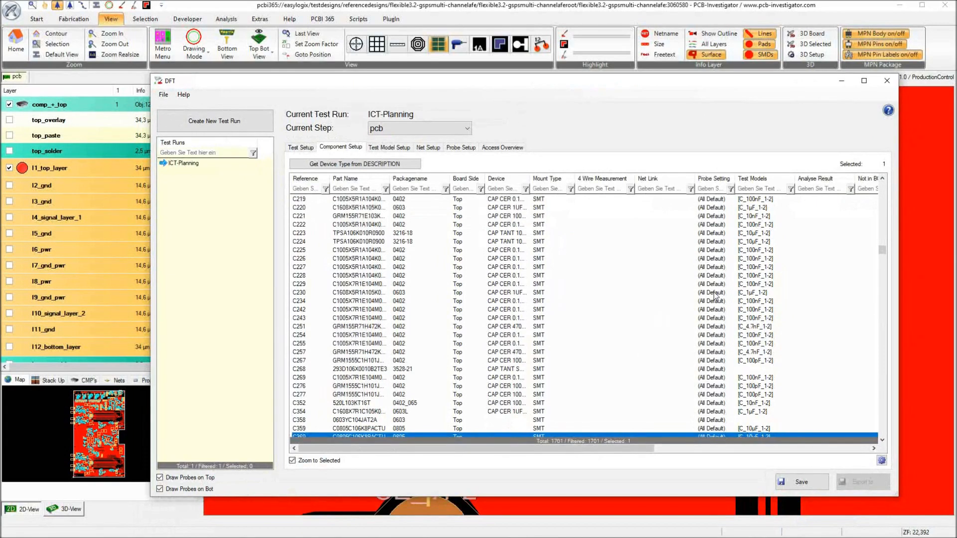
click(753, 178)
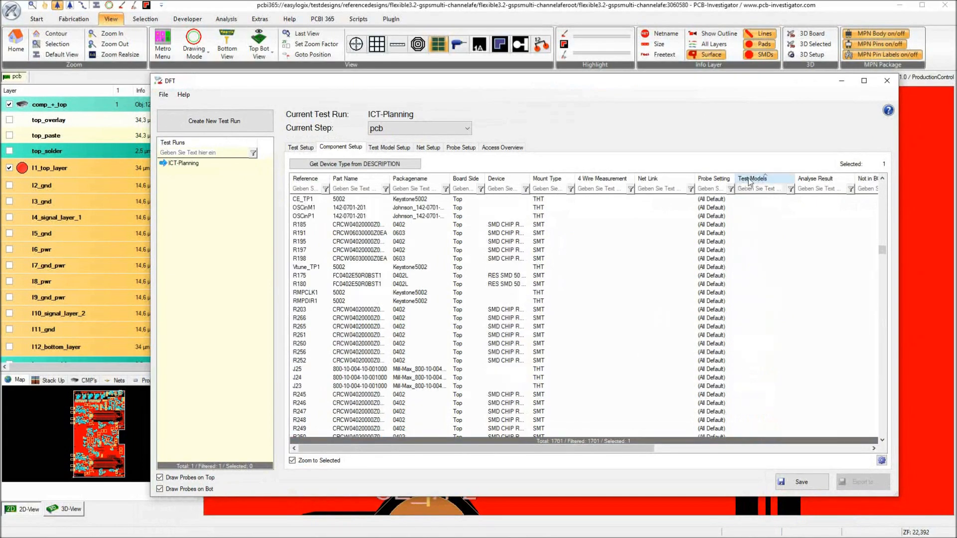
click(754, 178)
scroll(752, 275, down, 10)
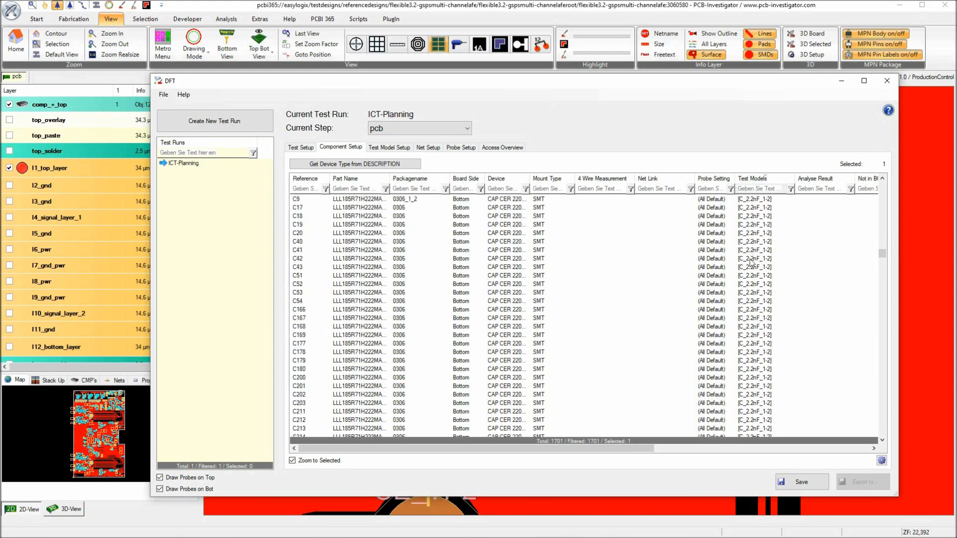
scroll(753, 275, down, 15)
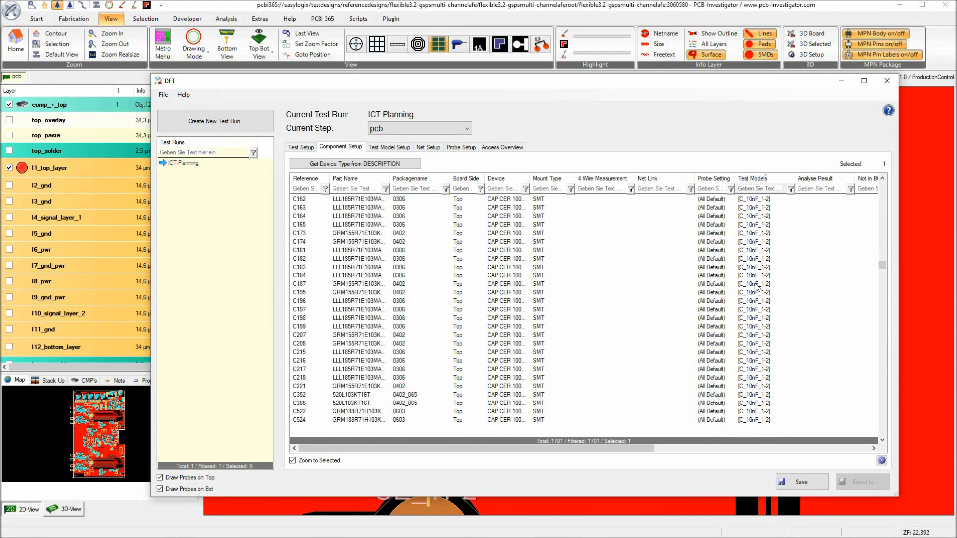
scroll(756, 288, up, 10)
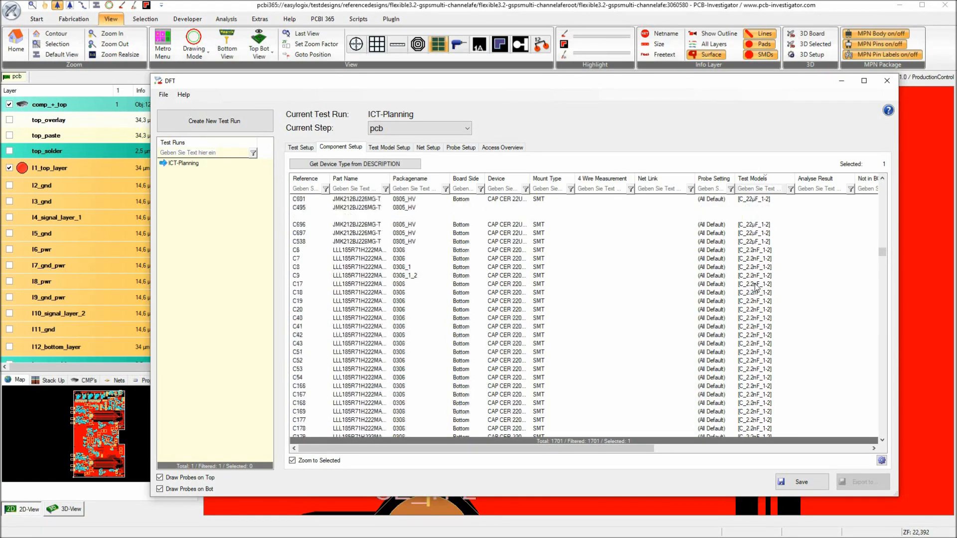
scroll(756, 287, down, 10)
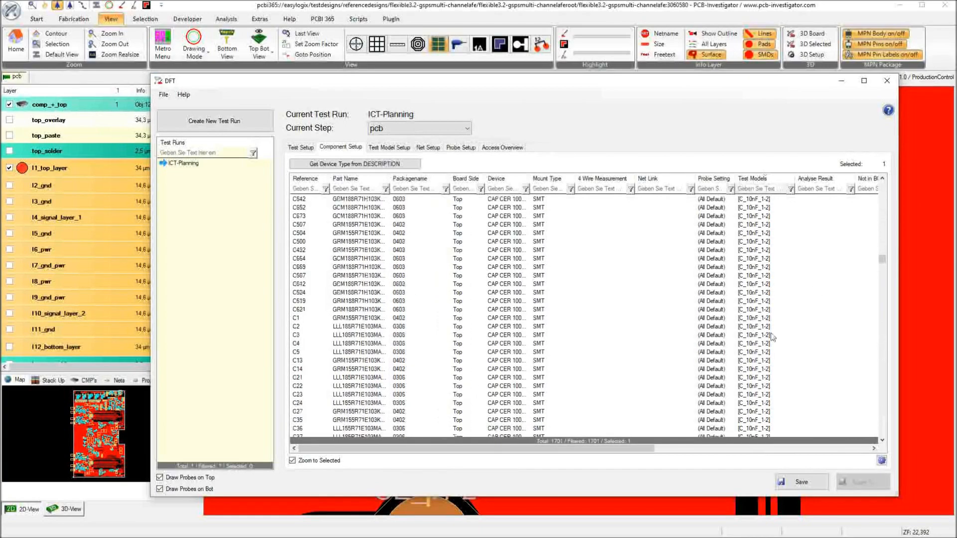
scroll(815, 294, down, 5)
drag(882, 269, 890, 334)
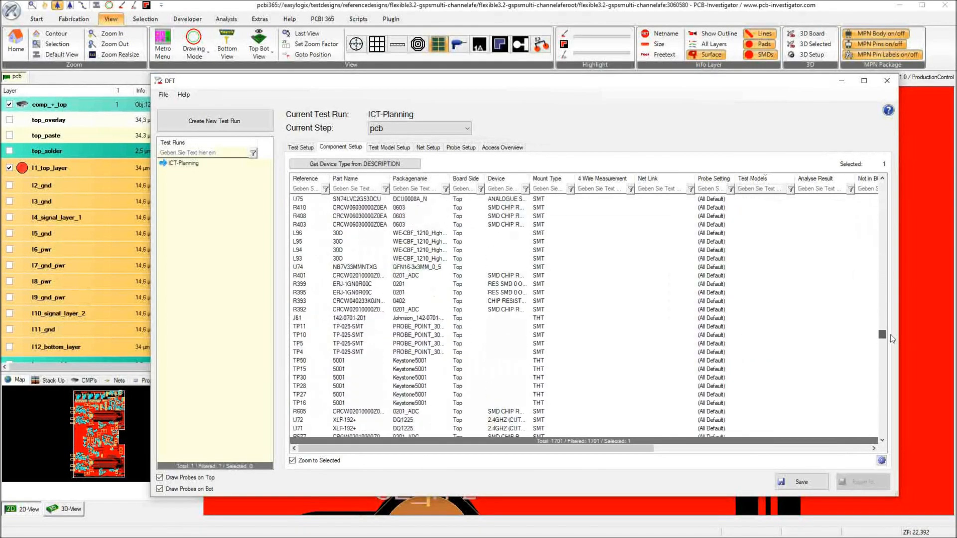
click(354, 293)
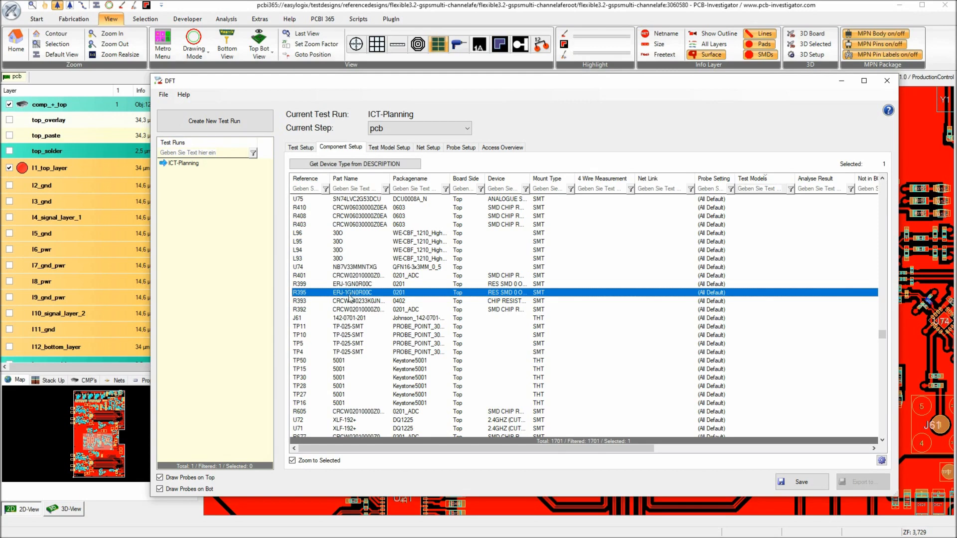
Show the test model setup list and fit the Partnumber column to its contents.
click(387, 150)
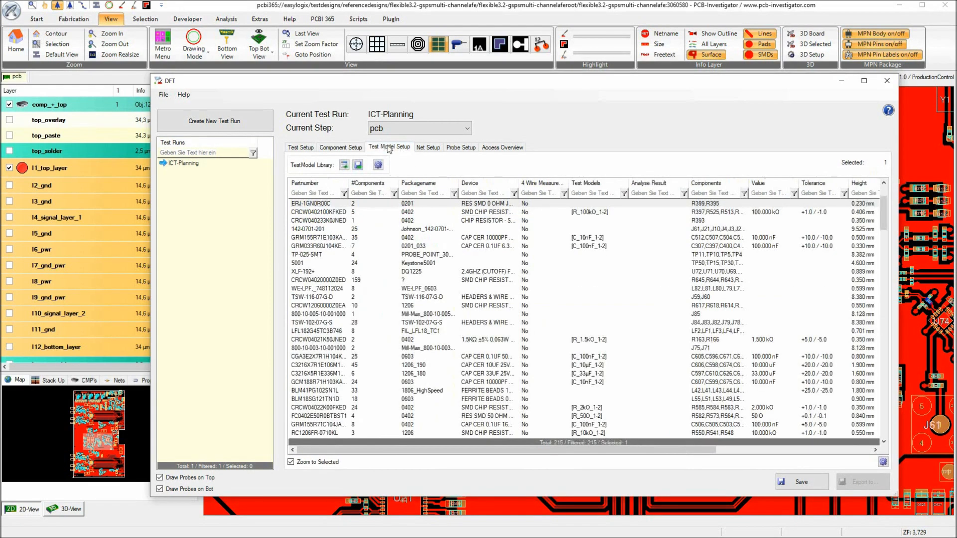
scroll(463, 275, up, 3)
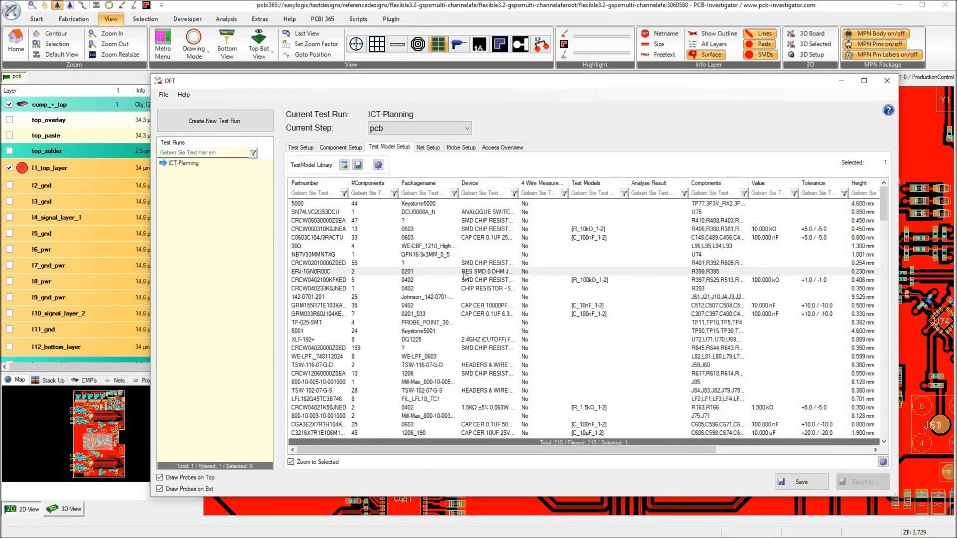
double_click(348, 182)
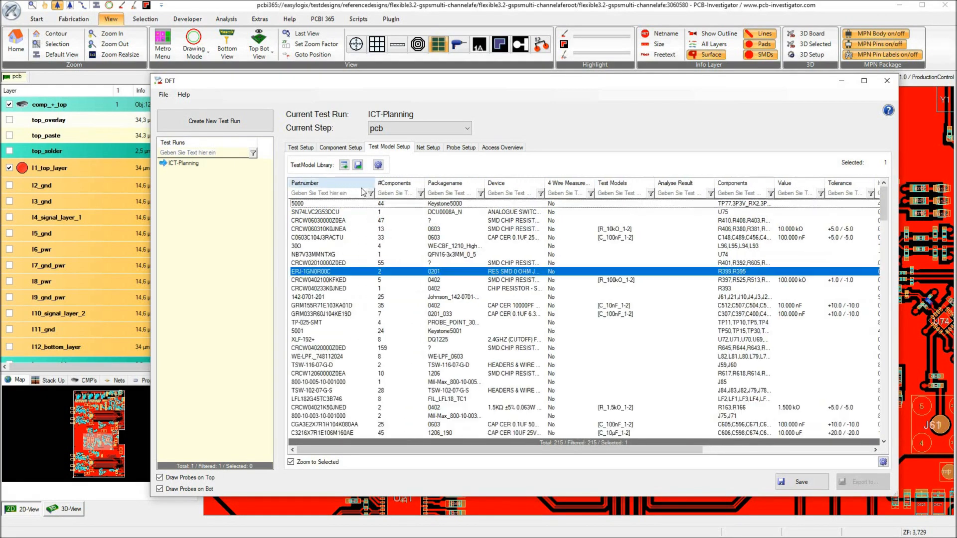
Sort the test model setup list by test models, look through the unassigned part numbers and select BLM18SG260TN1D.
click(625, 183)
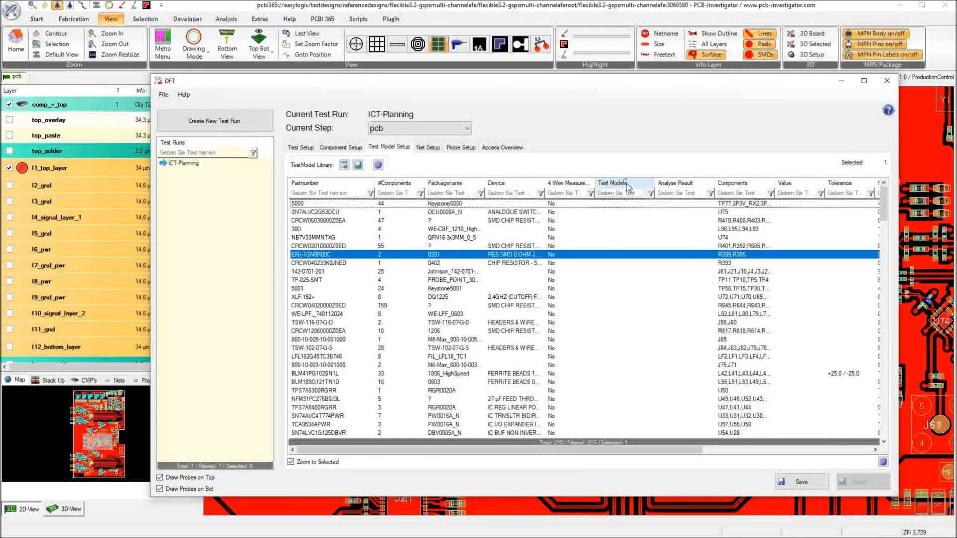
scroll(501, 291, down, 2)
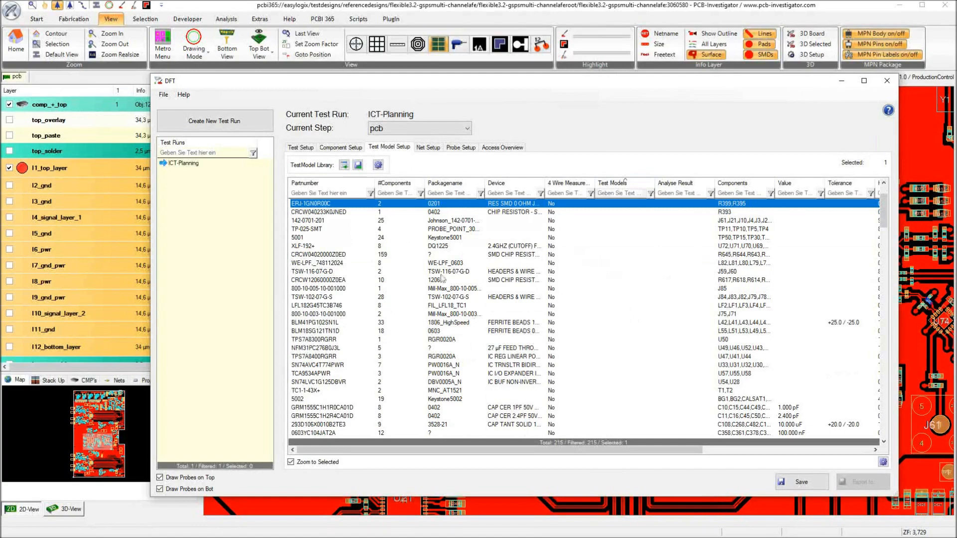
scroll(611, 229, down, 10)
scroll(612, 214, down, 9)
scroll(616, 221, up, 7)
drag(884, 286, 881, 238)
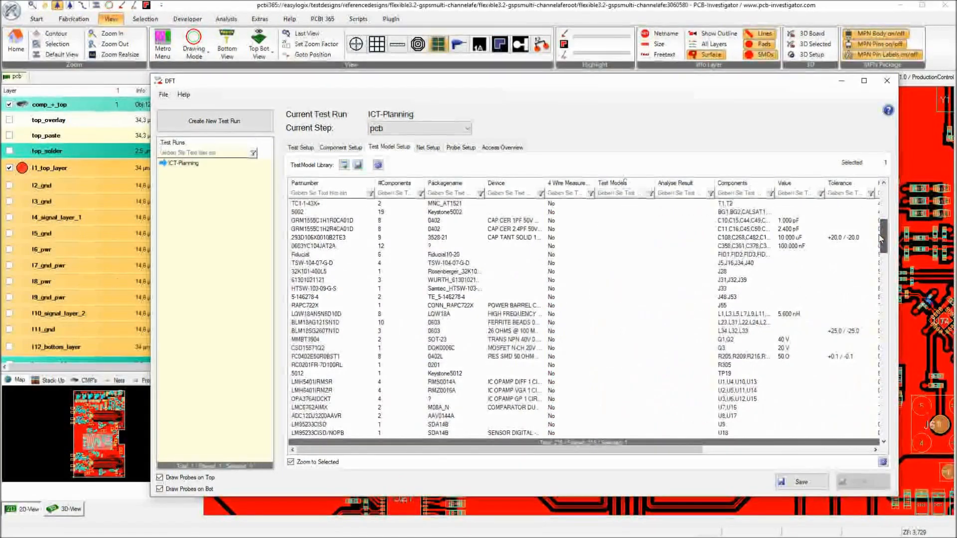
click(493, 332)
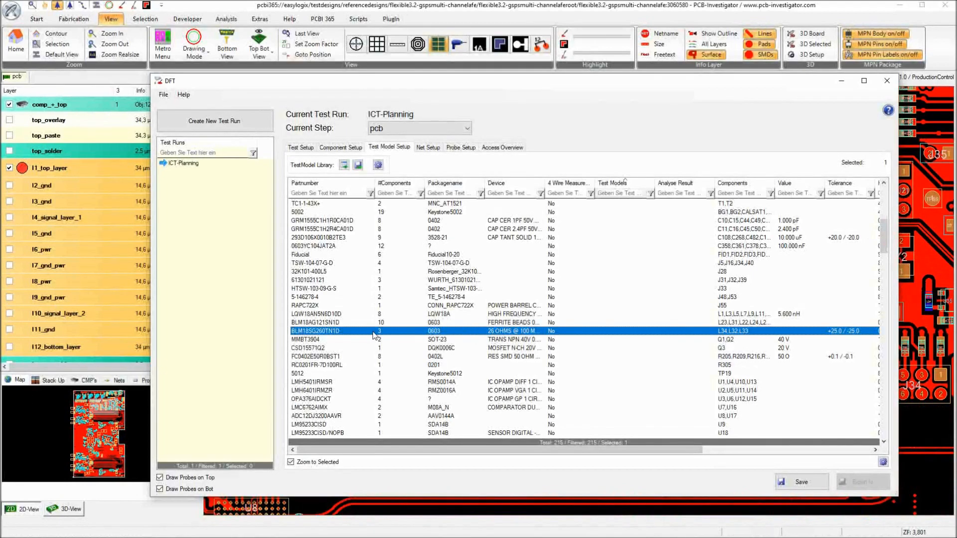
Add a Resistor Model to the test models of part number BLM18SG260TN1D.
double_click(374, 332)
click(643, 200)
click(654, 200)
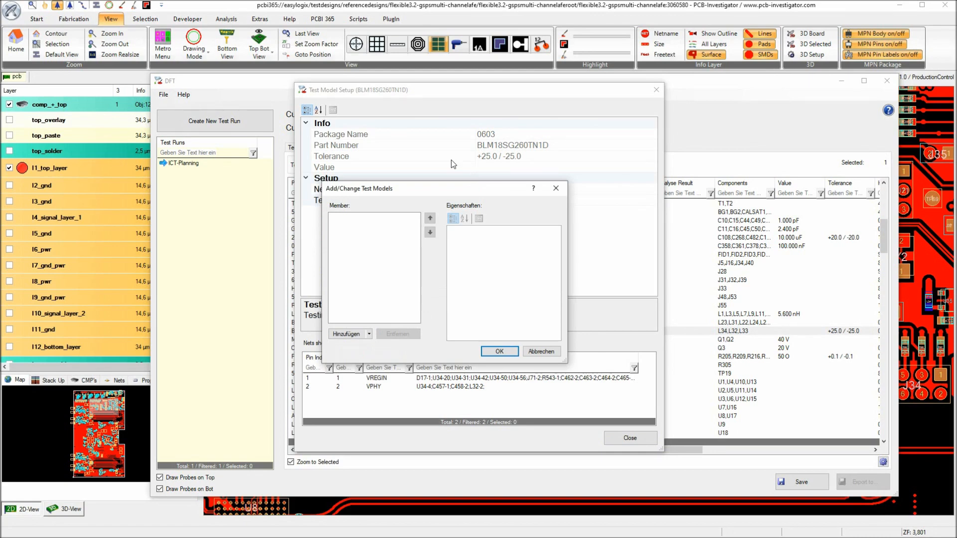
click(369, 334)
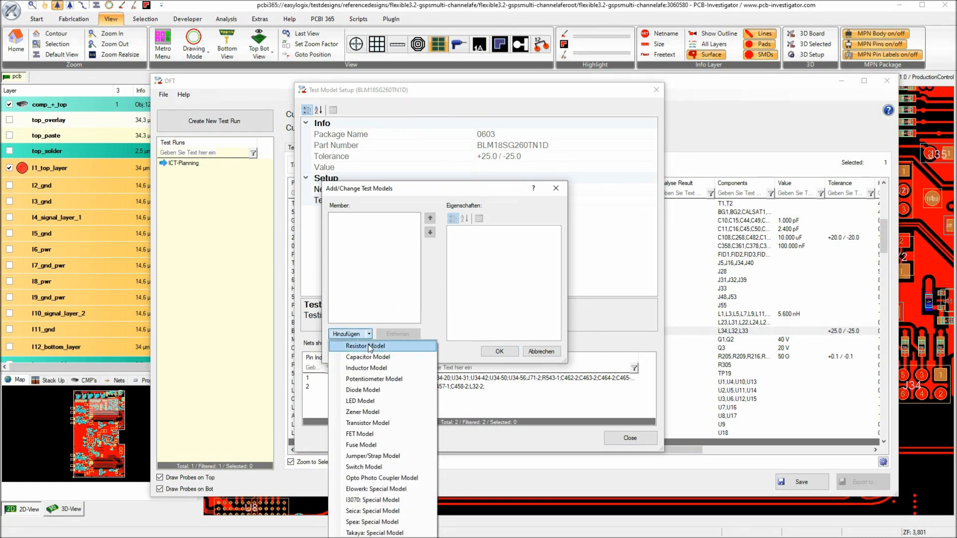
click(368, 346)
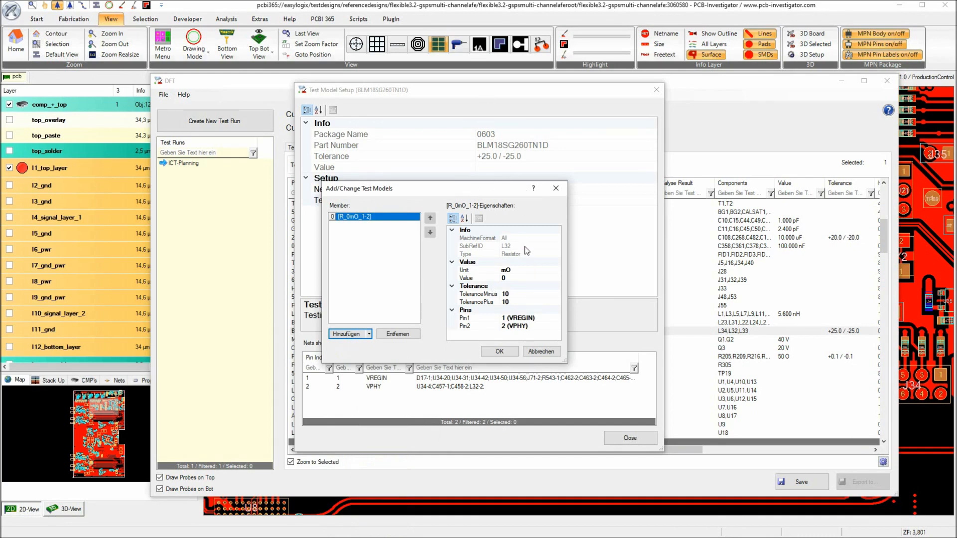
Set the new resistor model's value to 25, accept it and close the part's test model setup.
drag(455, 188, 806, 281)
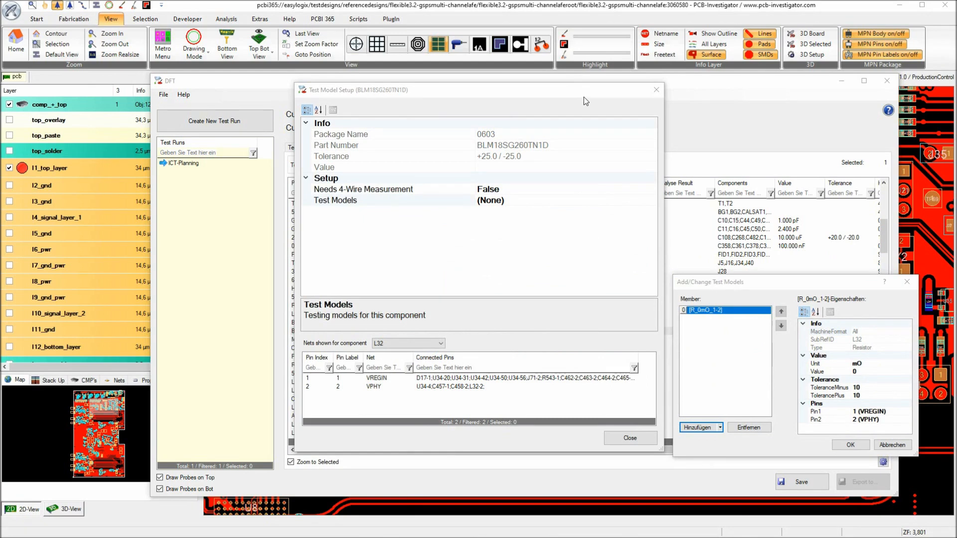
drag(844, 288, 520, 209)
click(547, 291)
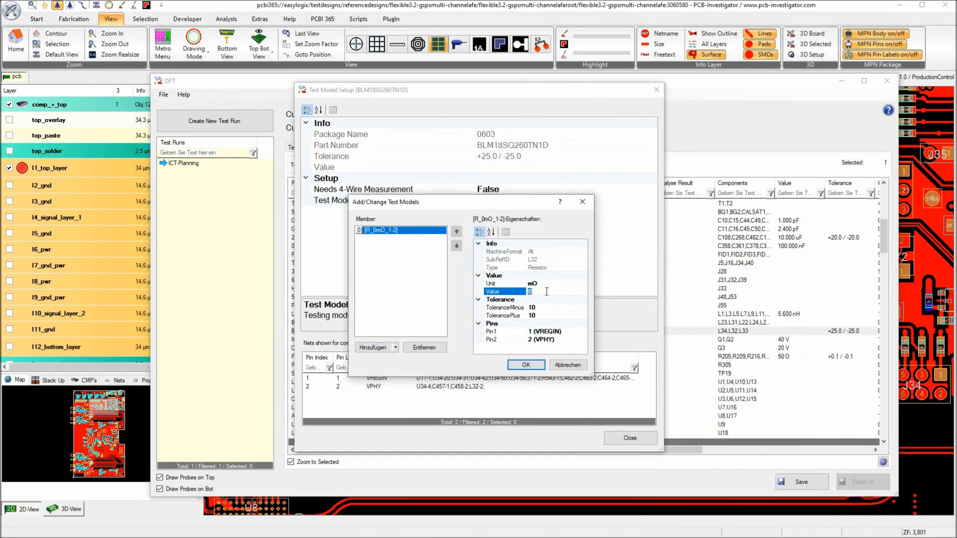
text(25)
click(527, 364)
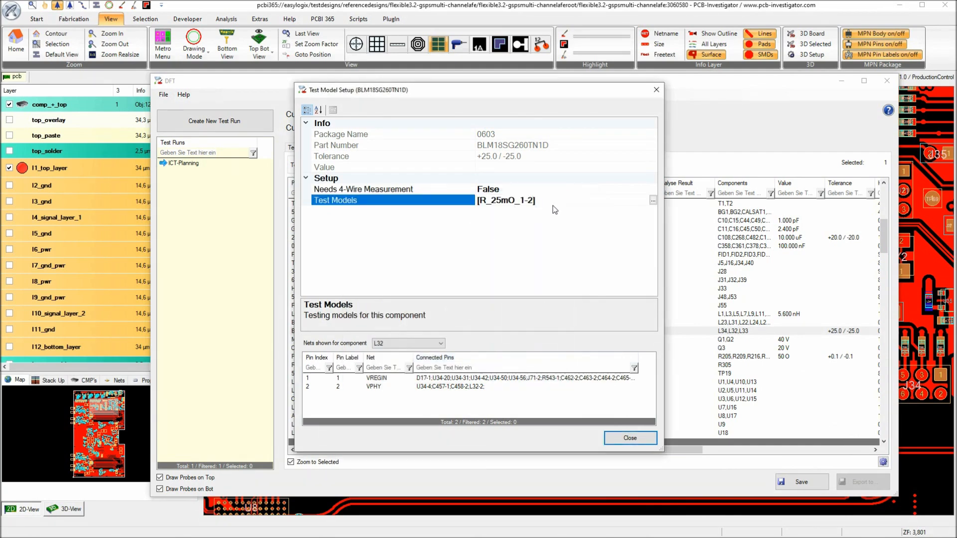
click(629, 438)
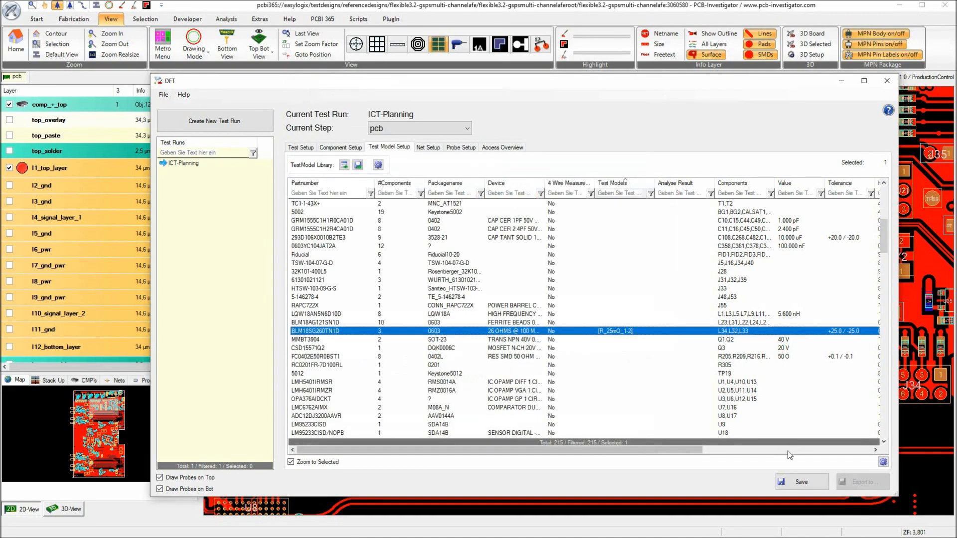
Change BLM18SG260TN1D's resistor test model to value 26 with unit O and close its test model setup.
double_click(494, 336)
click(577, 198)
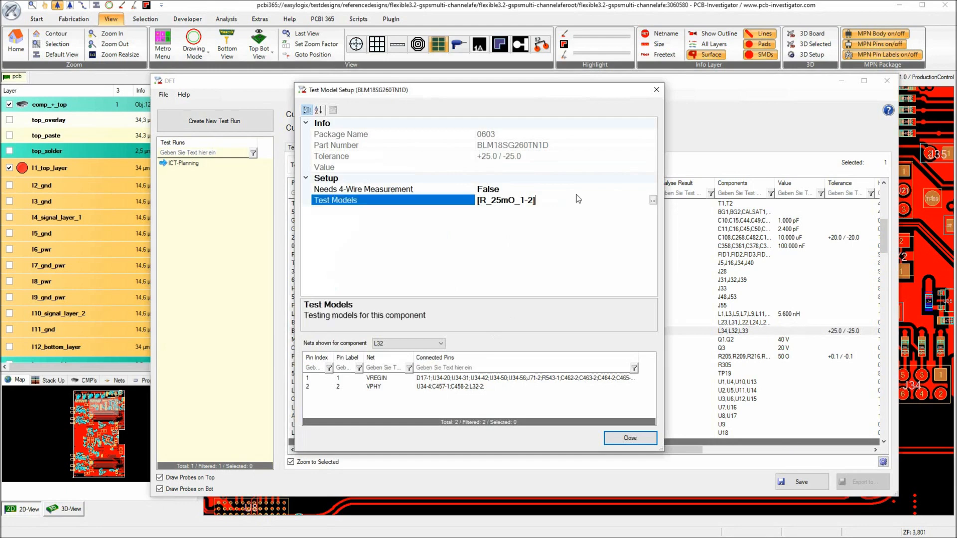
click(652, 200)
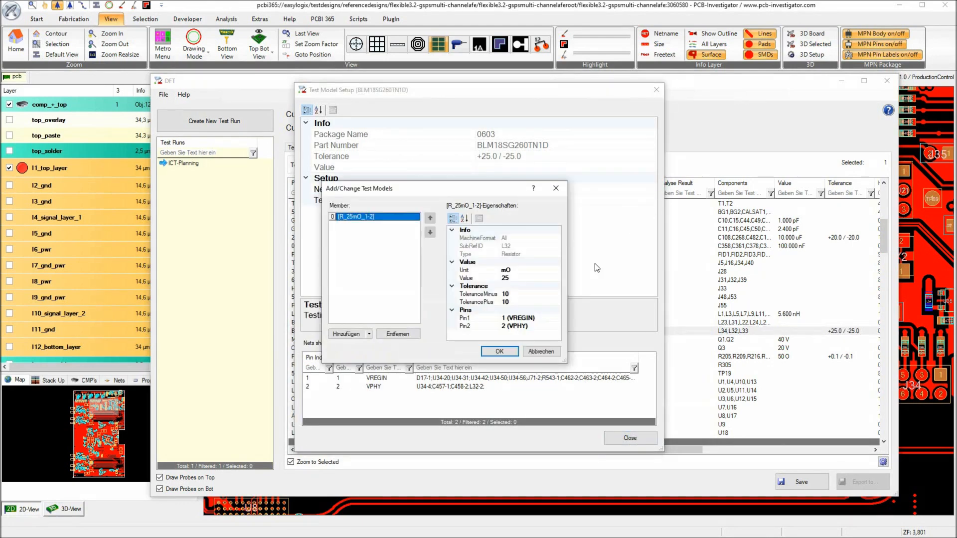
click(525, 278)
text(26)
click(562, 270)
click(557, 270)
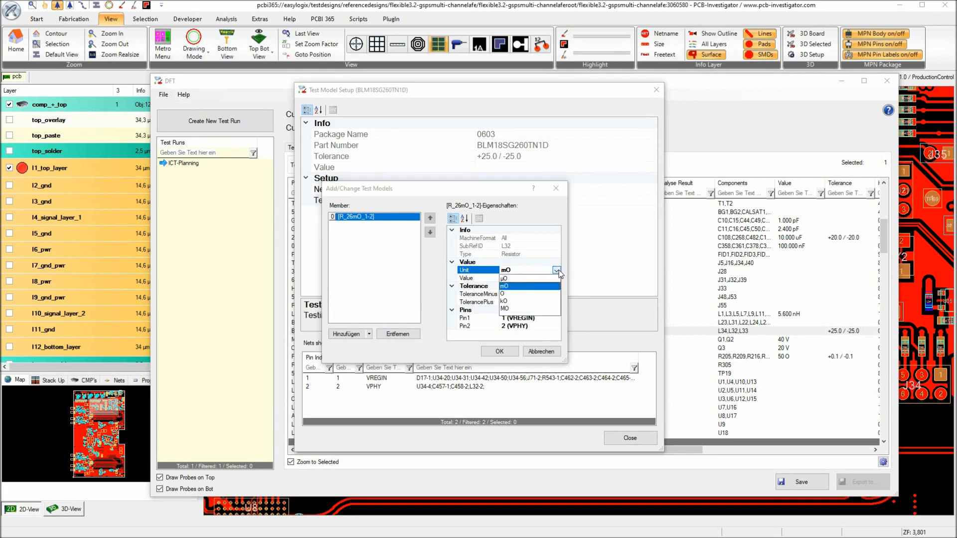
click(519, 293)
click(499, 351)
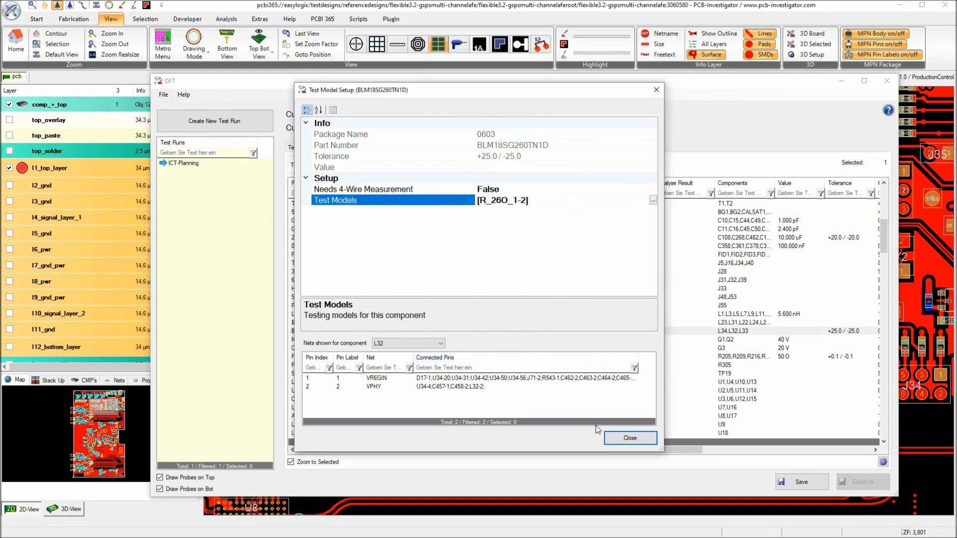
click(630, 438)
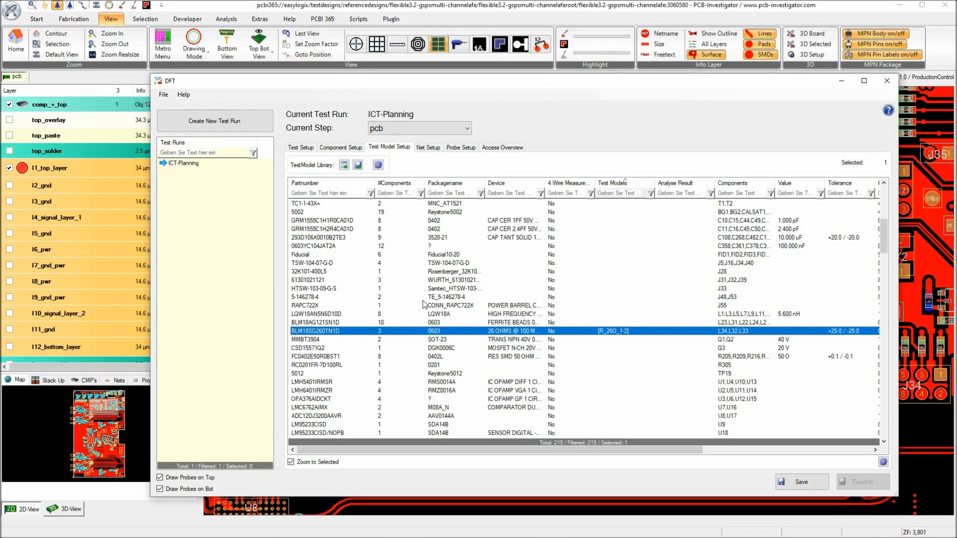
Try to export to the test model library, and choose a library in the TestModel Library Settings.
click(359, 165)
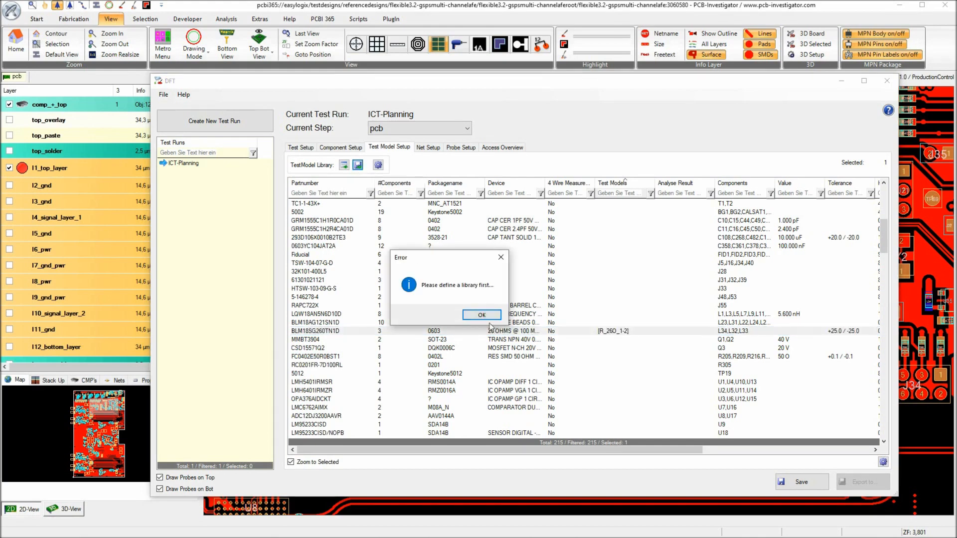
click(481, 314)
click(378, 165)
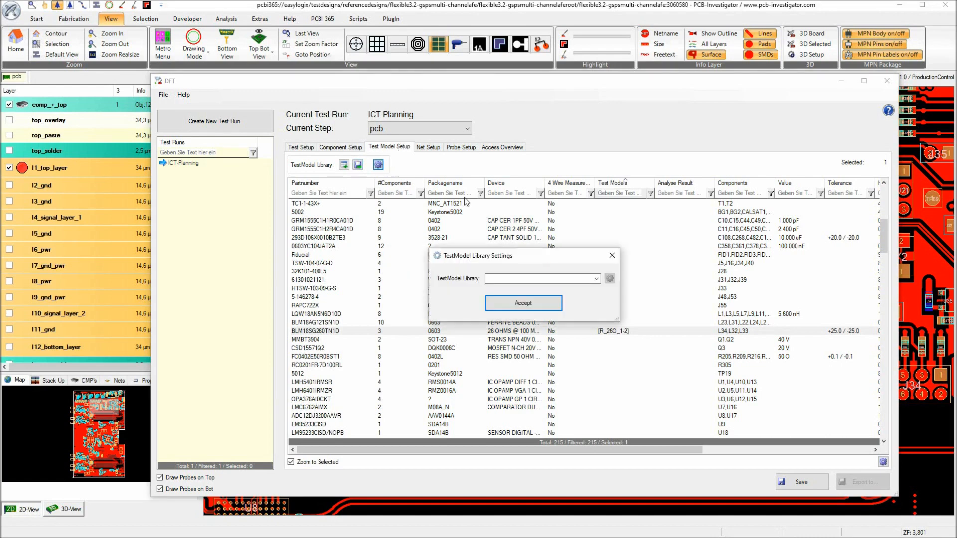
click(597, 279)
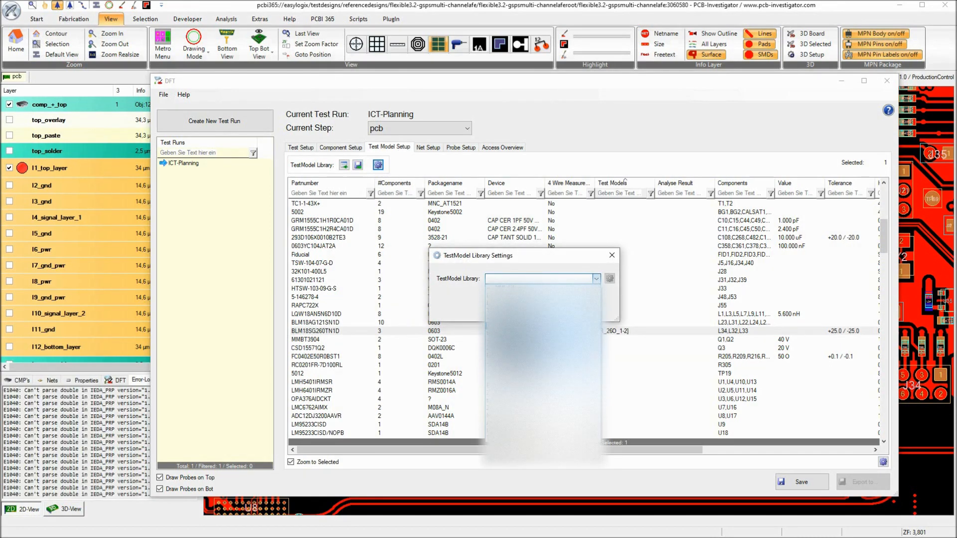
click(539, 289)
click(529, 302)
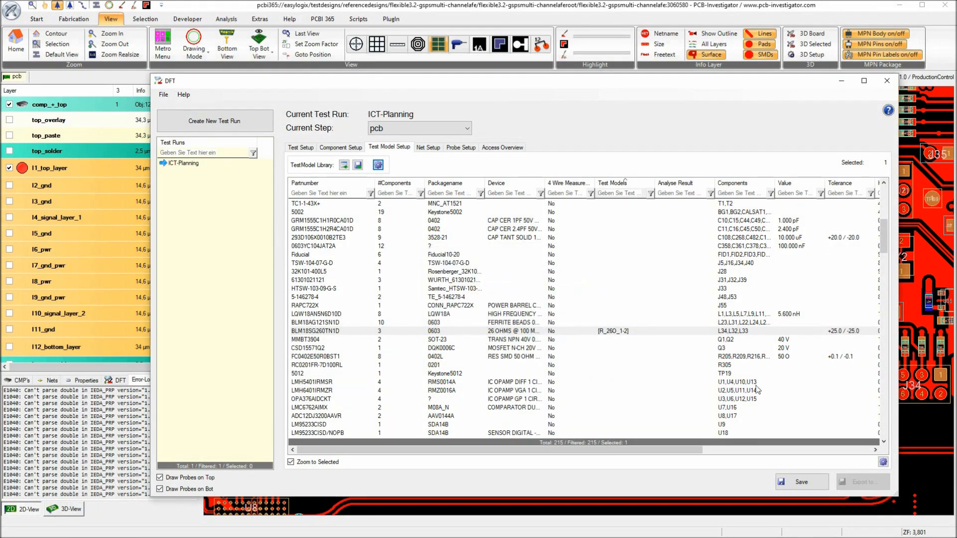
Export the test models to the library with the option to create only new entries.
click(357, 167)
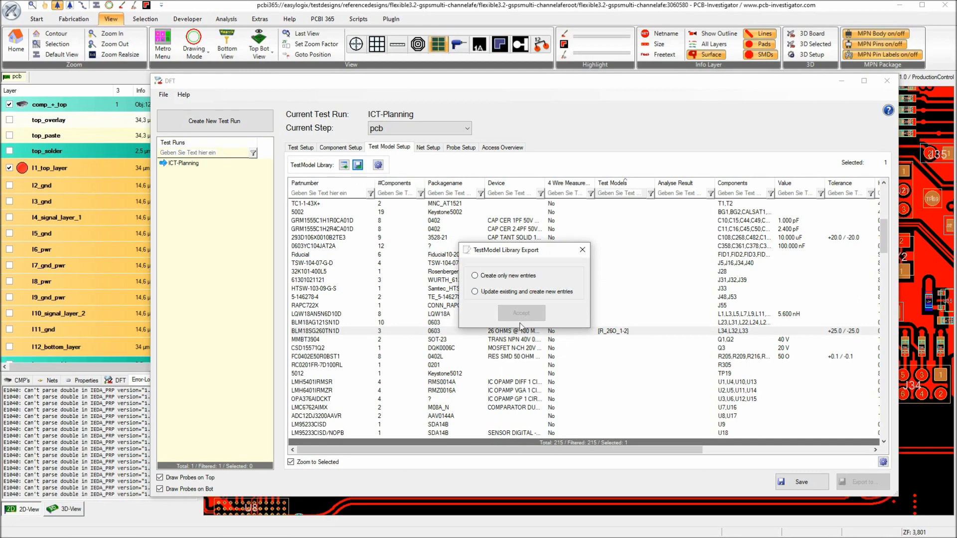
click(516, 278)
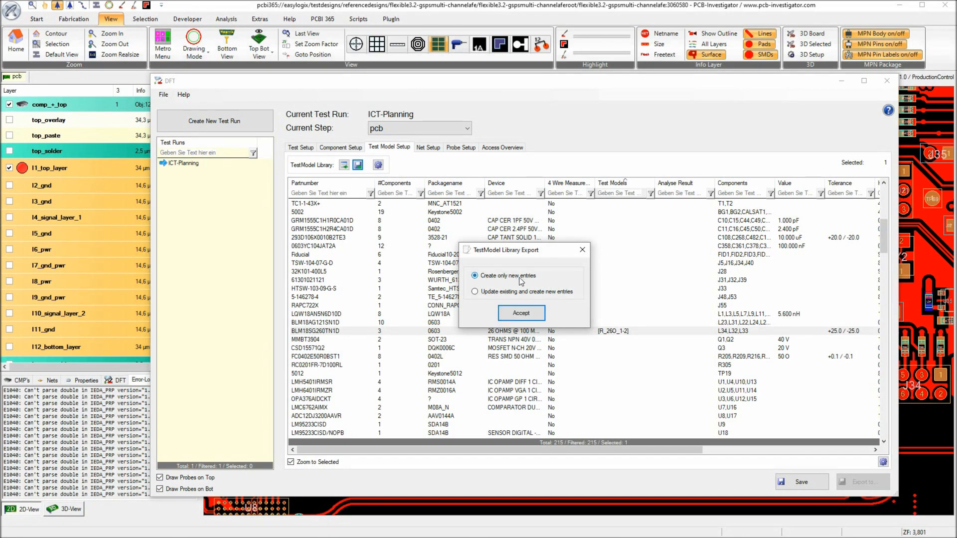
click(531, 315)
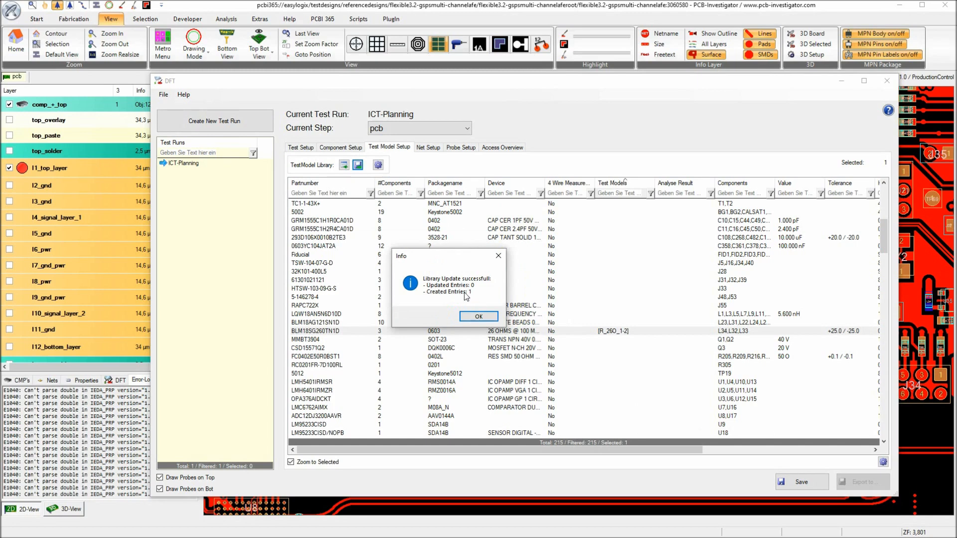
click(480, 317)
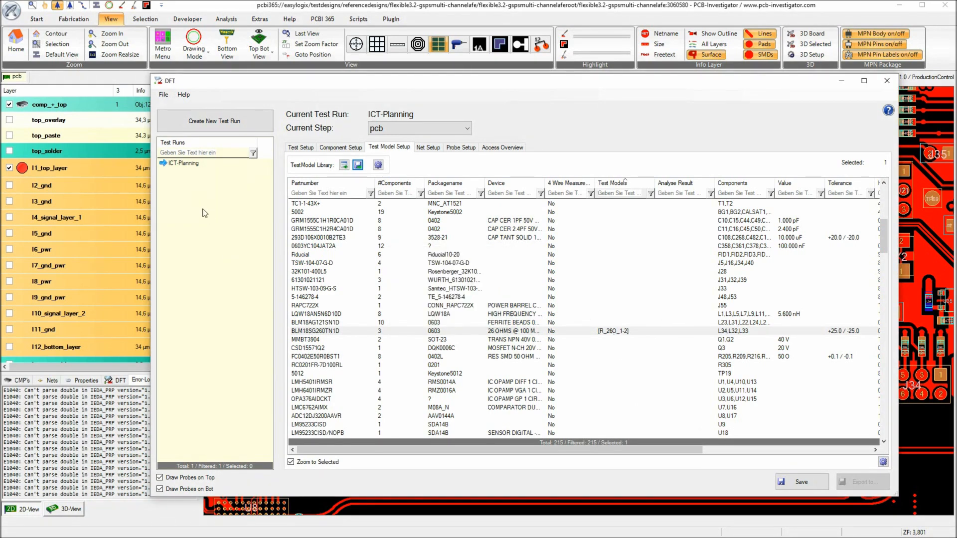
Show the board's component list, compare BLM18AG121SN1D with BLM18SG260TN1D, select RAPC722X and look through the remaining part numbers.
click(20, 381)
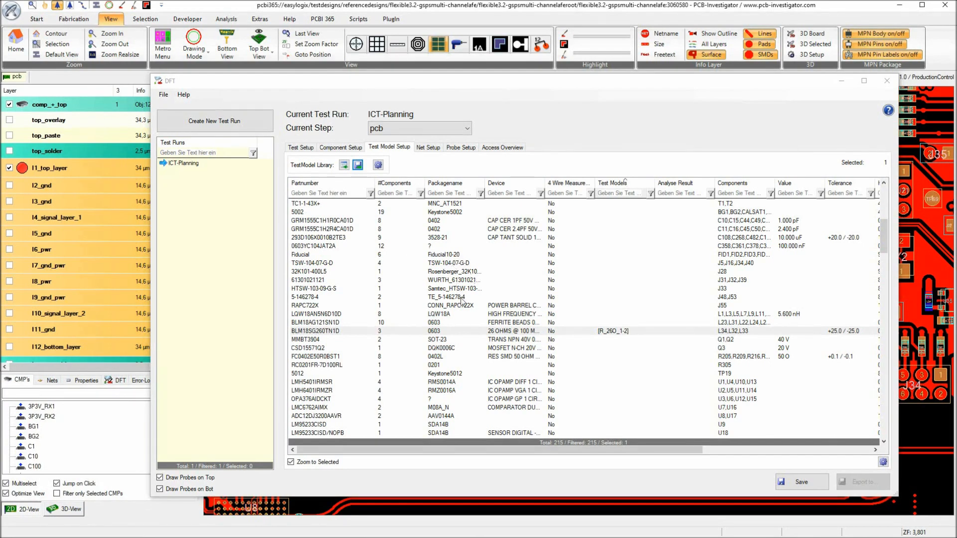
shift+click(446, 322)
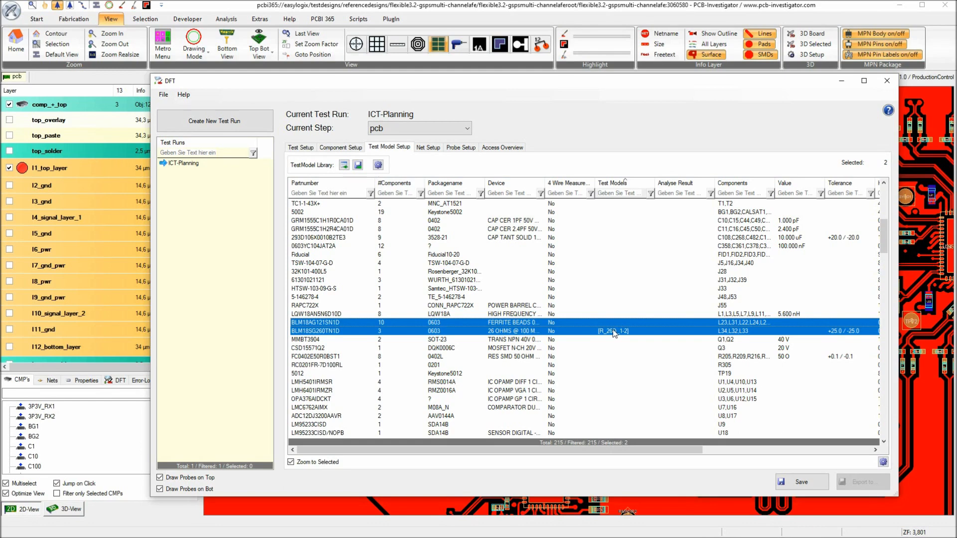
click(486, 305)
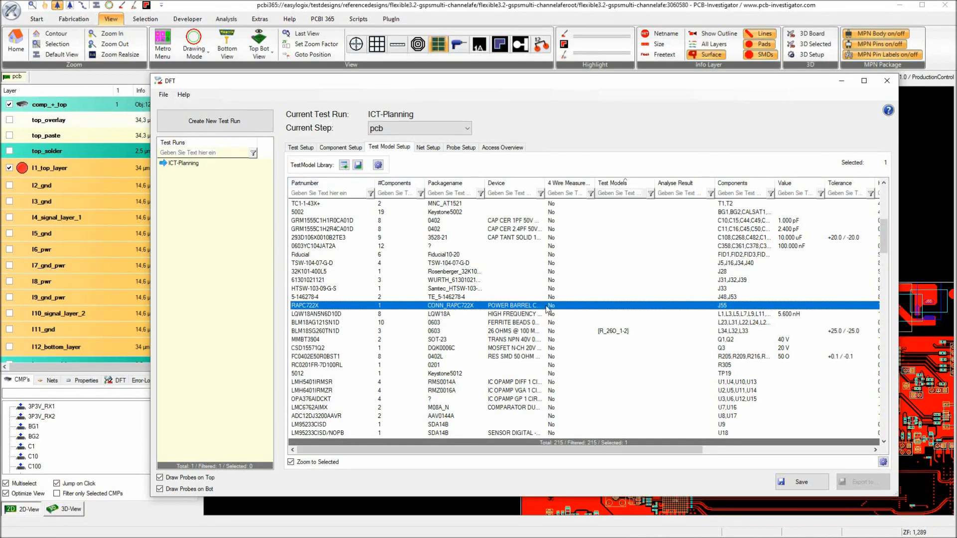
scroll(553, 309, down, 4)
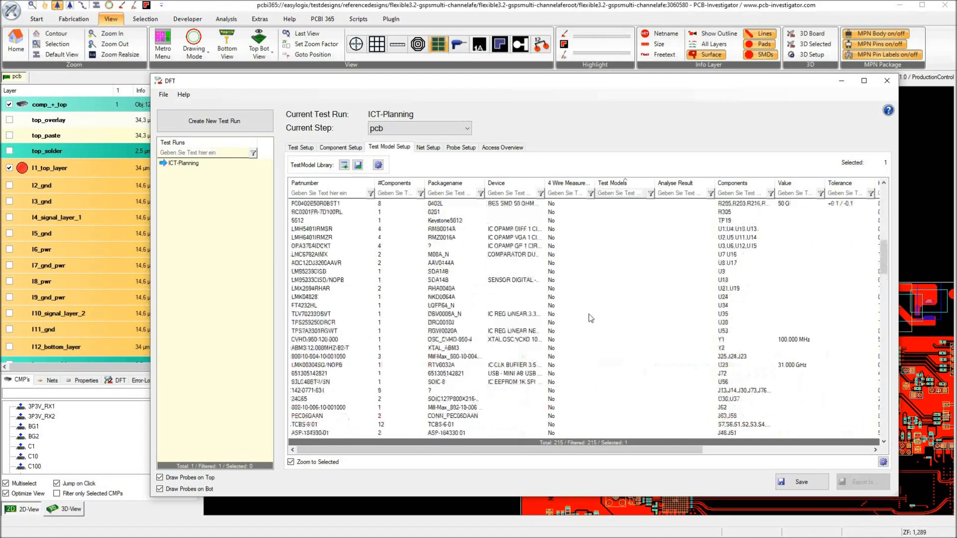
scroll(589, 317, up, 12)
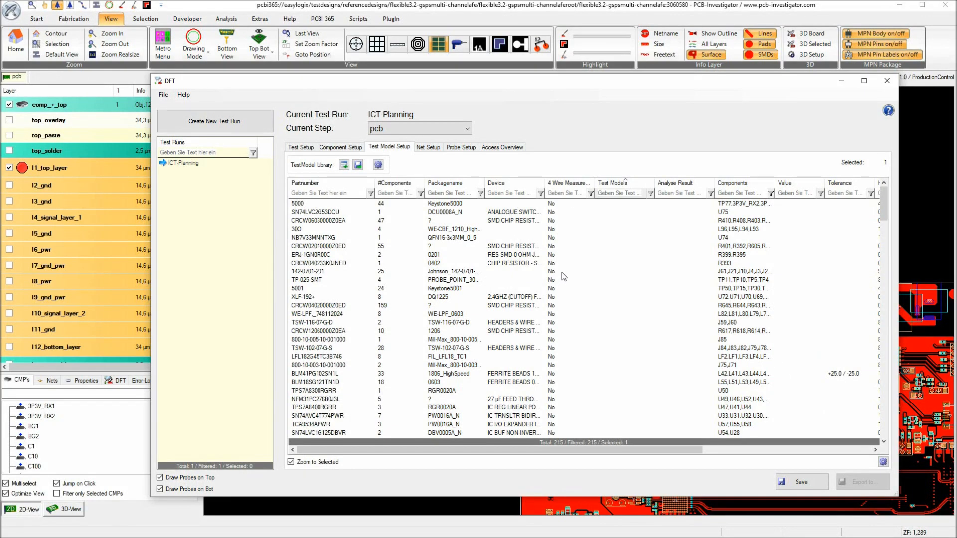
View the net setup, switch to the probe setup and move the DFT window down to uncover the board.
click(427, 147)
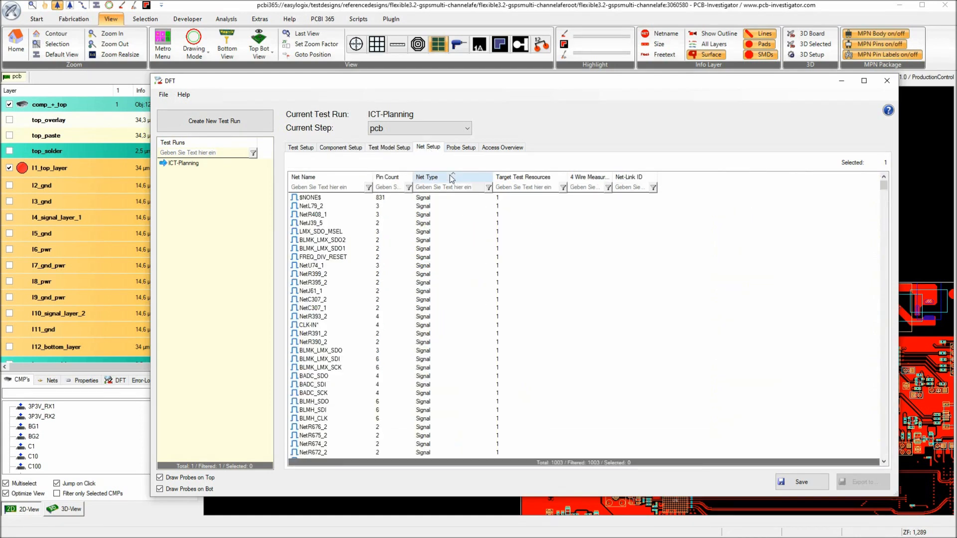
click(459, 148)
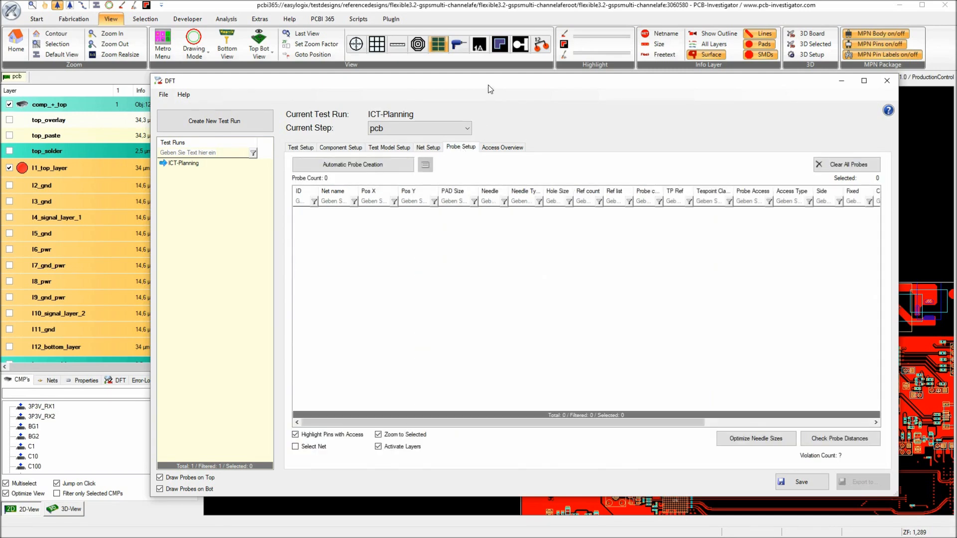
drag(488, 84, 509, 403)
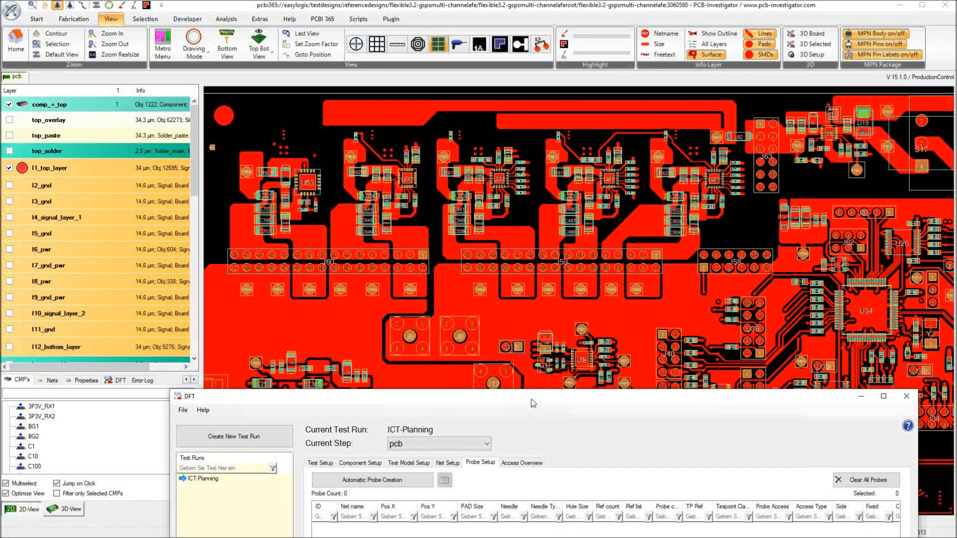
drag(533, 402, 531, 394)
Add a top-side probe at test point TP30 below connector J59.
scroll(503, 294, up, 5)
right_click(502, 231)
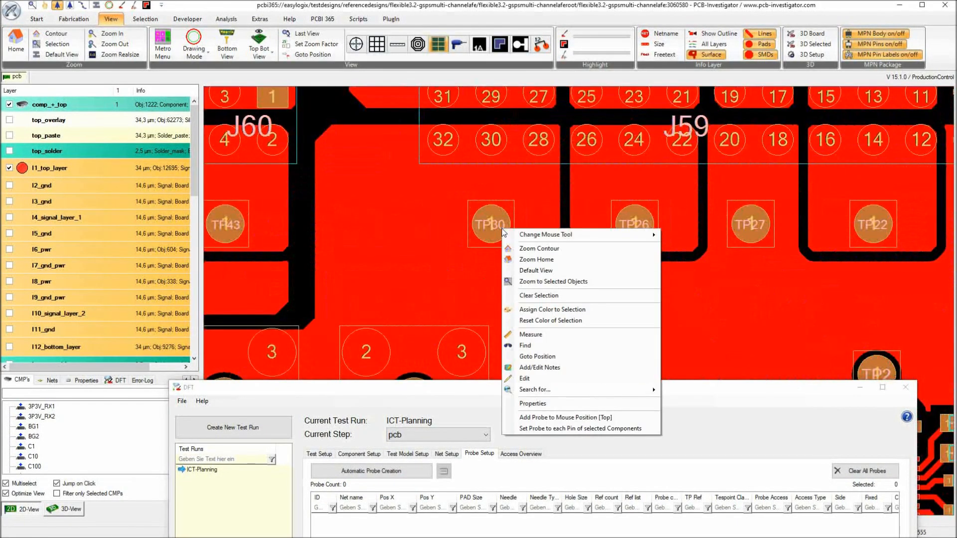
click(569, 418)
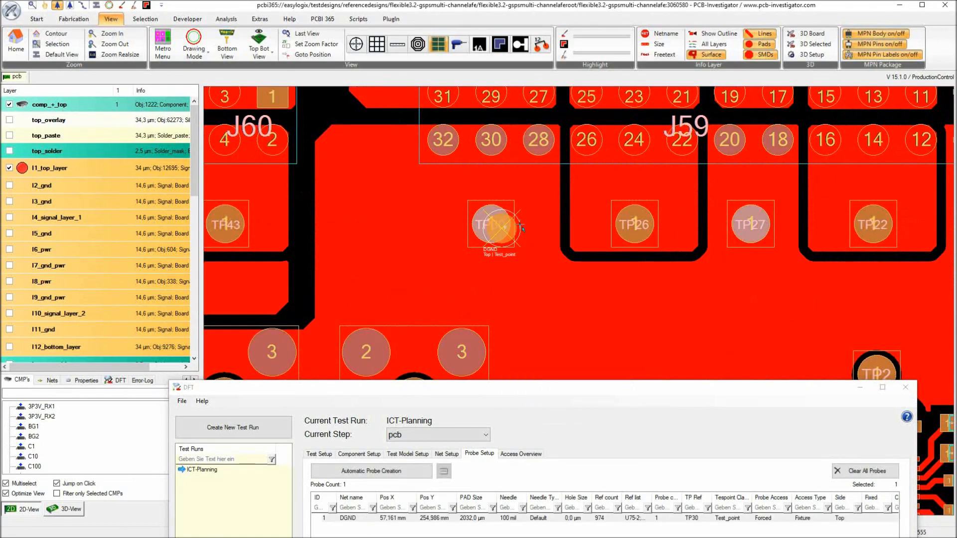
Delete the manually placed probe on test point TP30.
right_click(406, 519)
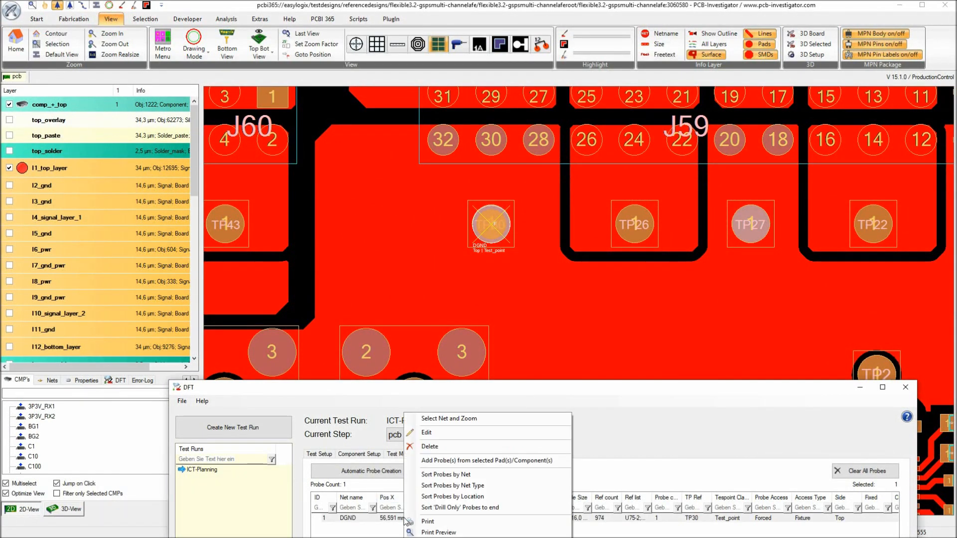
click(427, 446)
click(468, 319)
Review the probe search settings in the test setup and run Automatic Probe Creation for ICT-Planning.
drag(517, 391, 526, 99)
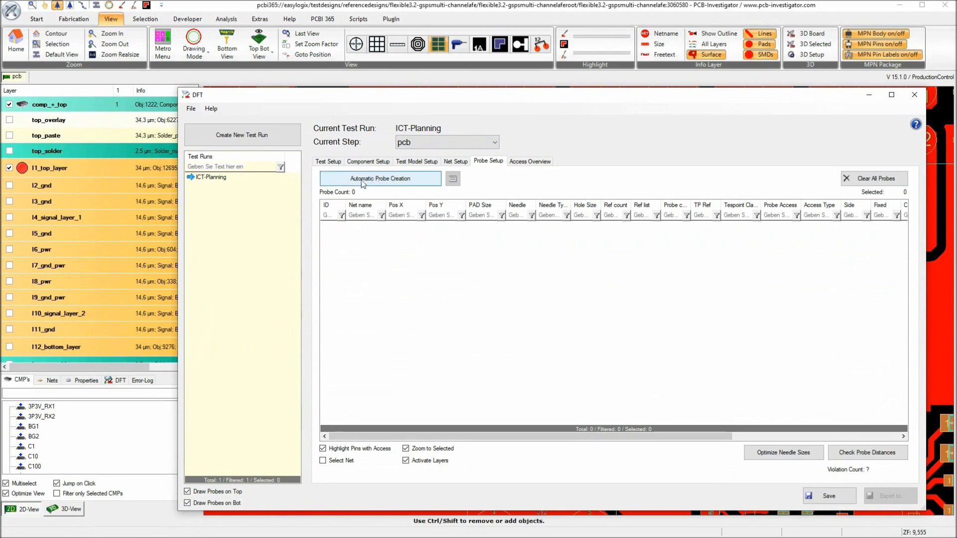
click(328, 162)
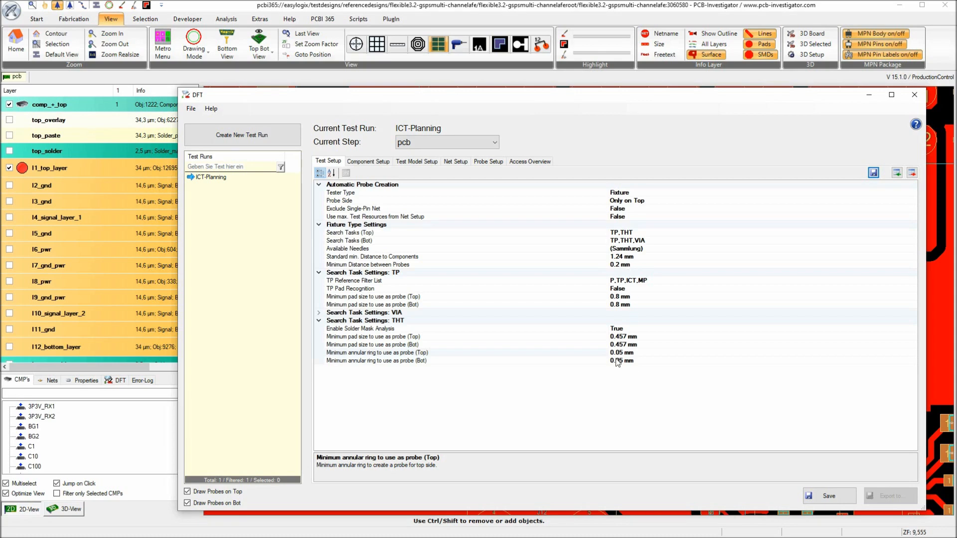
click(478, 161)
click(402, 180)
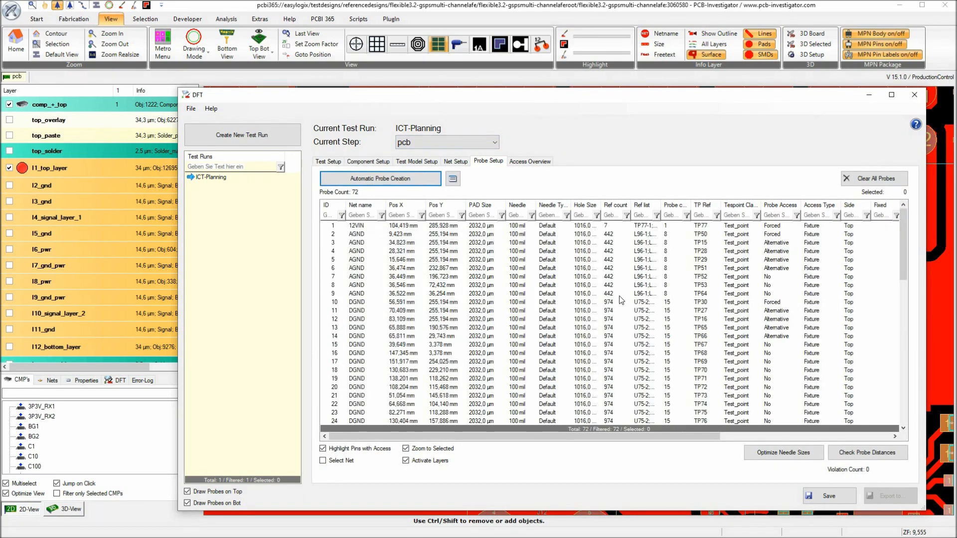
Uncover the board, hide l1_top_layer and comp_+_top, and look over the placement of the created probes.
drag(298, 97, 295, 412)
click(35, 168)
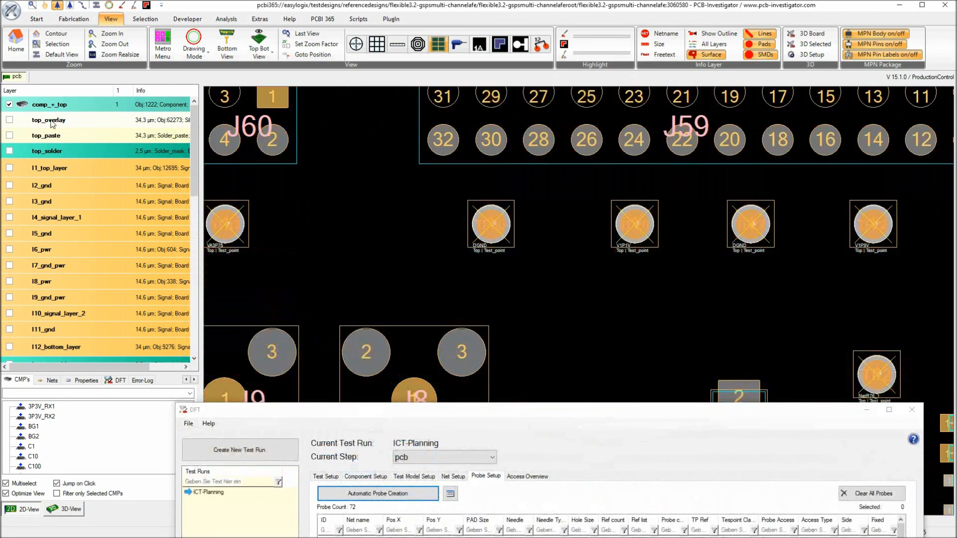
click(59, 105)
scroll(578, 236, down, 5)
scroll(628, 263, down, 2)
scroll(569, 224, up, 5)
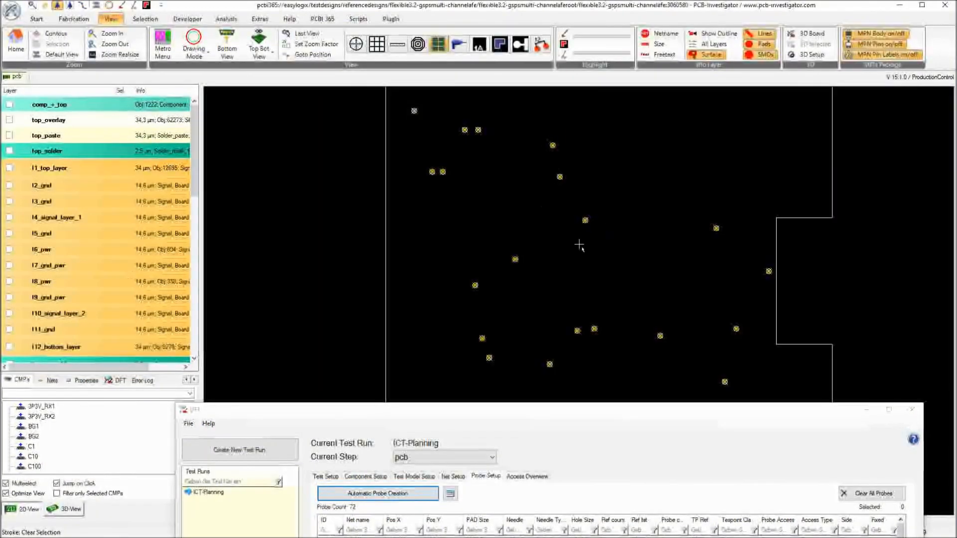
scroll(601, 244, up, 5)
Show comp_+_top and l1_top_layer again and inspect the probe on test point TP6 and its surroundings.
click(101, 105)
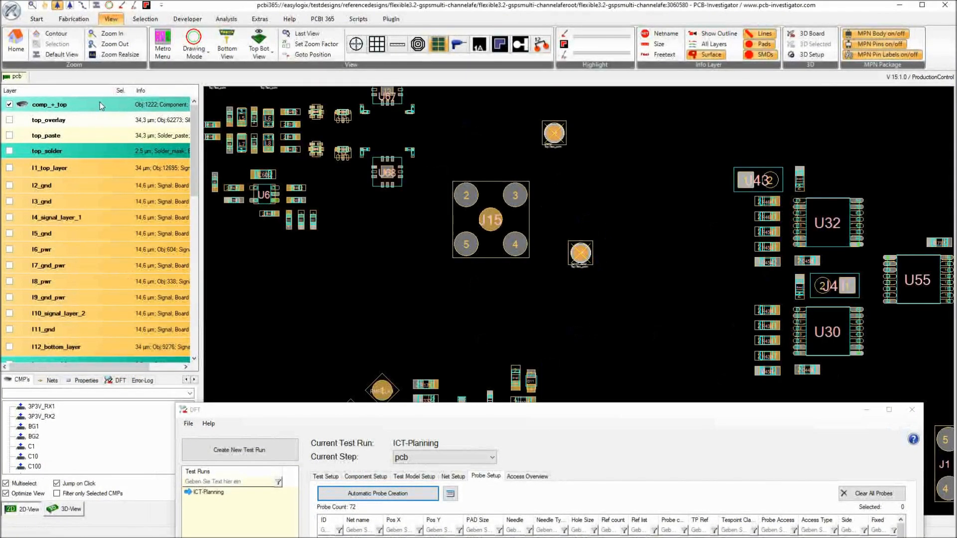
click(84, 168)
scroll(580, 247, up, 5)
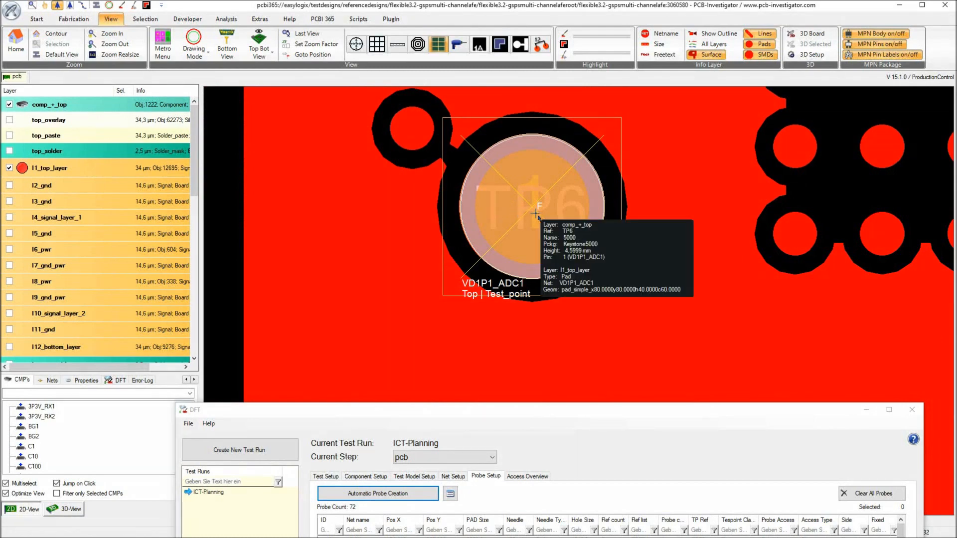
mouse_move(583, 187)
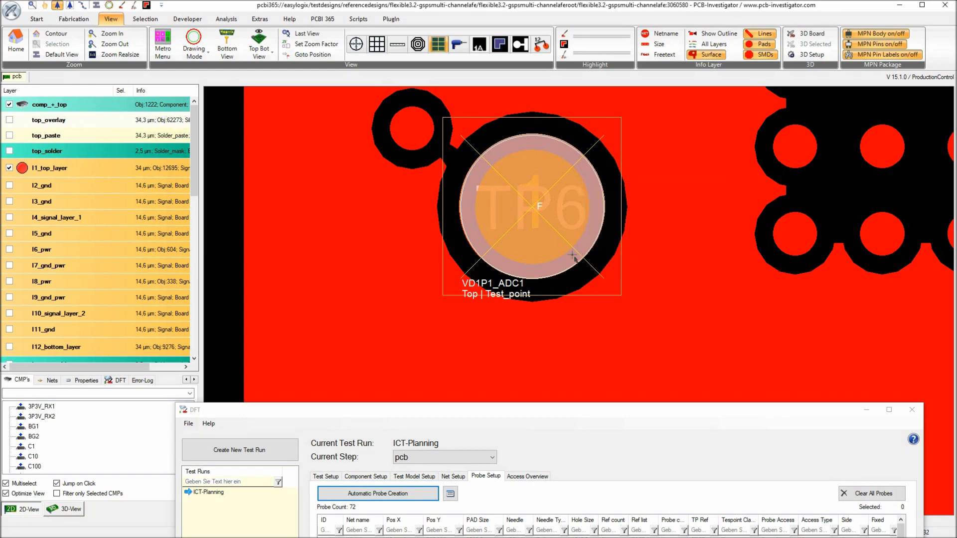
scroll(582, 239, down, 5)
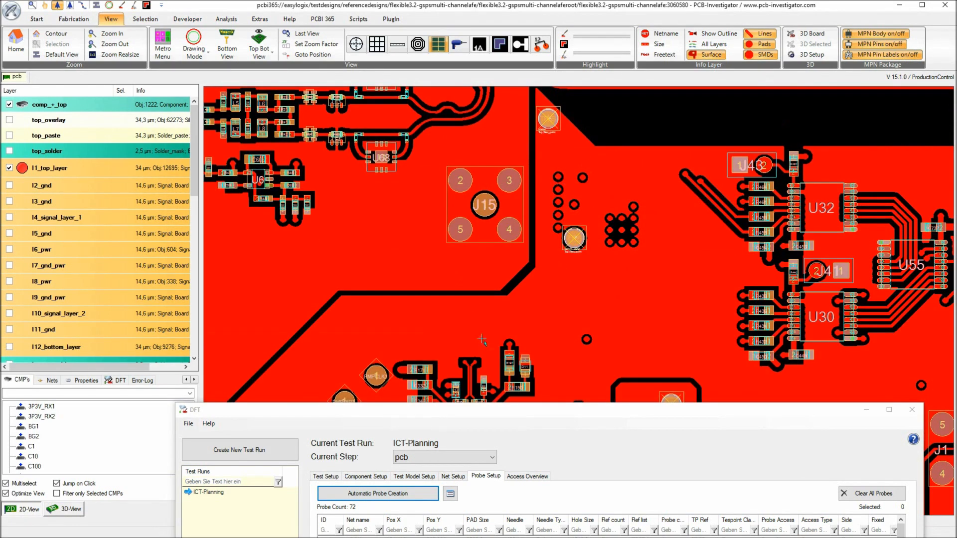
scroll(609, 221, down, 3)
scroll(583, 252, up, 5)
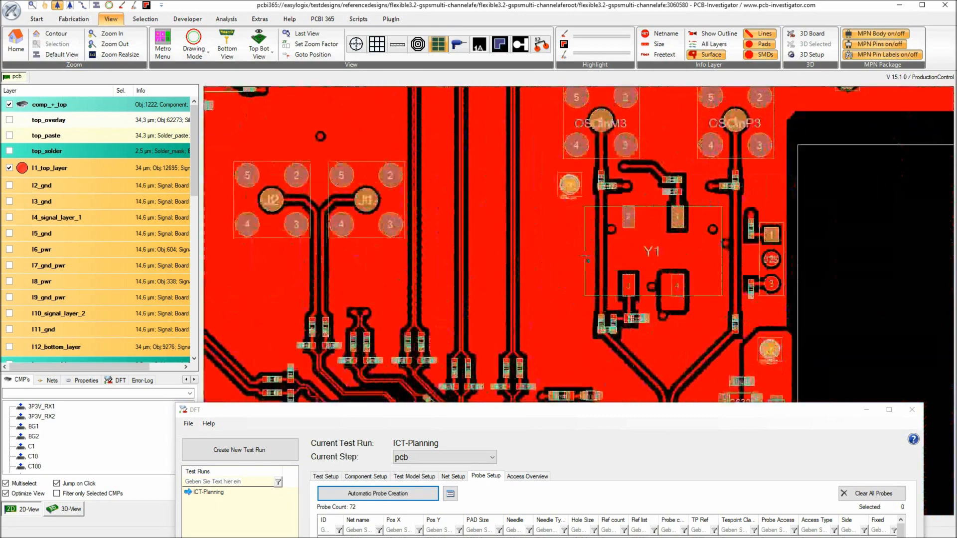
Locate several AGND probes on the board from the probe list and view the Net Access properties of the TP64 probe.
drag(513, 410, 468, 232)
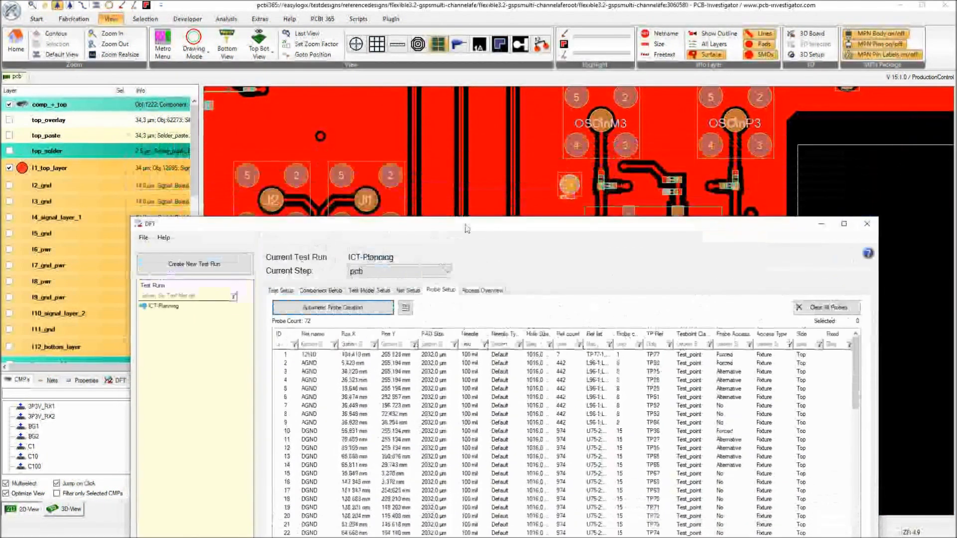
click(432, 363)
click(419, 380)
click(418, 405)
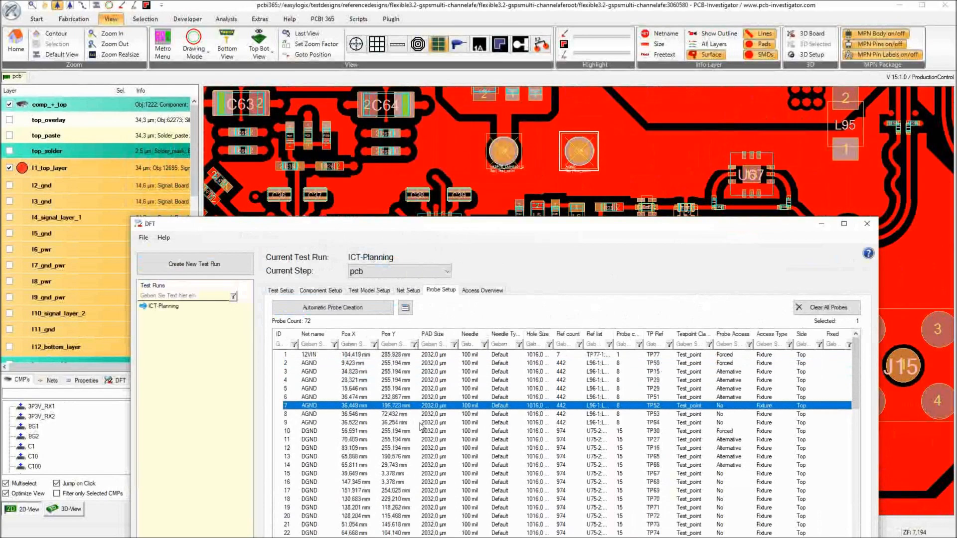
click(437, 421)
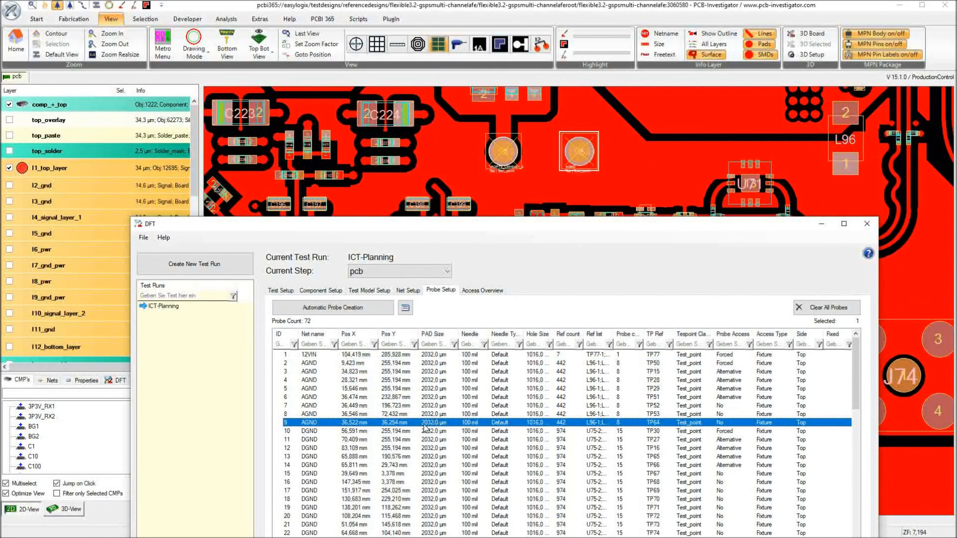
double_click(424, 424)
drag(527, 92, 565, 164)
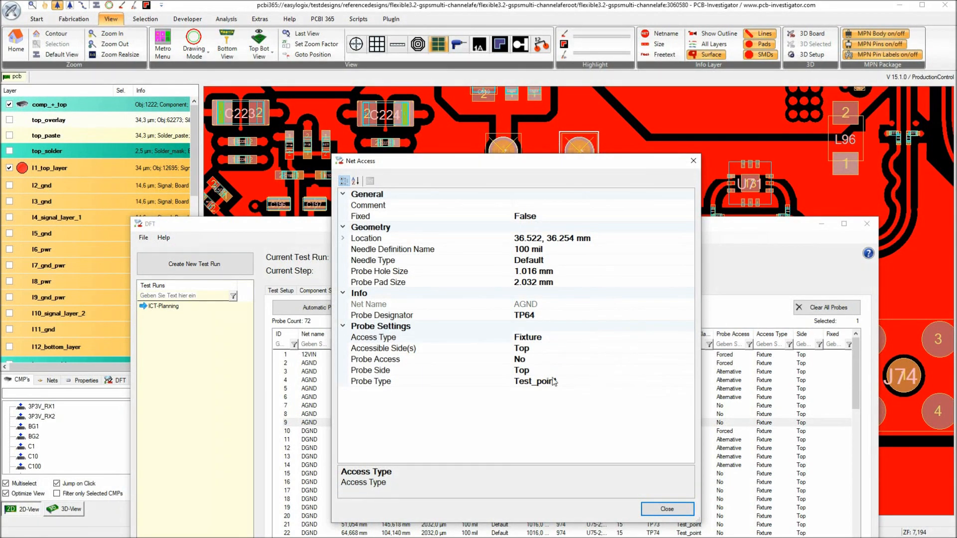
click(692, 161)
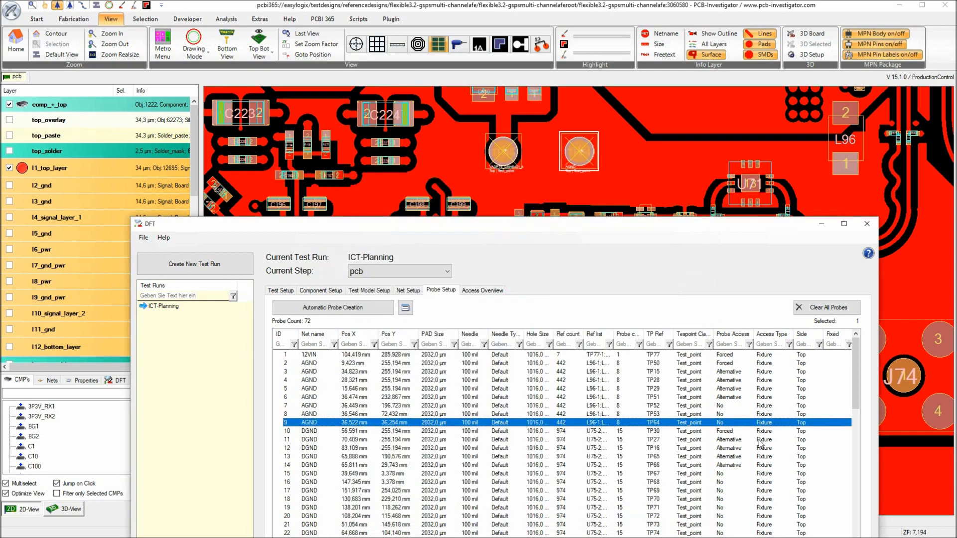
Compare the Probe Access entries of the TP77 and TP15 probes and view the commands available for the TP15 probe.
click(727, 355)
click(728, 371)
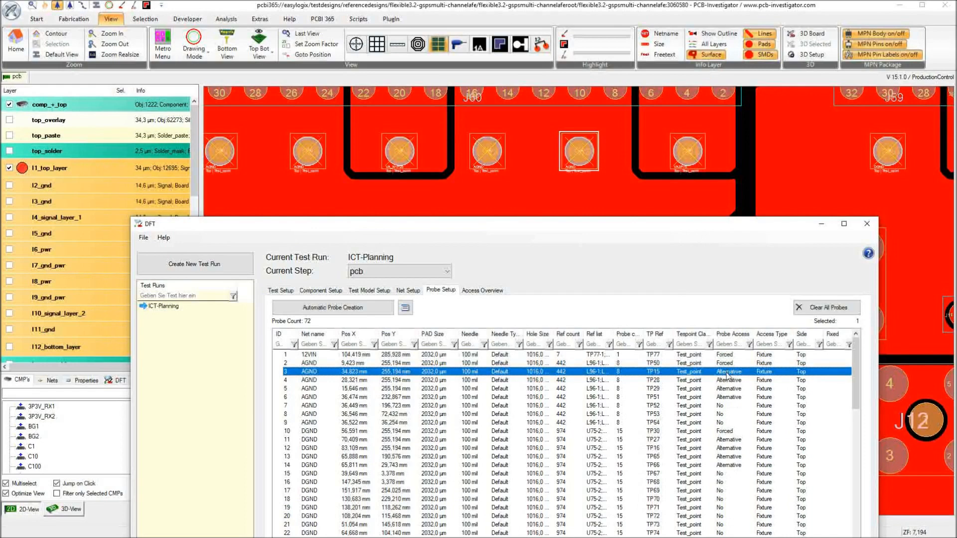
mouse_move(700, 227)
mouse_down()
mouse_move(691, 238)
mouse_move(696, 229)
mouse_up()
right_click(336, 374)
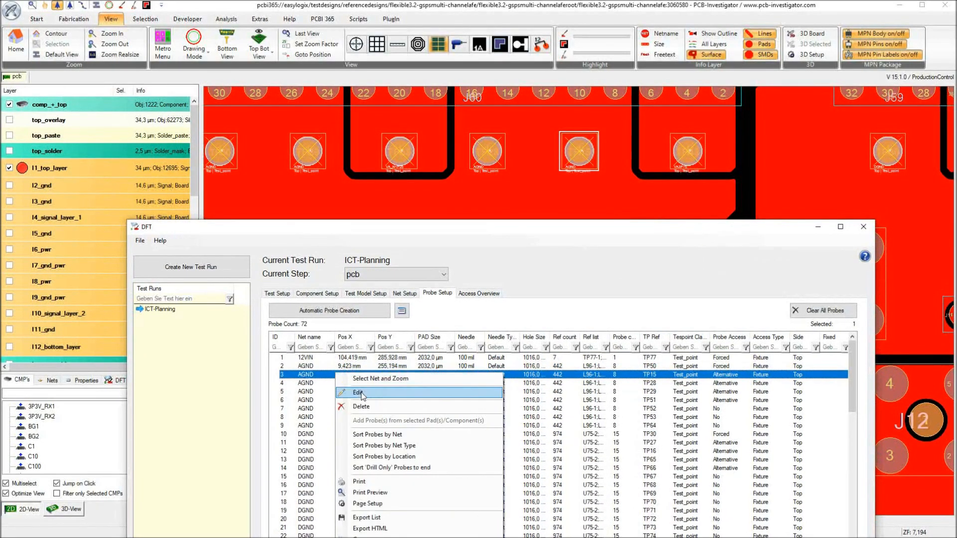
drag(531, 233, 519, 254)
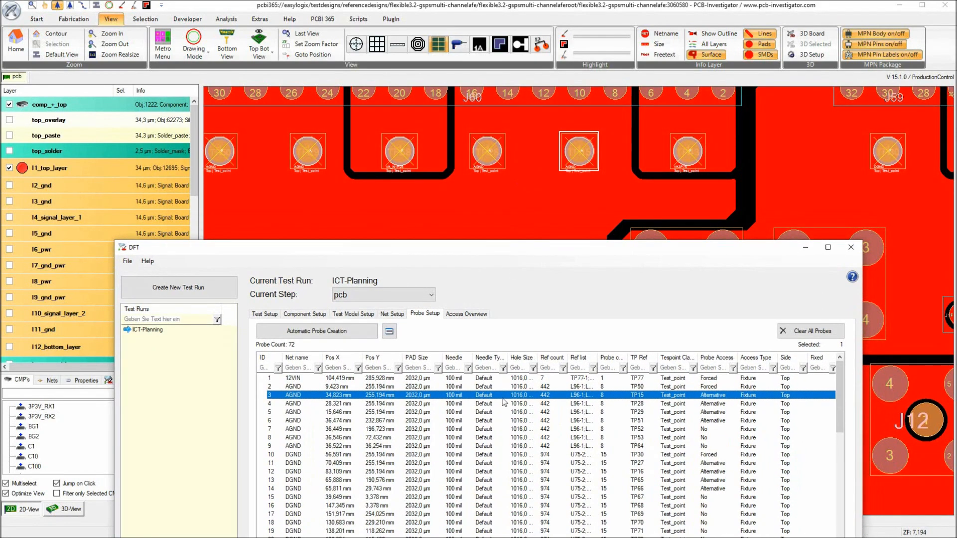
Reposition the probe on test point TP28 by hand and check its Created by Rule entry in the probe list.
scroll(379, 153, up, 2)
mouse_move(595, 151)
mouse_down()
mouse_move(678, 175)
mouse_move(584, 136)
mouse_up()
click(593, 154)
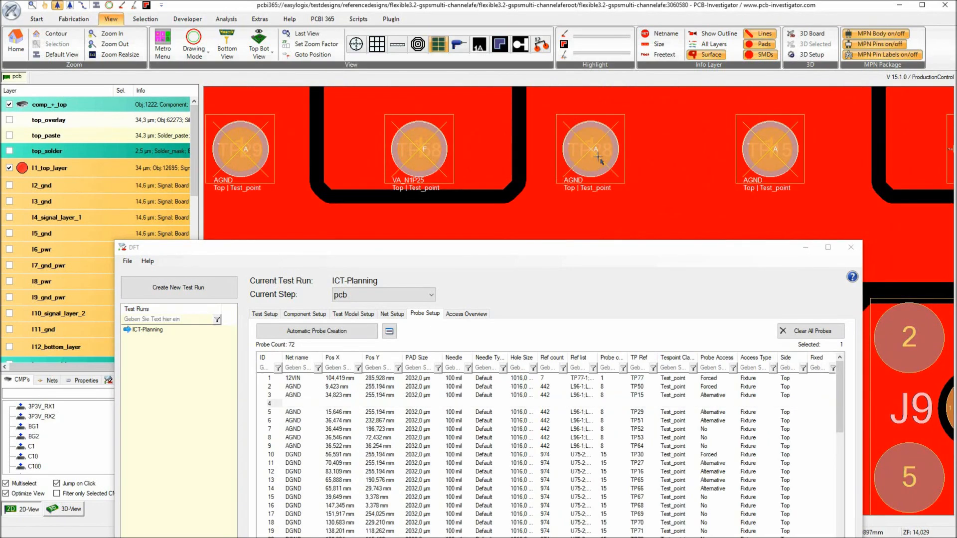
scroll(545, 448, right, 5)
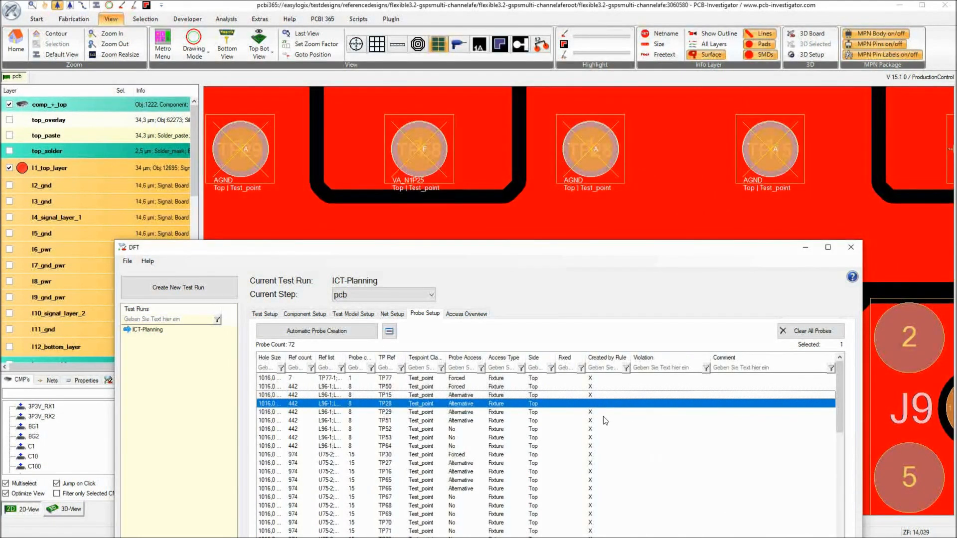
click(593, 405)
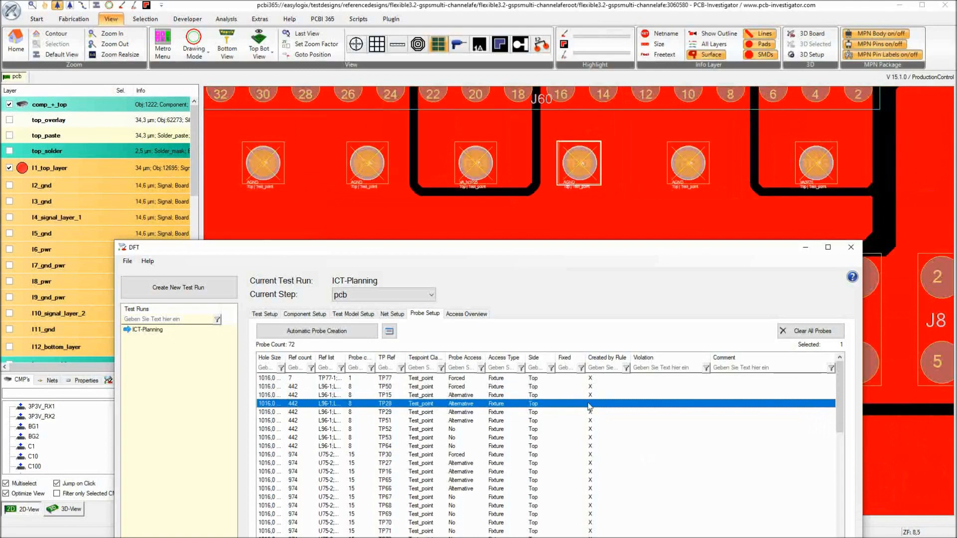
Select connector J60 on the board and show the commands for adding probes to its pins.
drag(584, 245, 603, 237)
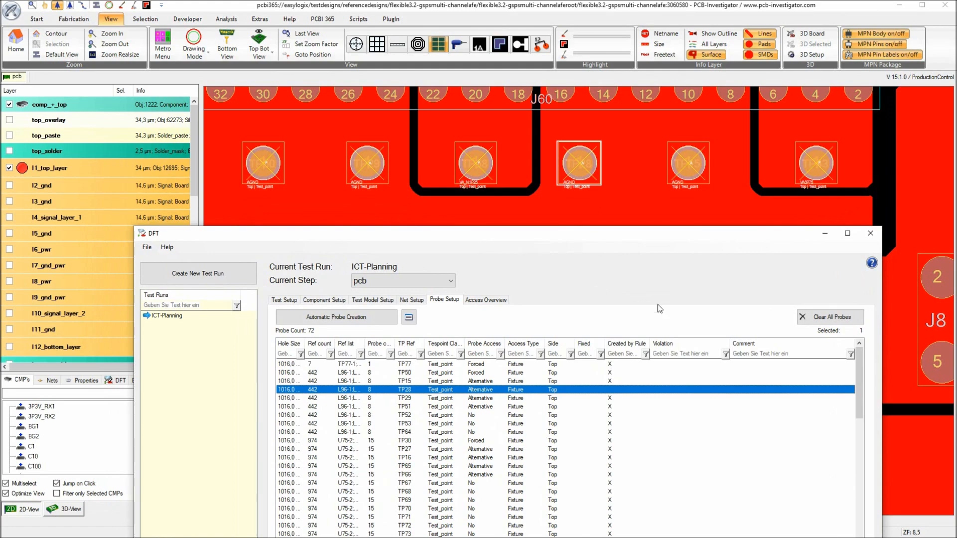
scroll(573, 149, up, 3)
scroll(579, 157, down, 3)
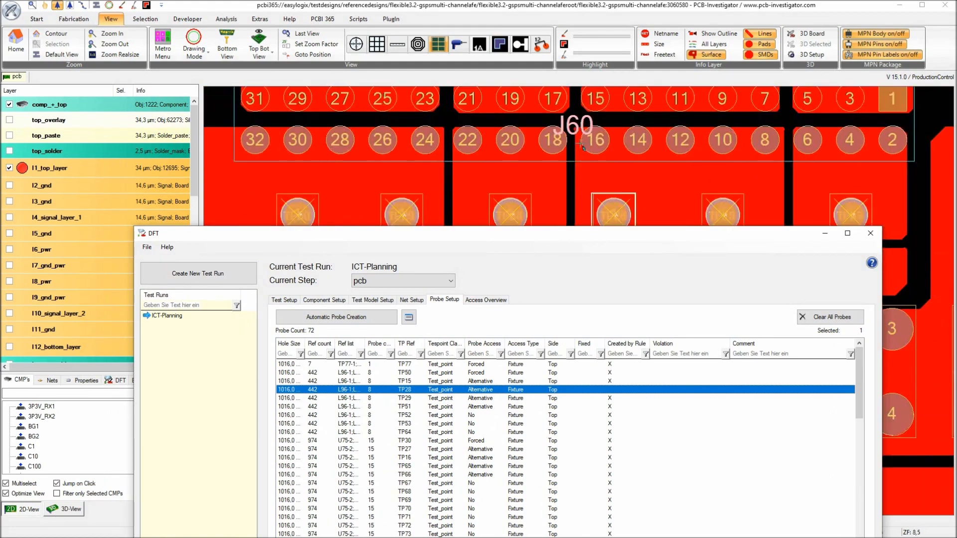
scroll(580, 158, up, 2)
scroll(568, 162, down, 2)
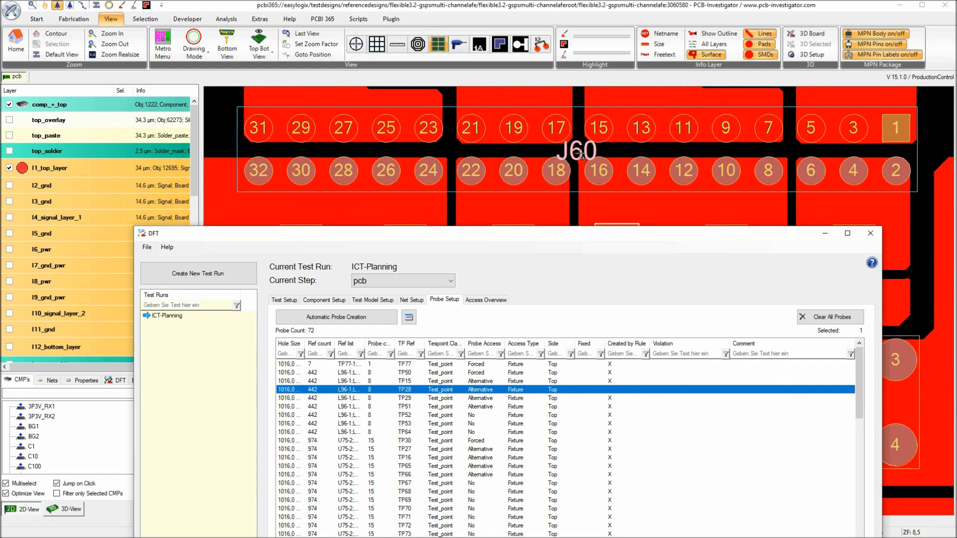
click(827, 152)
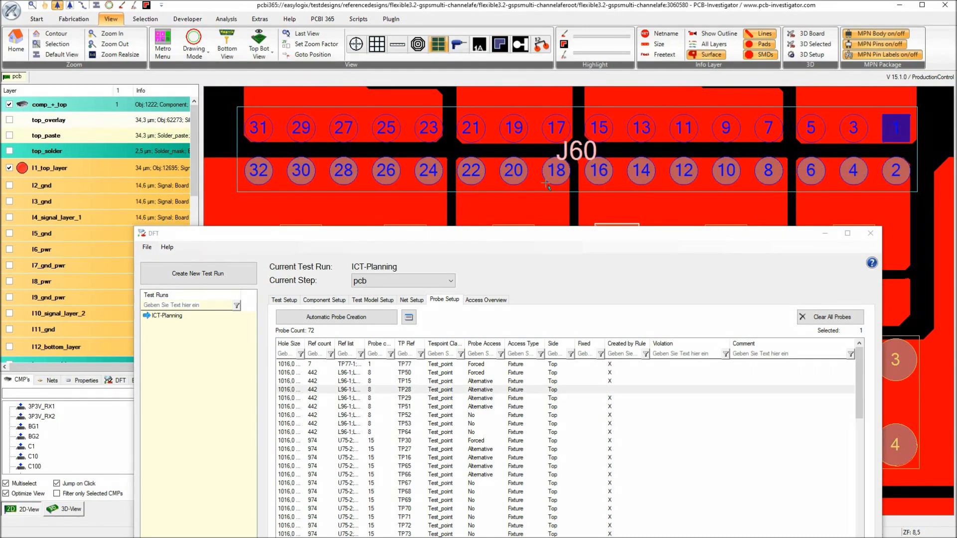
right_click(387, 153)
mouse_move(391, 158)
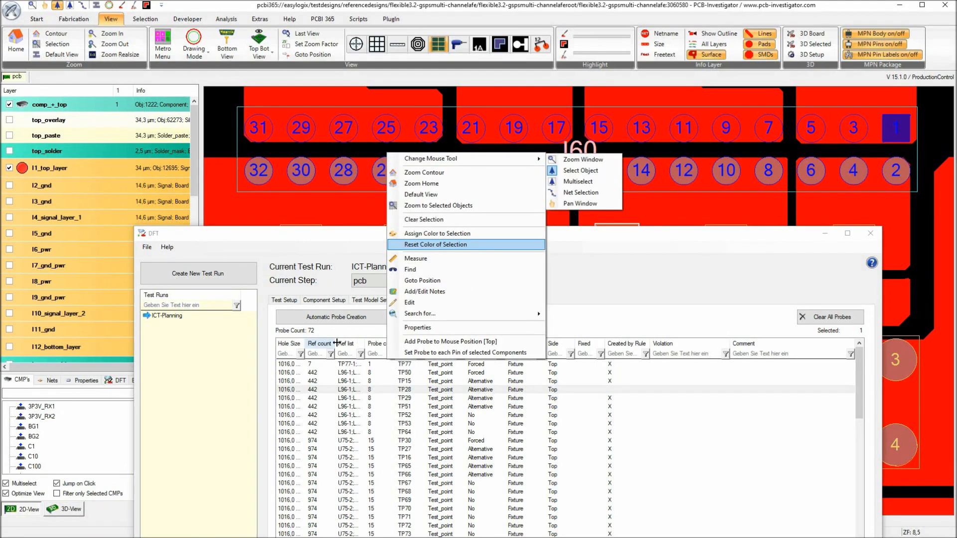
Add a ForceProbe pin setting for pin number 2 to the component setup of J60.
click(333, 306)
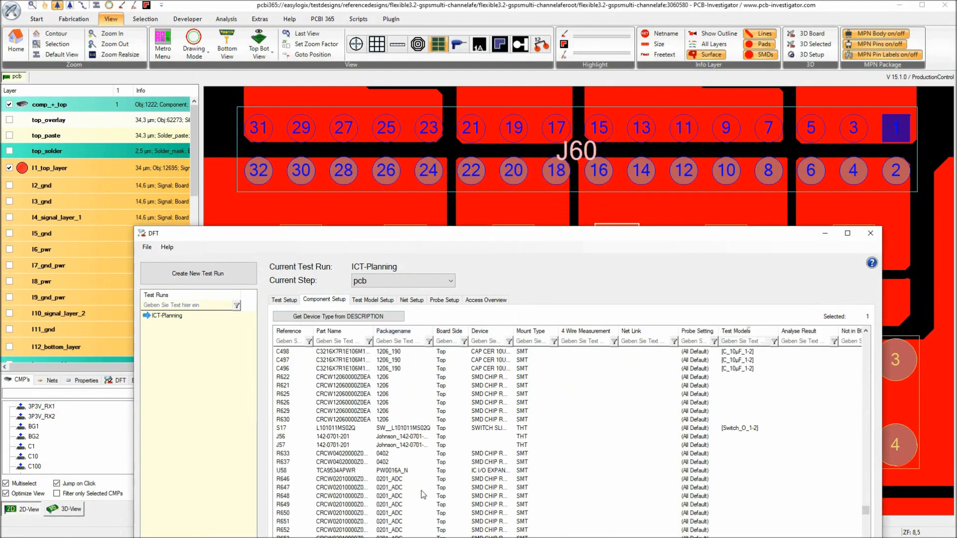
scroll(423, 495, down, 1)
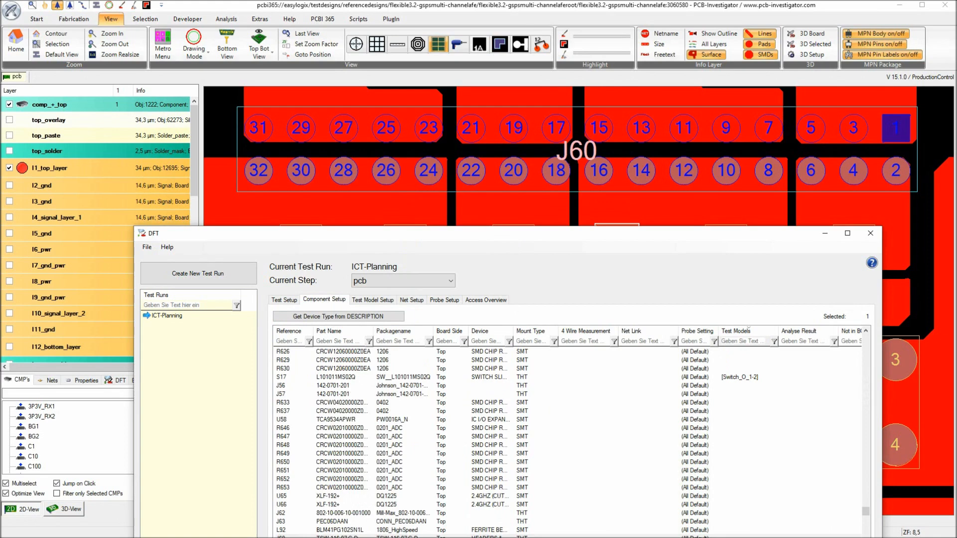
double_click(424, 537)
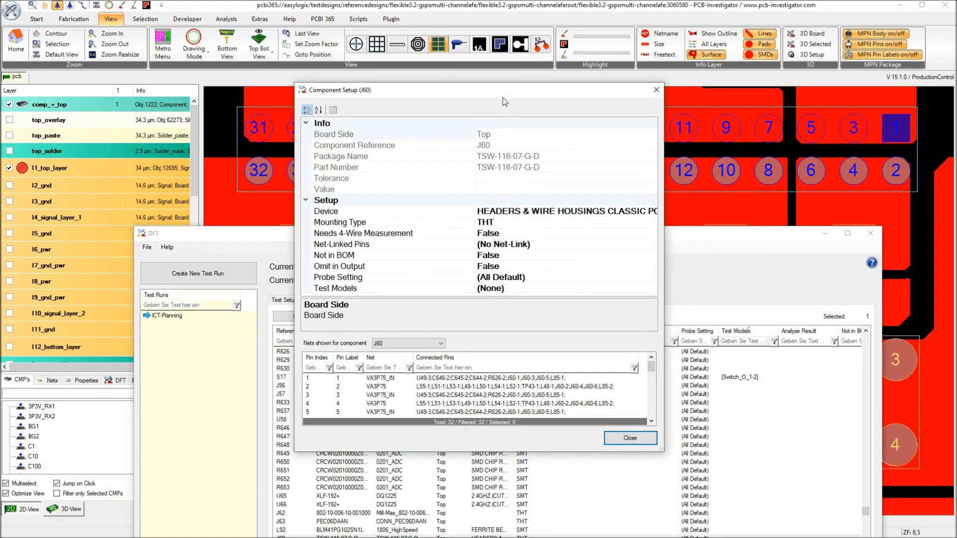
drag(504, 94, 531, 210)
click(623, 394)
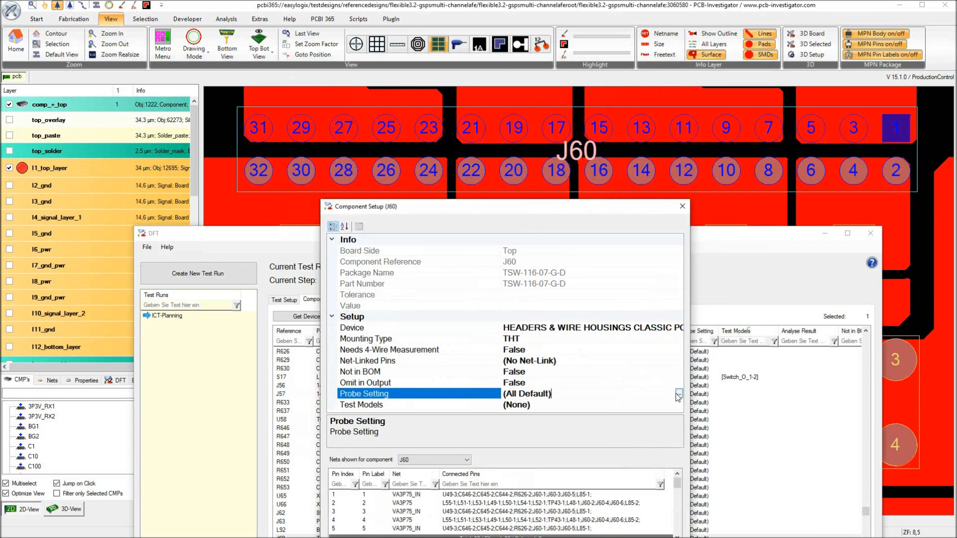
click(679, 394)
click(350, 334)
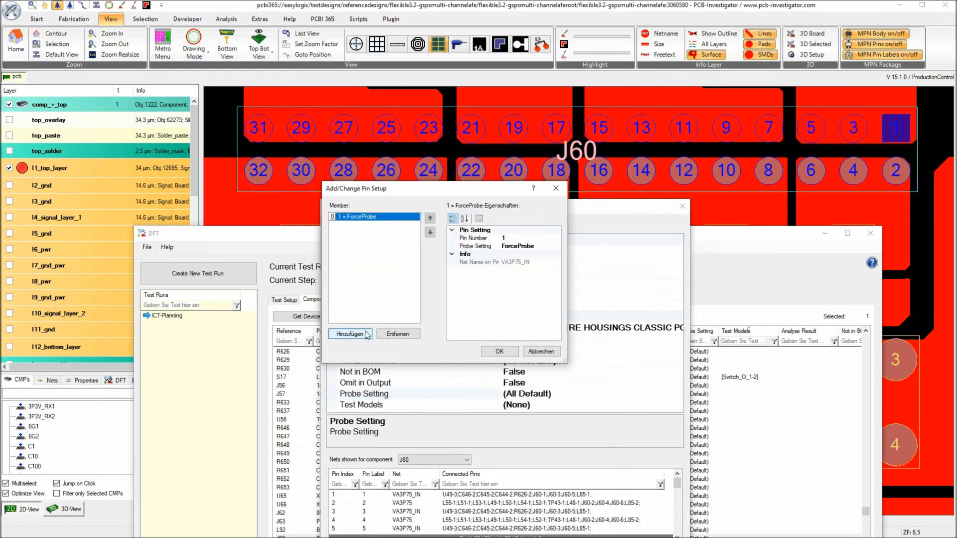
click(521, 239)
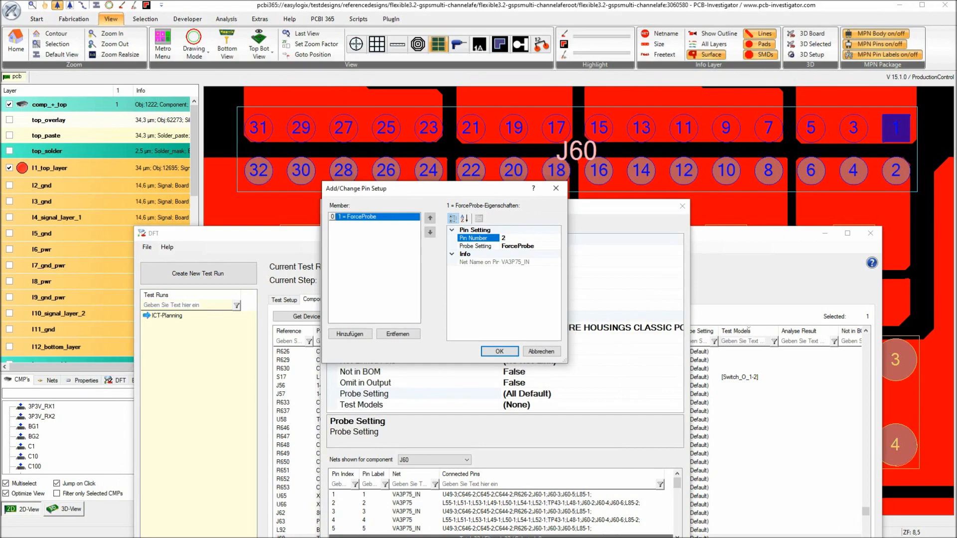
click(511, 352)
key(Escape)
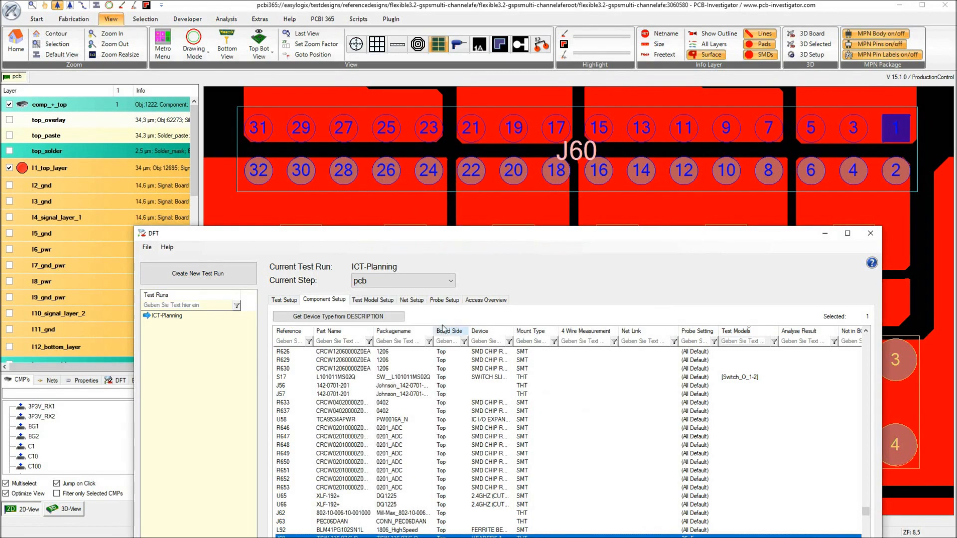
Rerun the automatic probe creation, deleting the existing non-fixed probes, and inspect the probe created on connector J60.
click(443, 299)
click(343, 322)
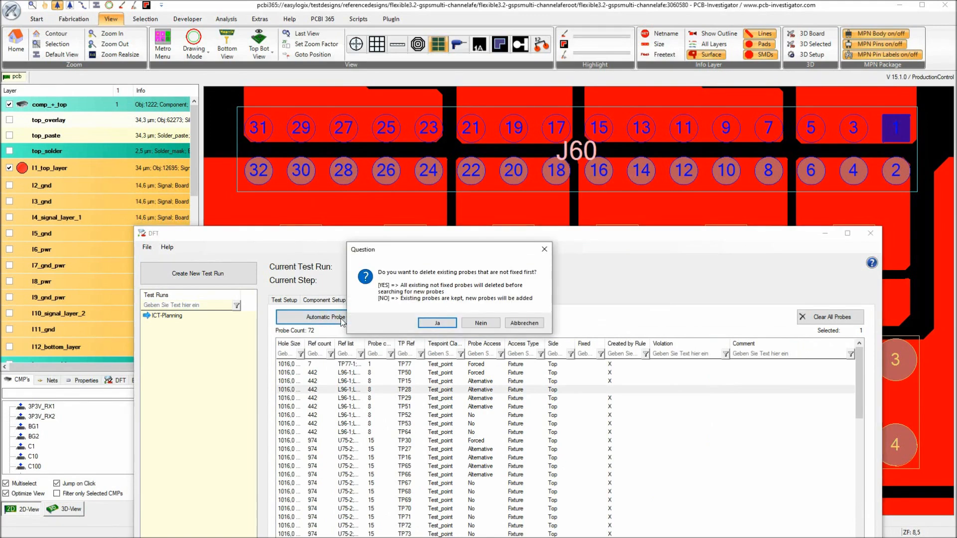
click(437, 324)
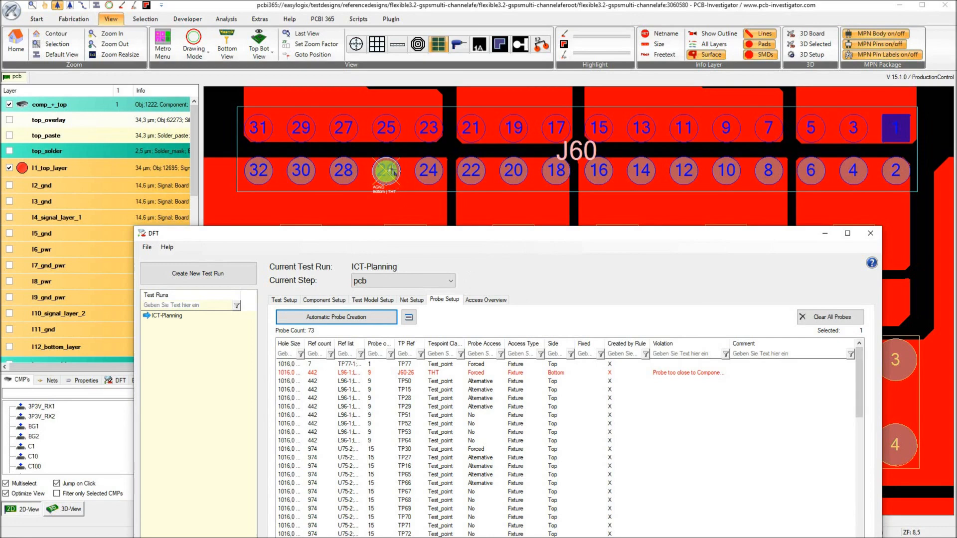
mouse_move(397, 183)
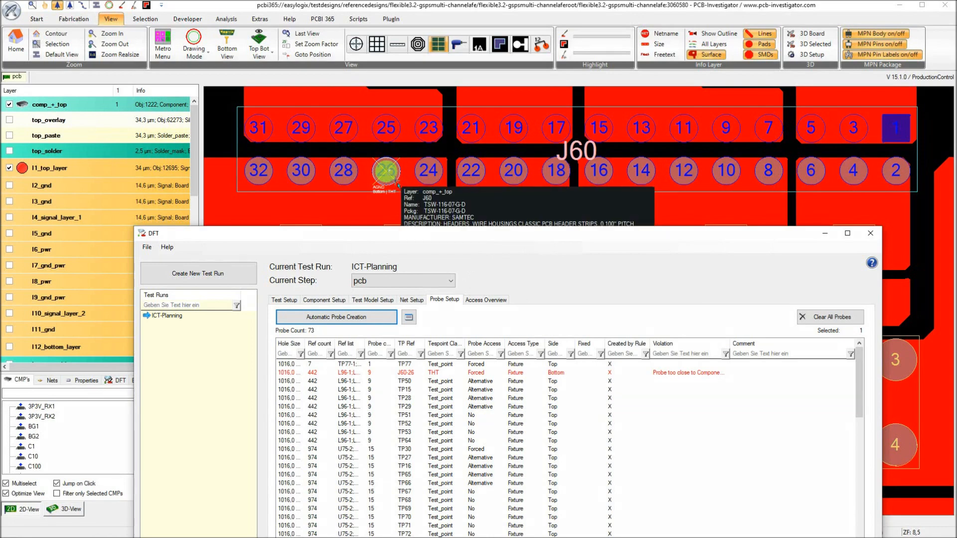
scroll(602, 420, down, 2)
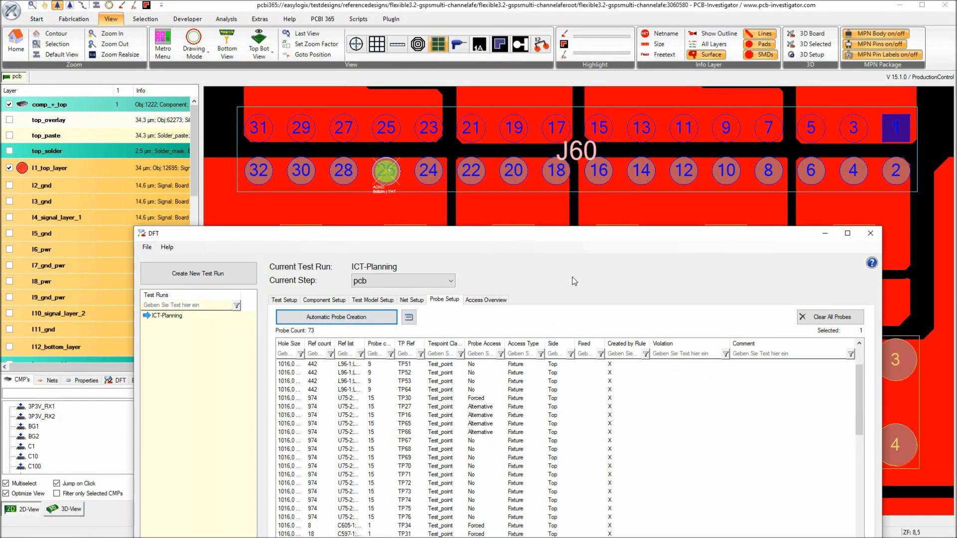
Review the Access Overview and locate test point TP5 from the TPs without access on the board.
drag(567, 236, 569, 228)
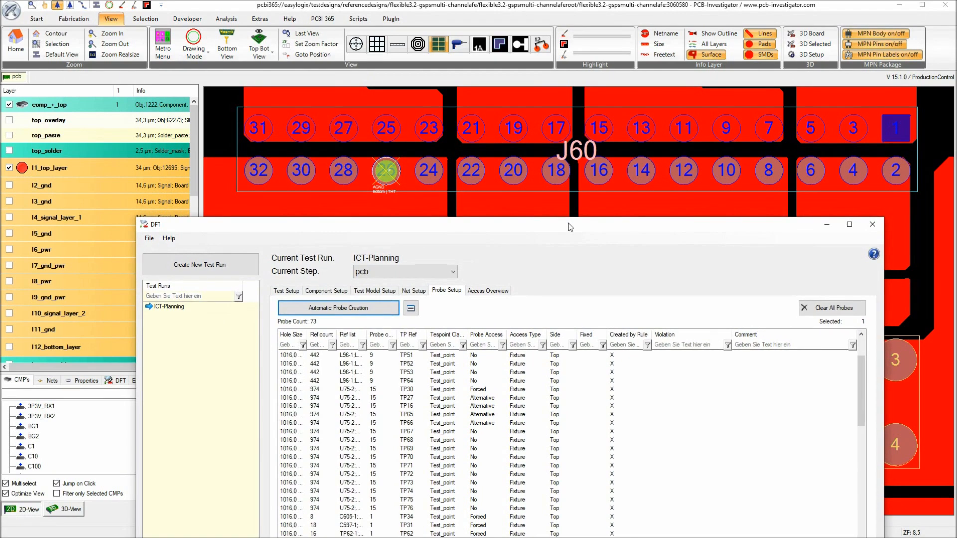
drag(570, 227, 570, 108)
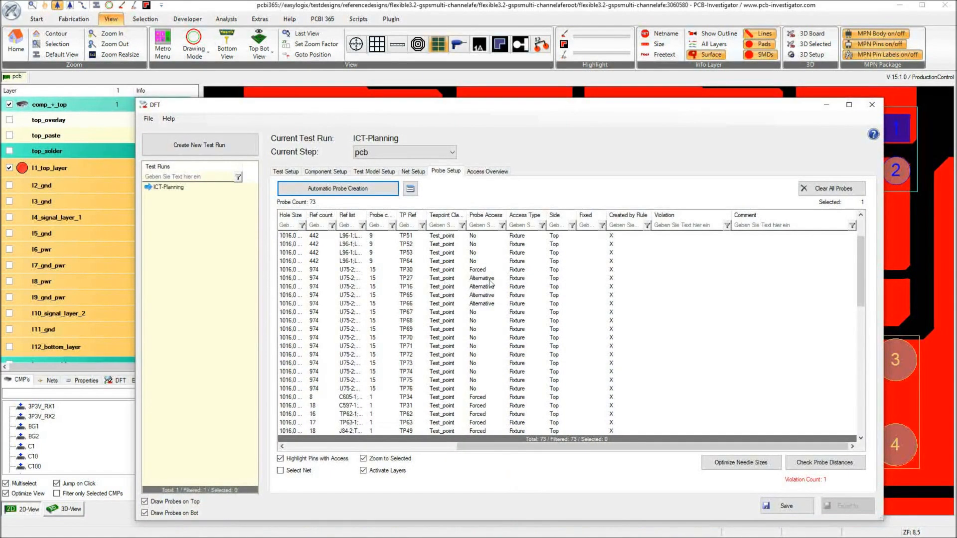
click(488, 172)
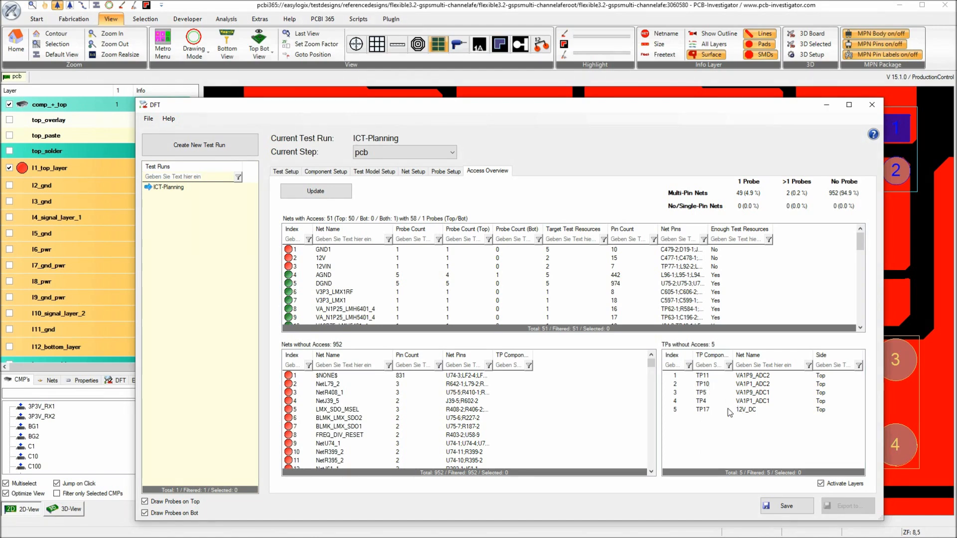
click(703, 393)
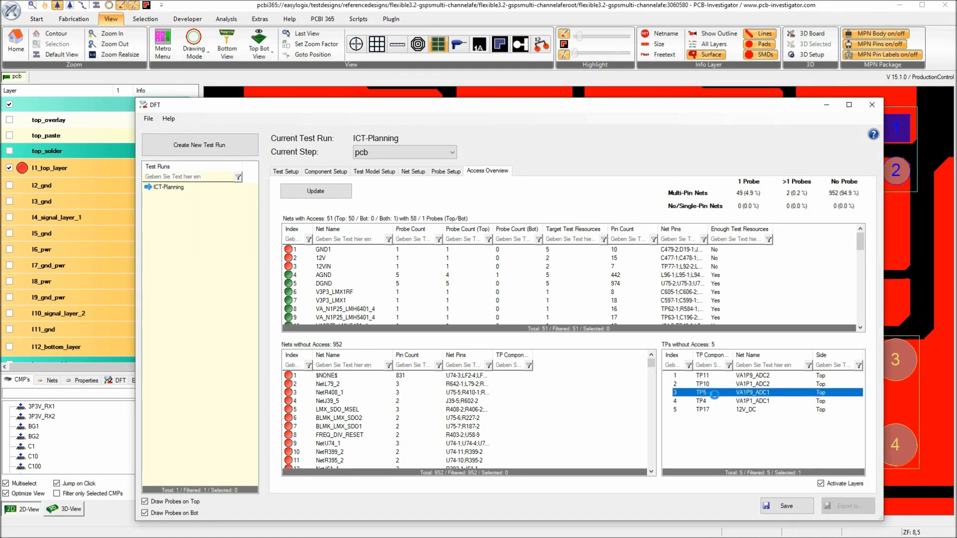
drag(642, 109, 707, 439)
click(45, 253)
click(43, 281)
click(33, 349)
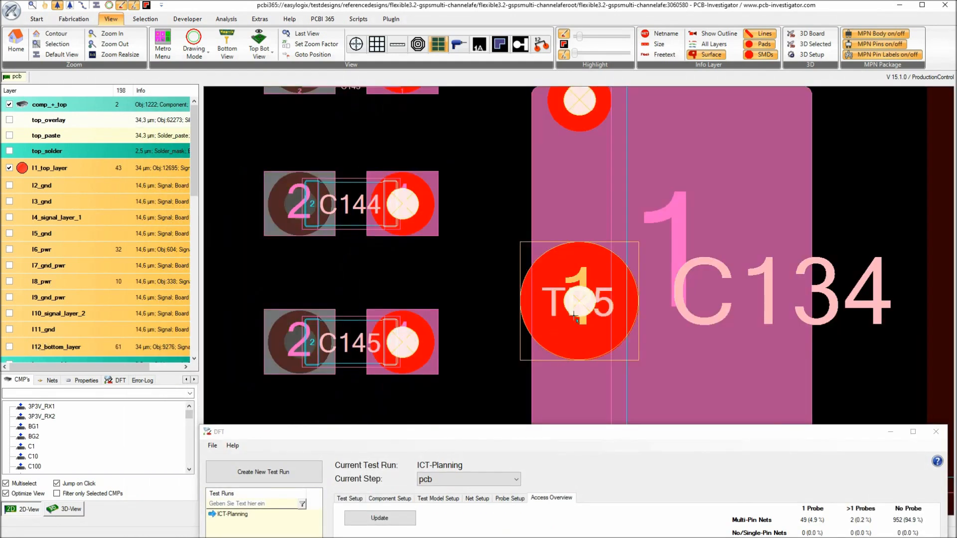
Filter the Probes Creation Log by designator tp5 and read the full error text of its entry.
drag(640, 425, 580, 88)
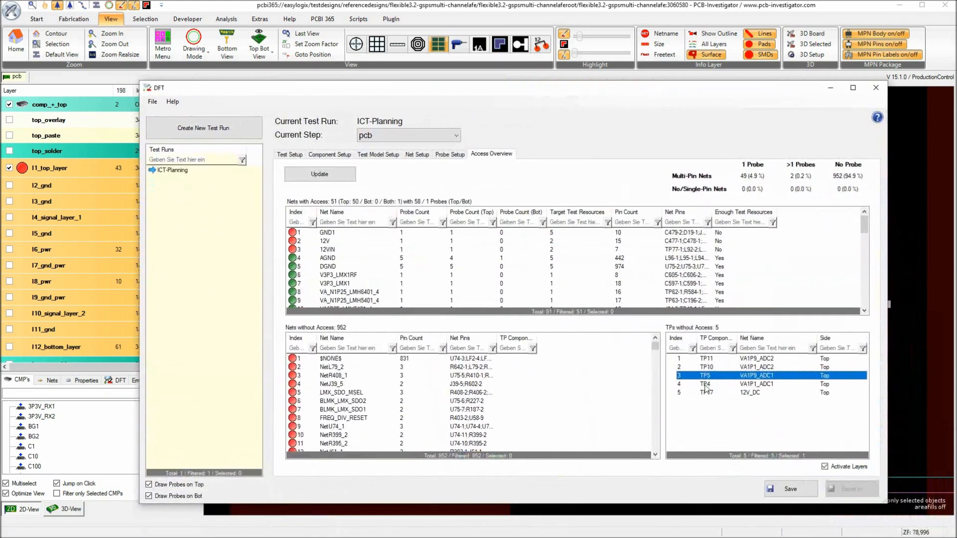
click(456, 156)
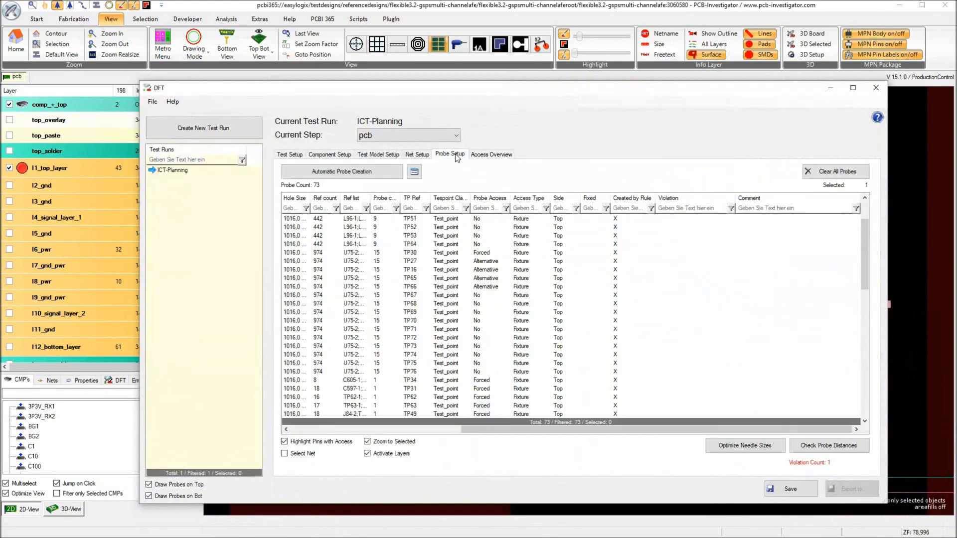
click(414, 172)
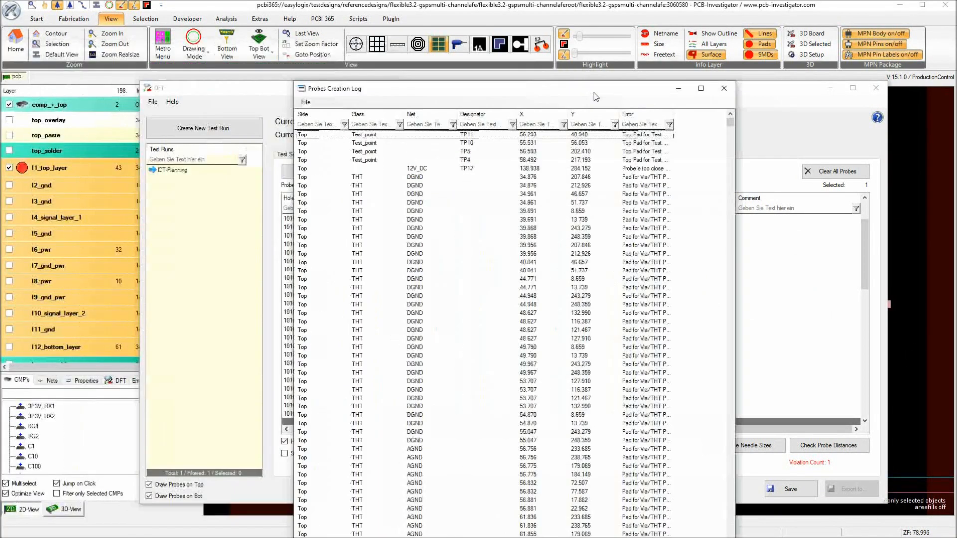
drag(594, 91, 569, 98)
click(455, 131)
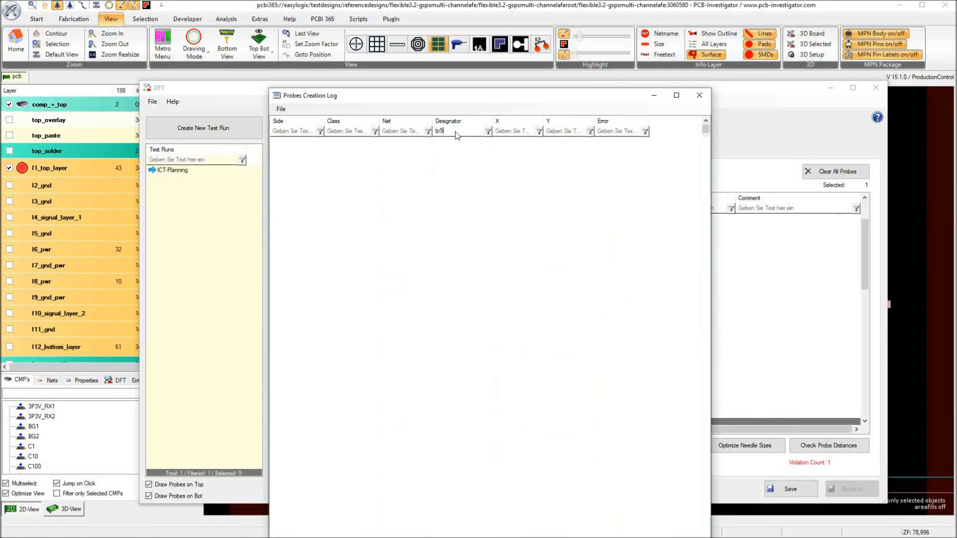
click(457, 143)
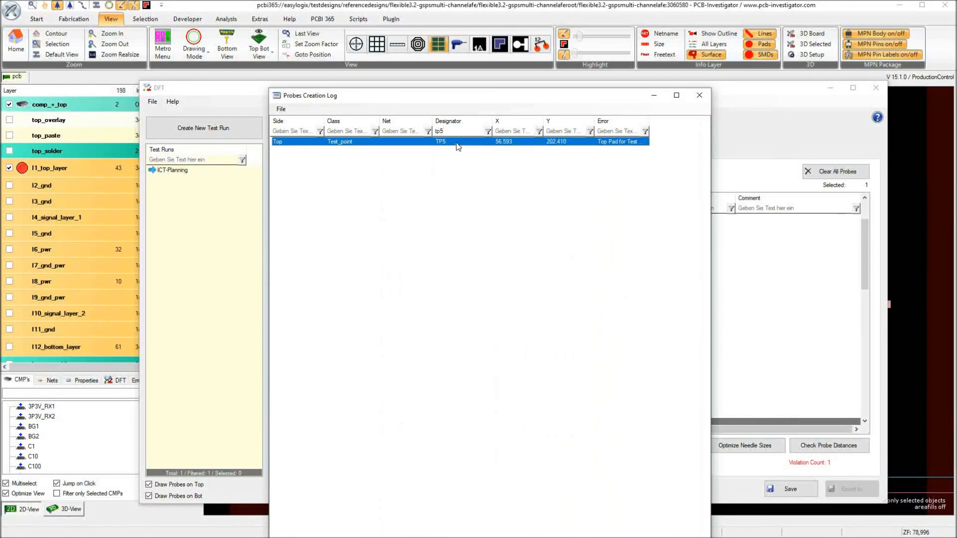
double_click(648, 131)
scroll(489, 141, right, 1)
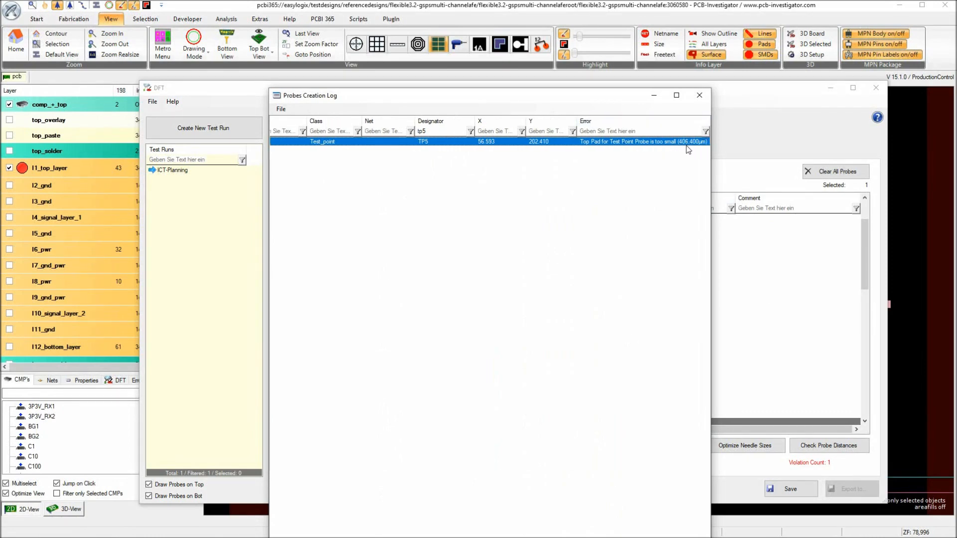
Turn off the selected-objects-only display around TP5 and hide the drill and comp_+_bot layers.
click(699, 95)
drag(649, 93, 674, 358)
mouse_move(585, 354)
mouse_down()
mouse_move(573, 366)
mouse_move(581, 367)
mouse_up()
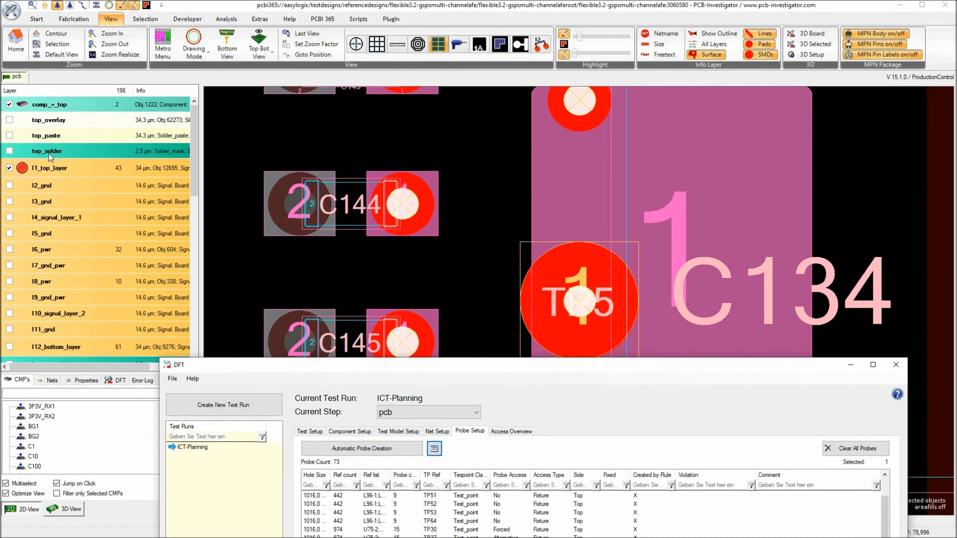
click(134, 6)
click(123, 6)
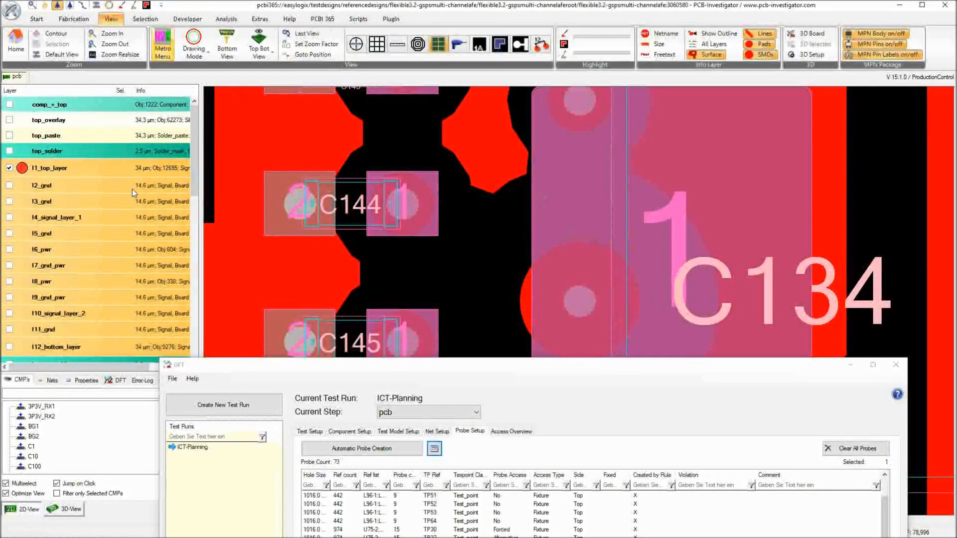
scroll(56, 289, down, 4)
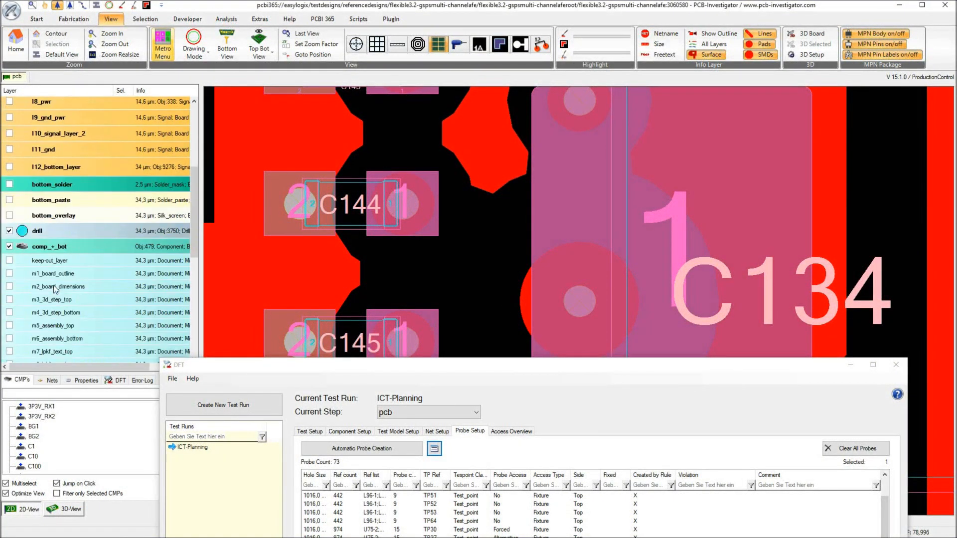
click(64, 248)
click(65, 234)
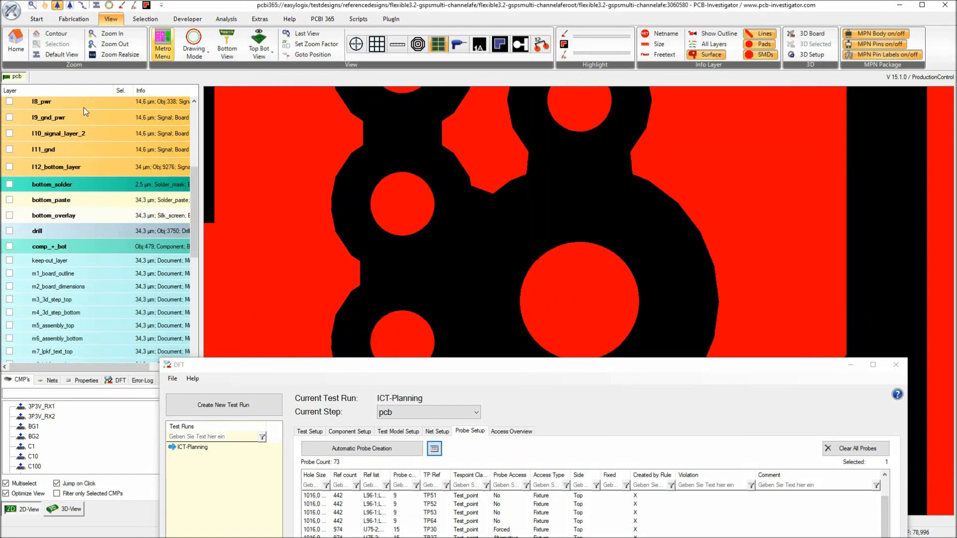
Hide the comp_+_top layer and examine the TP5 pad on l1_top_layer in outline view and with the drill layer shown.
scroll(82, 115, up, 4)
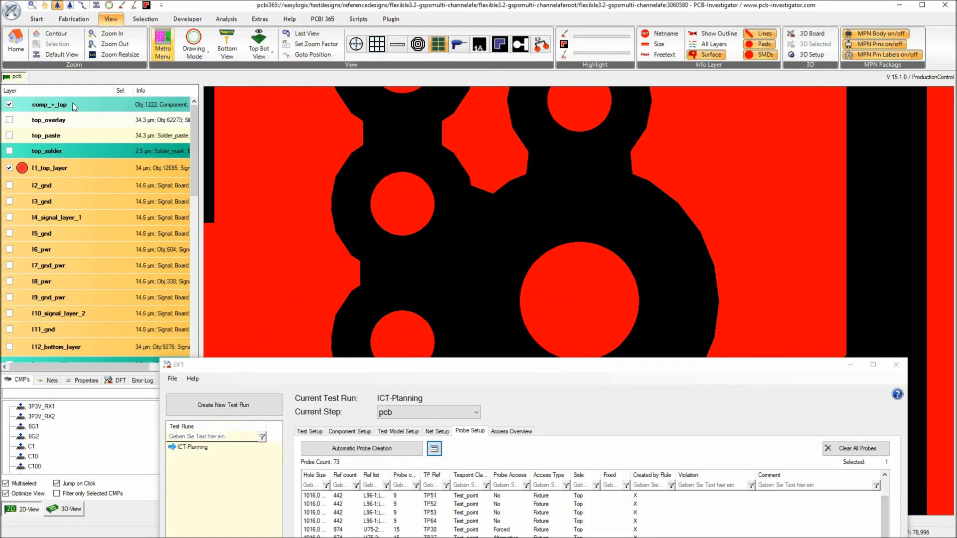
click(73, 105)
click(110, 106)
key(o)
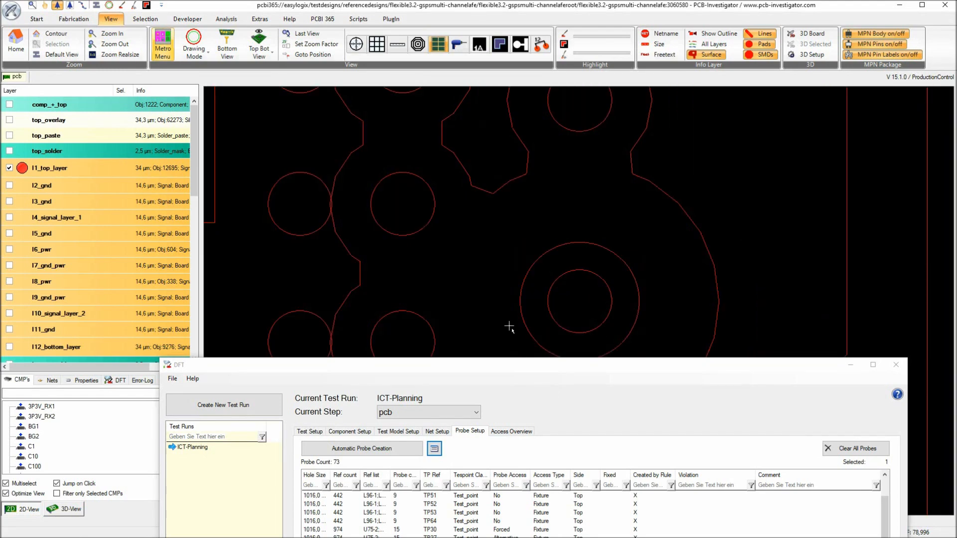
scroll(70, 328, down, 3)
click(50, 291)
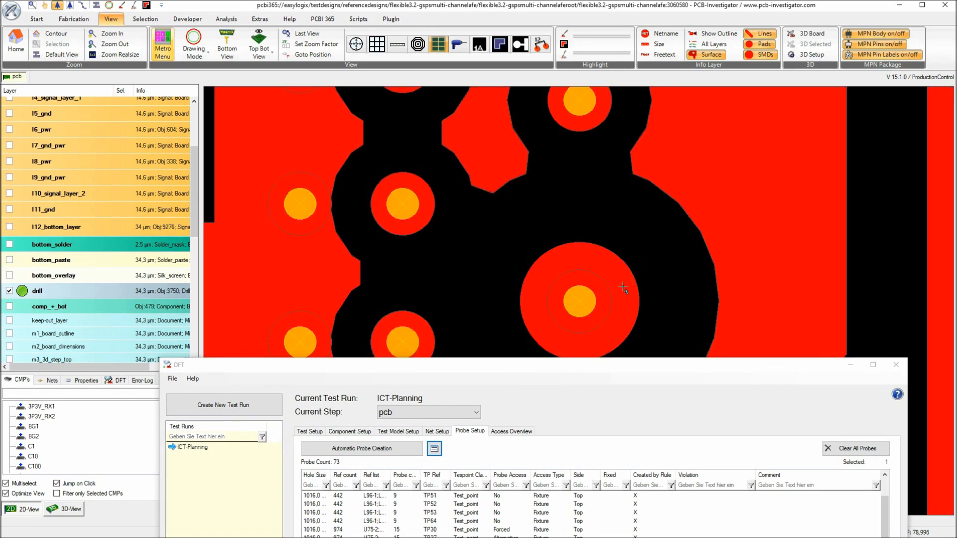
Open the net details of TP5 from the TPs without access and add its pin 1 as a probe.
drag(545, 368, 512, 91)
click(479, 154)
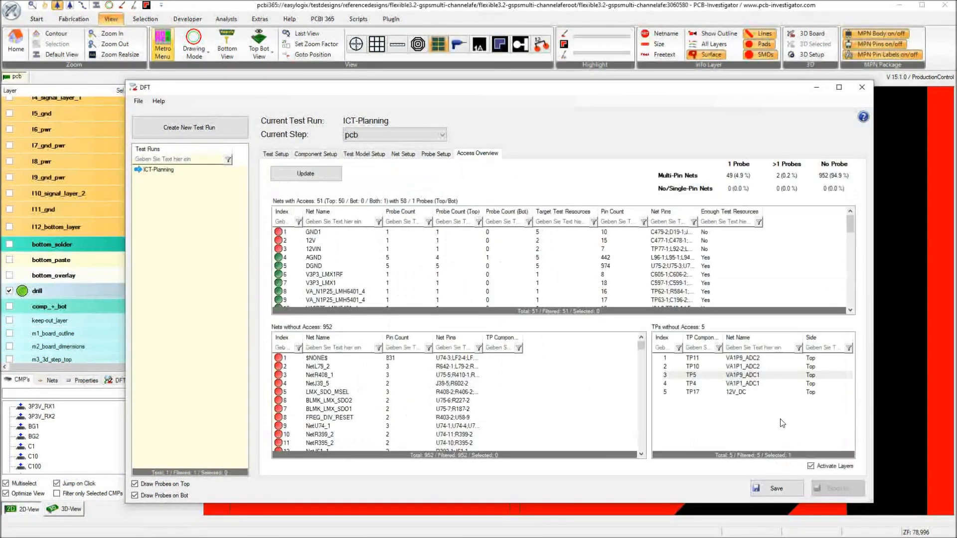
click(704, 374)
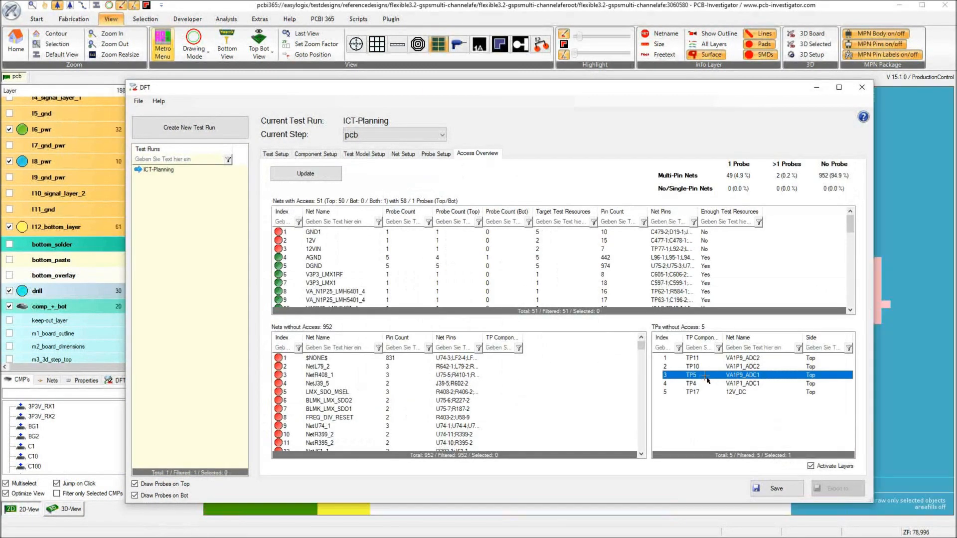
right_click(707, 378)
click(732, 392)
drag(7, 65, 444, 168)
click(399, 314)
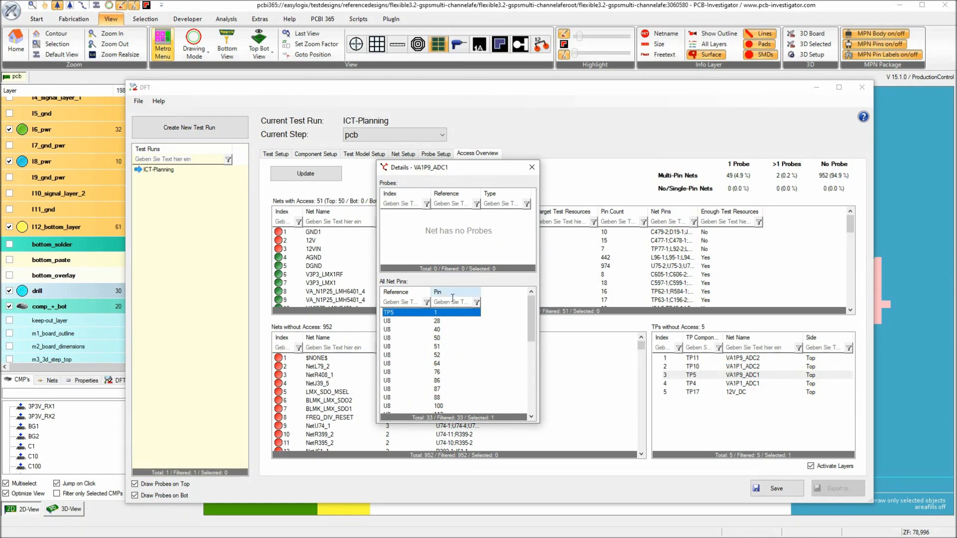
right_click(408, 313)
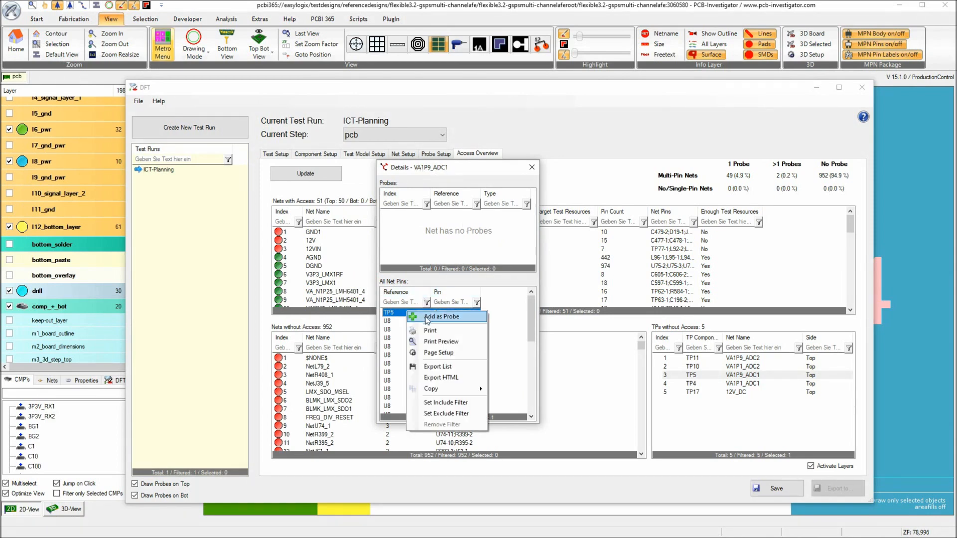
click(428, 318)
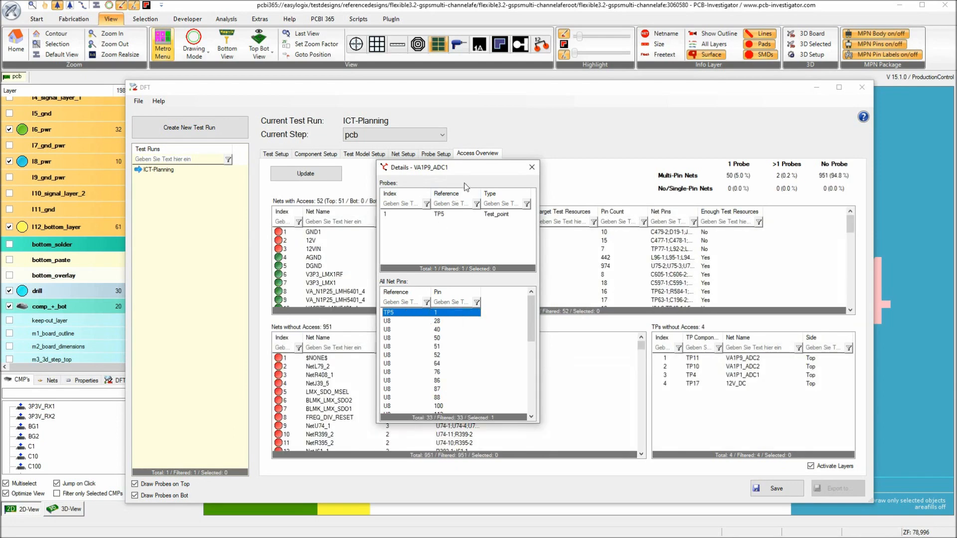
click(531, 167)
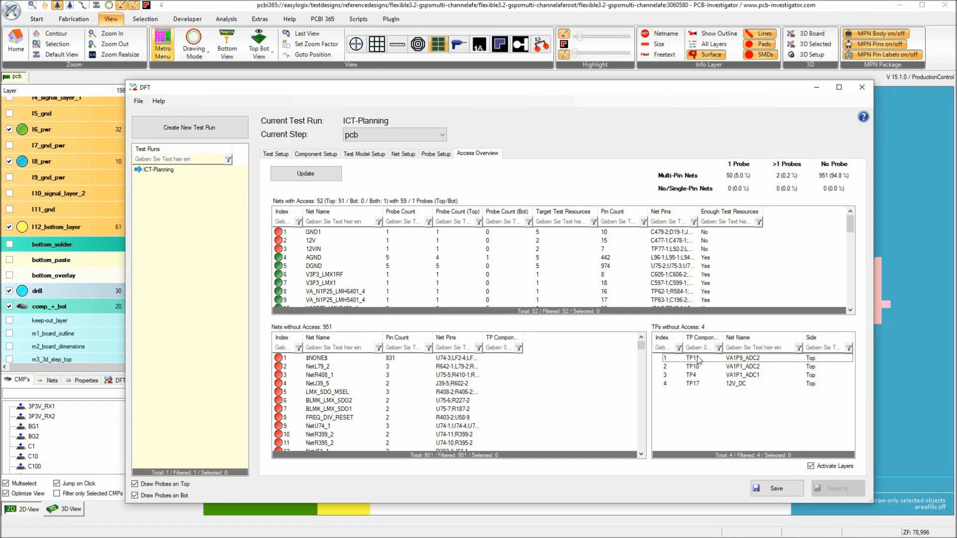
Sort the nets without access by descending pin count and examine net VA1P9_ADC2 on the board.
click(402, 339)
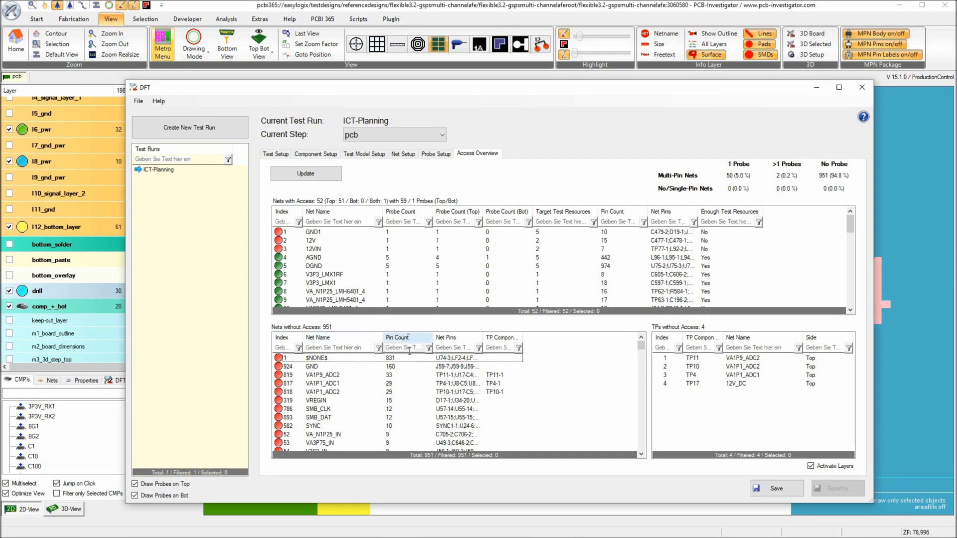
click(330, 376)
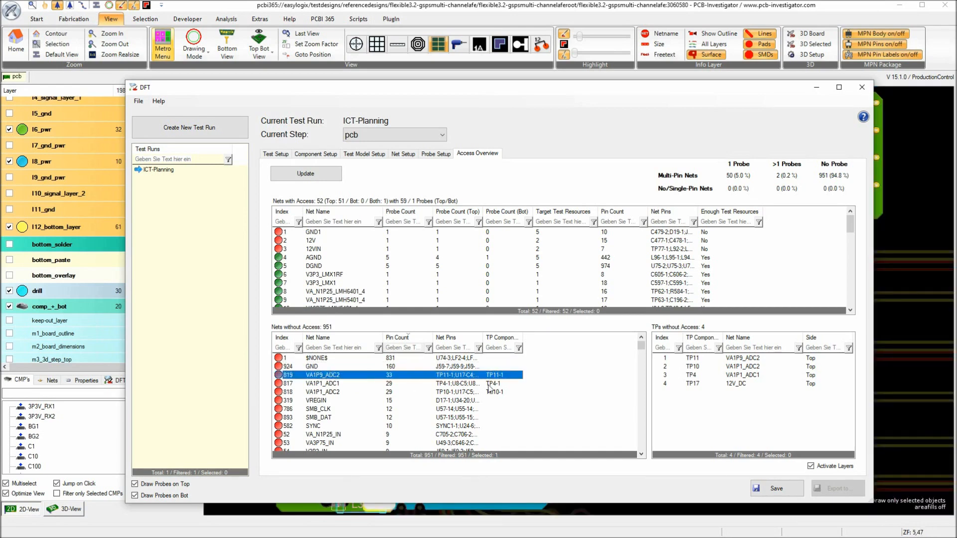
drag(489, 88, 518, 526)
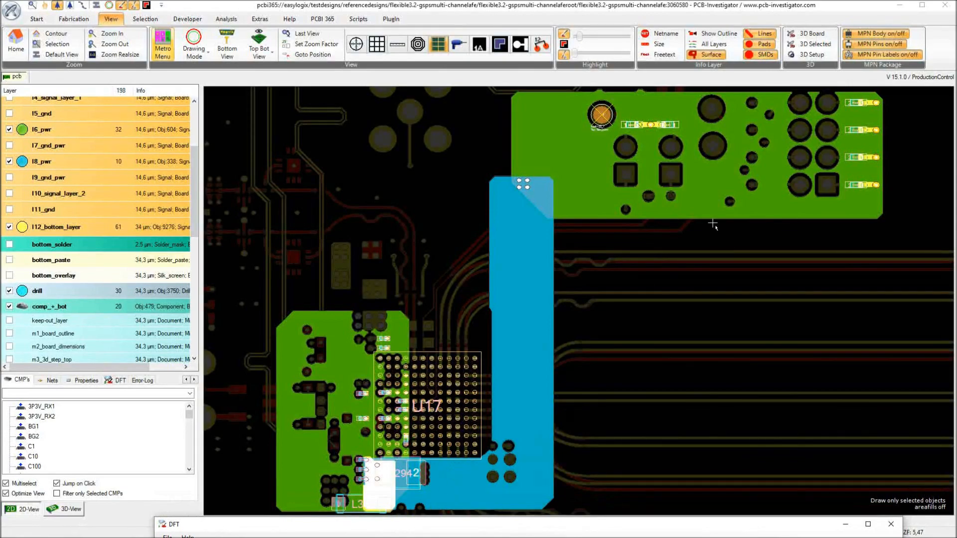
scroll(645, 125, up, 3)
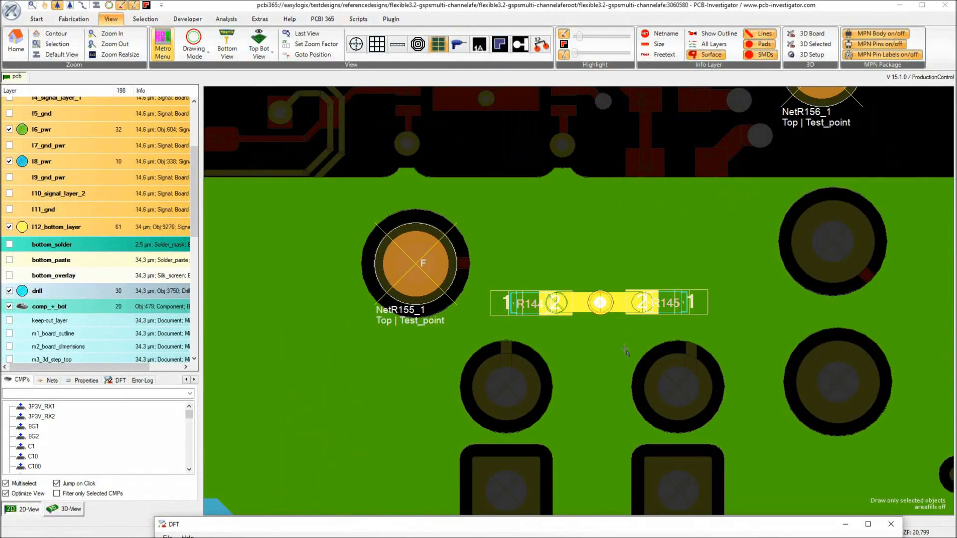
scroll(625, 351, down, 3)
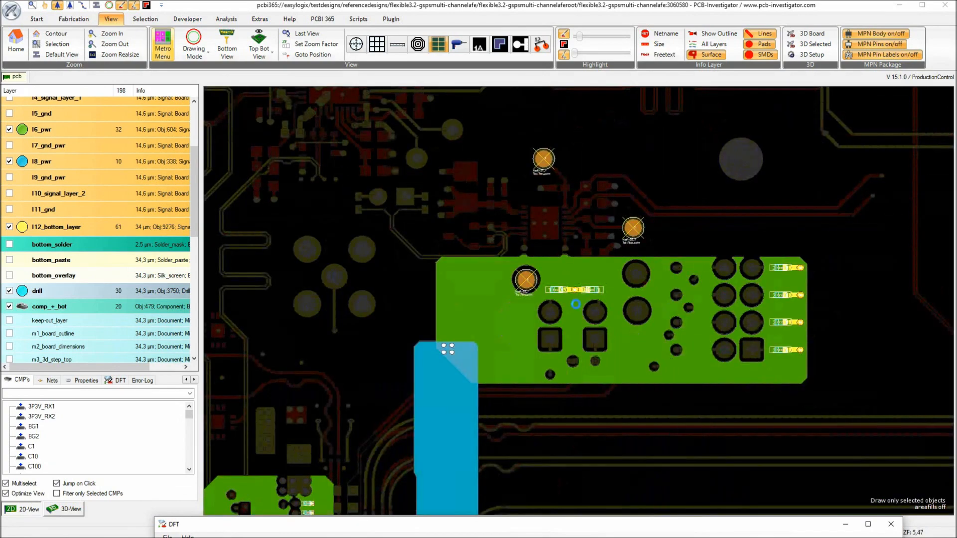
scroll(575, 304, down, 2)
scroll(561, 375, up, 4)
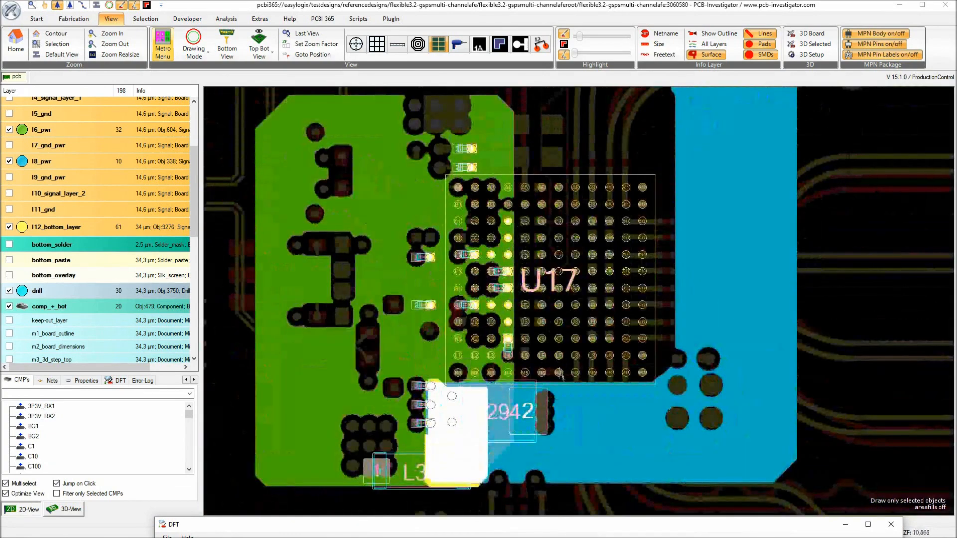
mouse_move(561, 374)
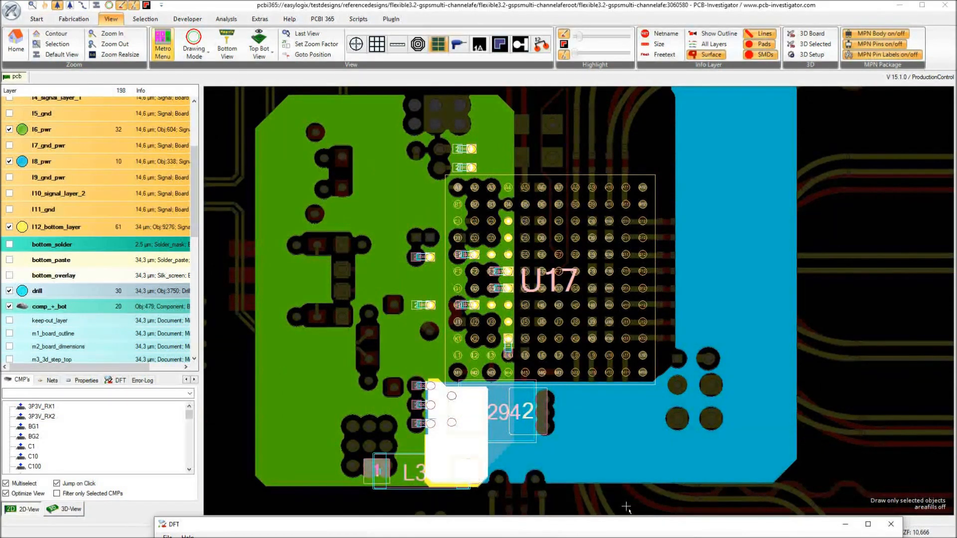
Open the net details of VA1P9_ADC2 from the nets without access and add pin 1 of TP11 as a probe.
scroll(666, 412, down, 3)
scroll(618, 209, up, 2)
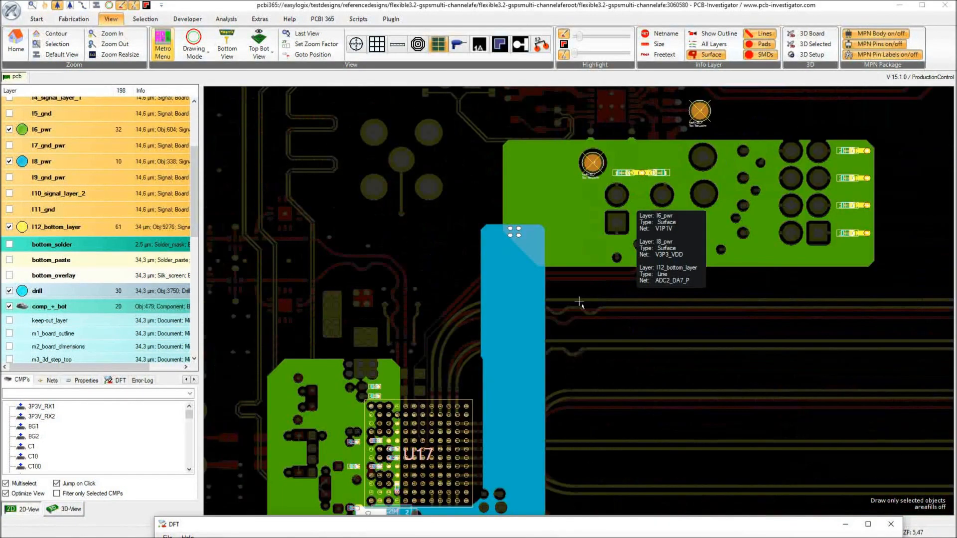
drag(538, 528, 533, 104)
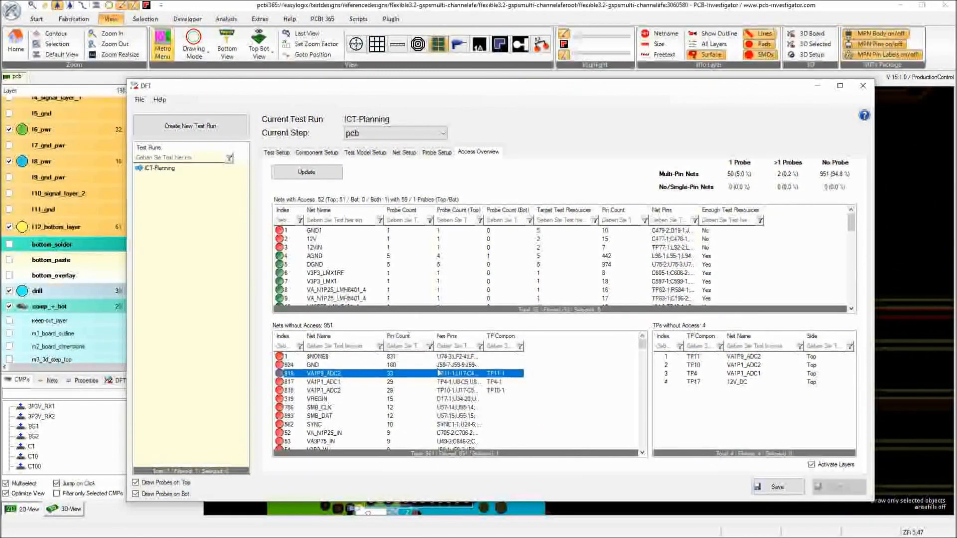
right_click(498, 377)
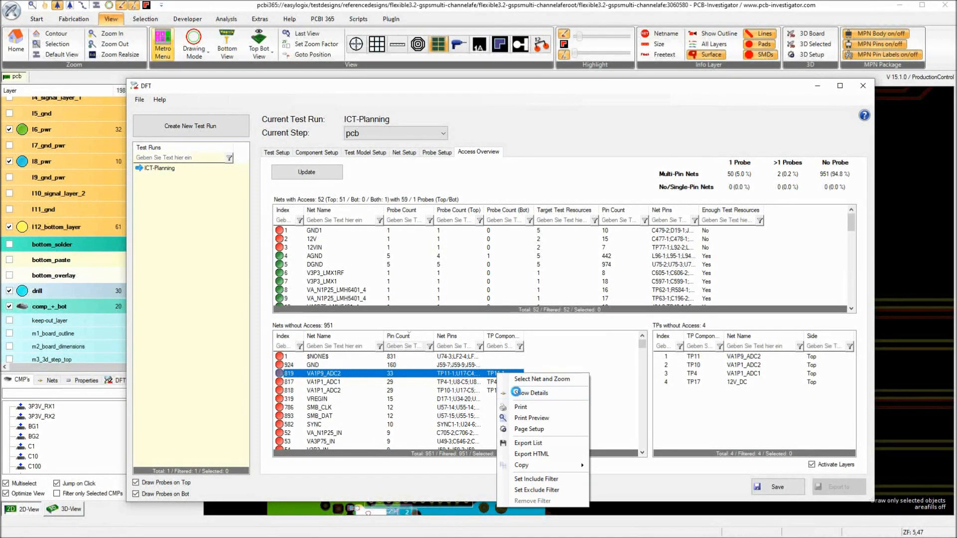
click(516, 392)
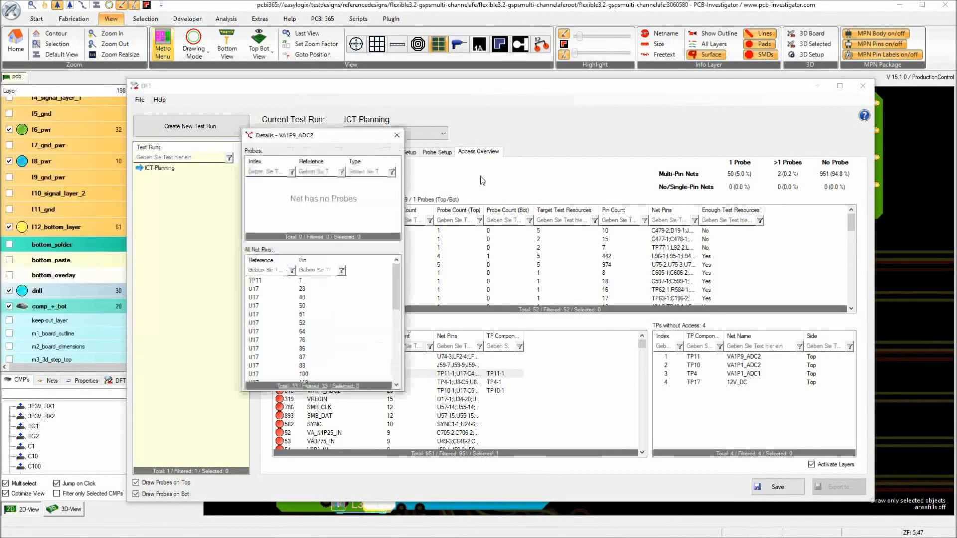
right_click(550, 339)
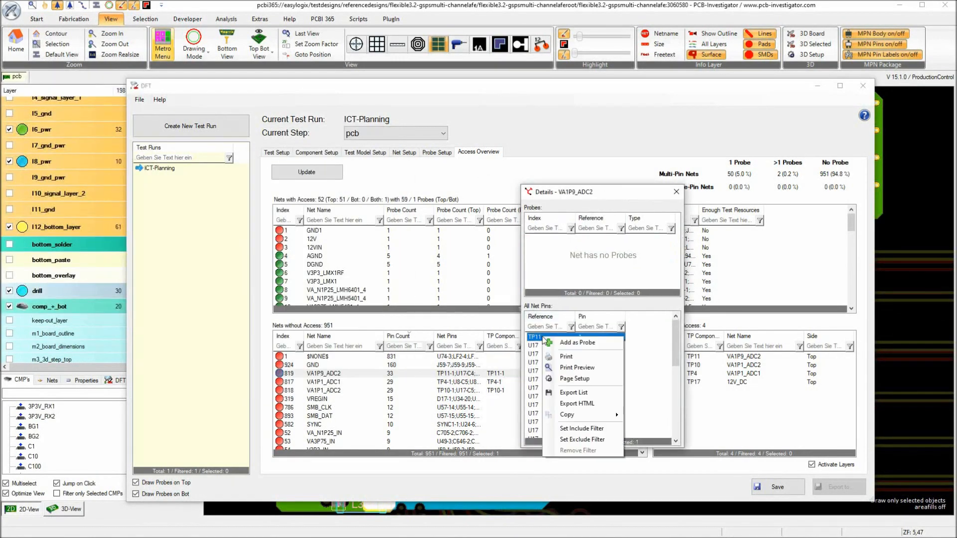
click(578, 343)
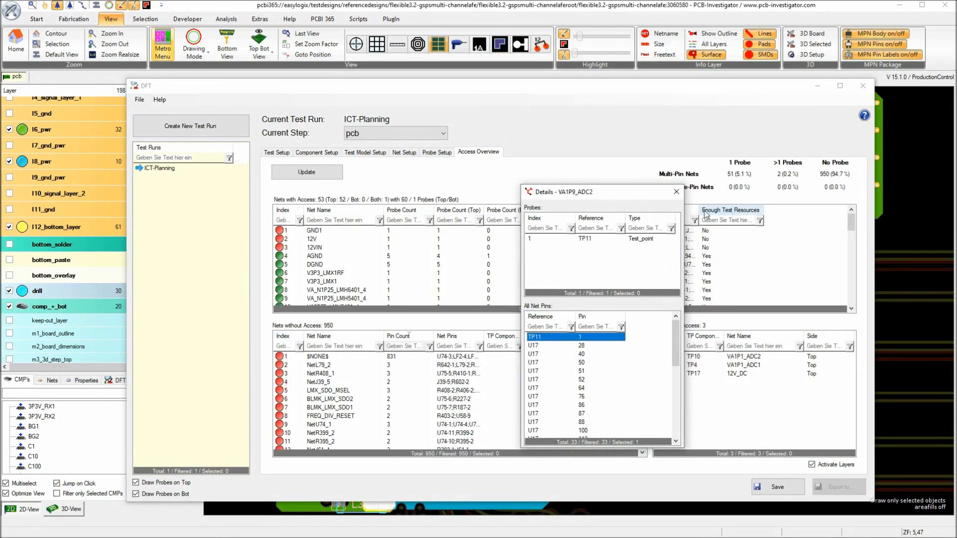
click(676, 193)
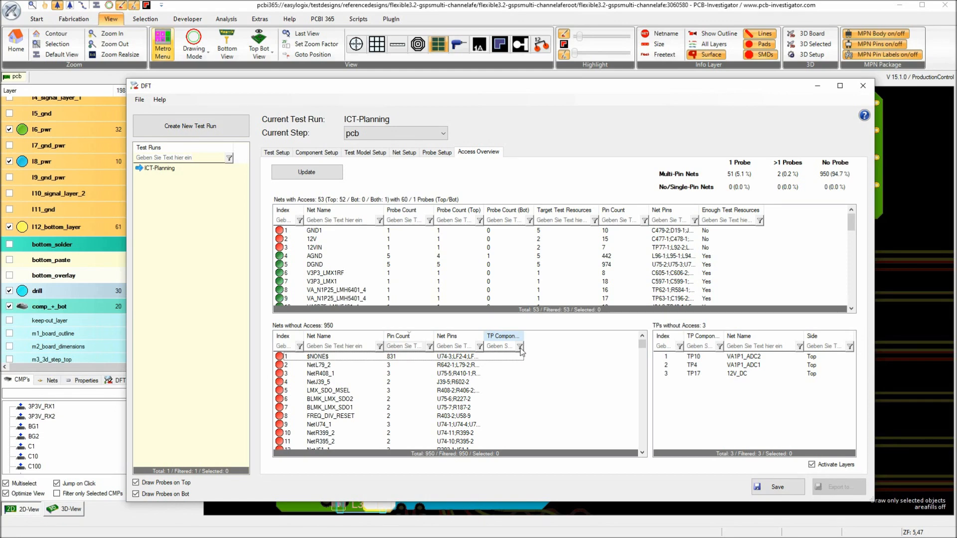
Open the probe setup and hide all layers so that only the probes remain on the full board view.
click(441, 152)
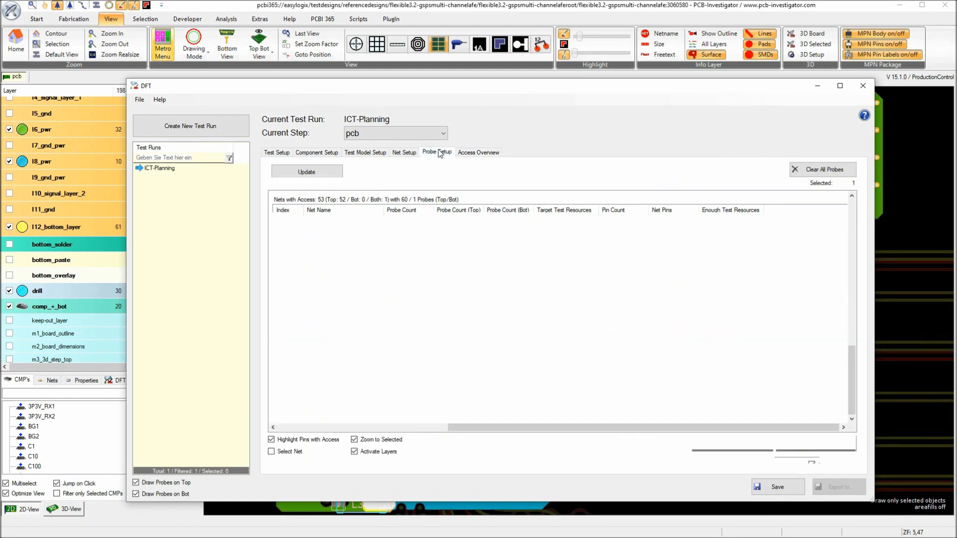
mouse_move(455, 91)
mouse_down()
mouse_move(504, 90)
mouse_move(510, 448)
mouse_up()
right_drag(588, 247, 623, 317)
right_click(52, 215)
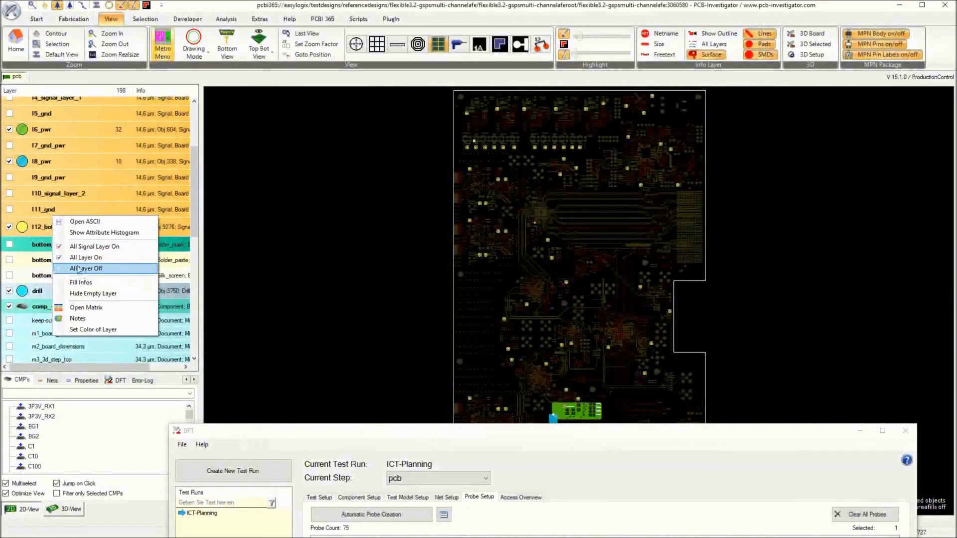
click(82, 271)
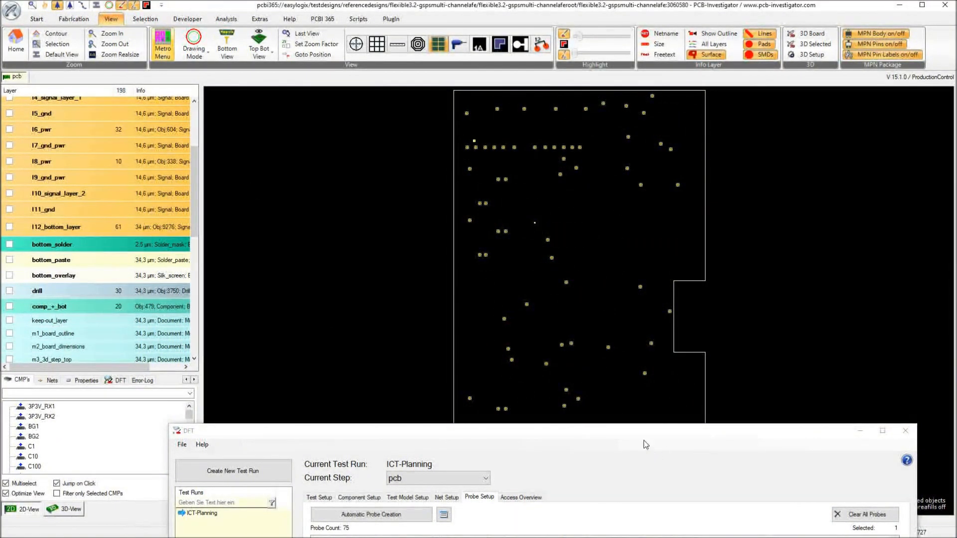
Review the probe list, widening the Ref count, Ref list and Hole Size columns to read their values.
drag(643, 431, 588, 62)
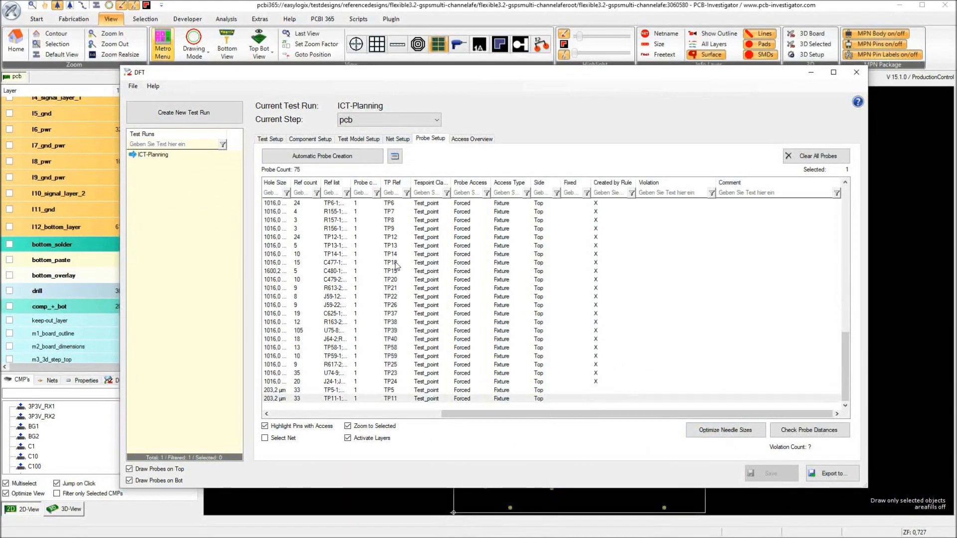
scroll(399, 267, up, 15)
drag(322, 182, 356, 182)
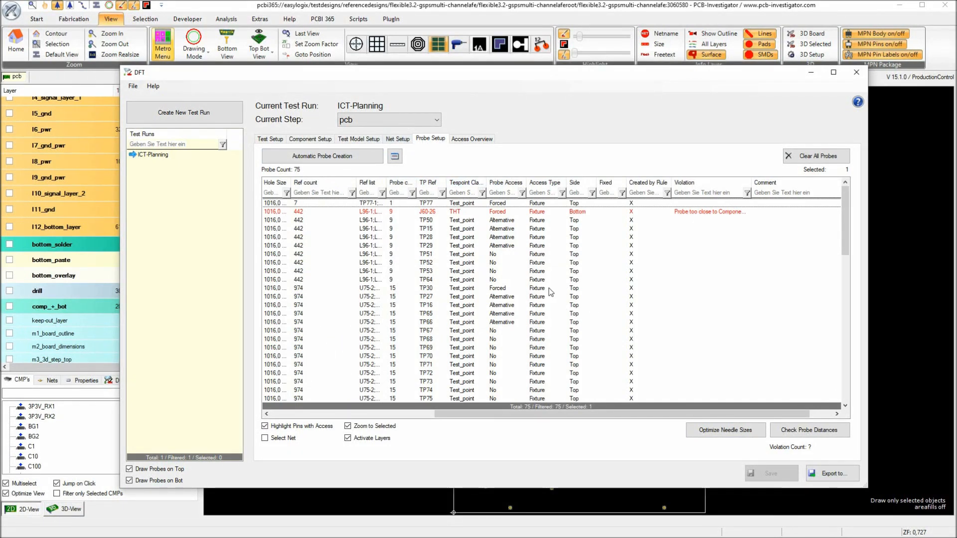
drag(386, 182, 409, 182)
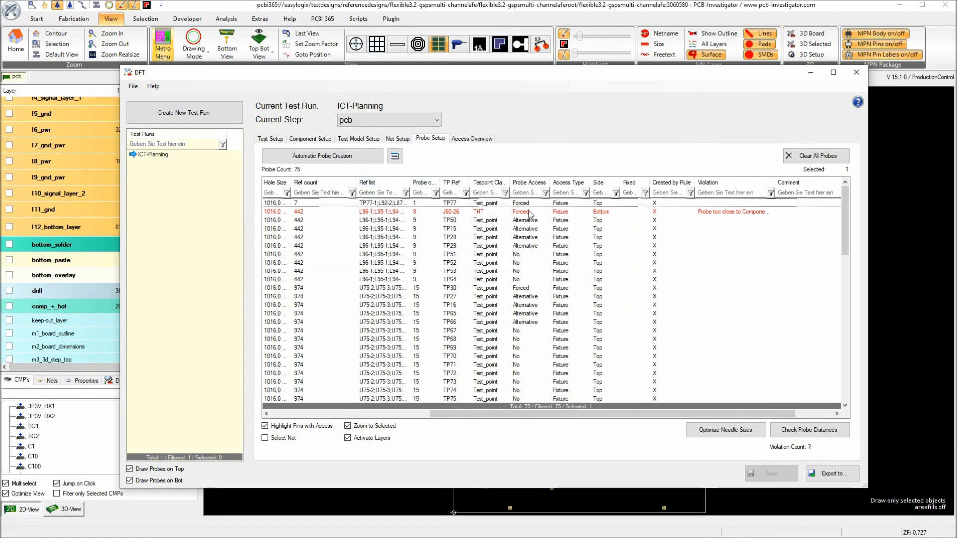
scroll(529, 212, down, 10)
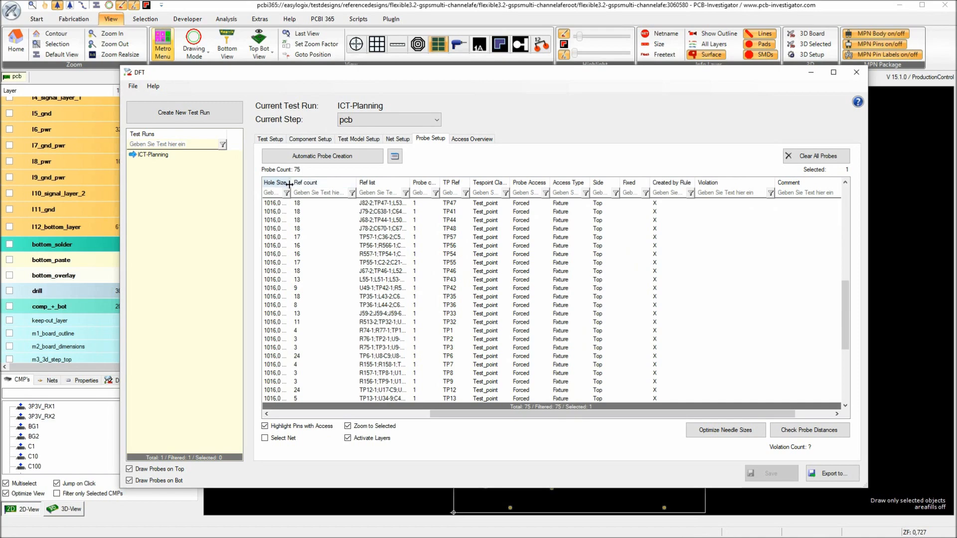
drag(292, 182, 343, 182)
drag(420, 413, 271, 413)
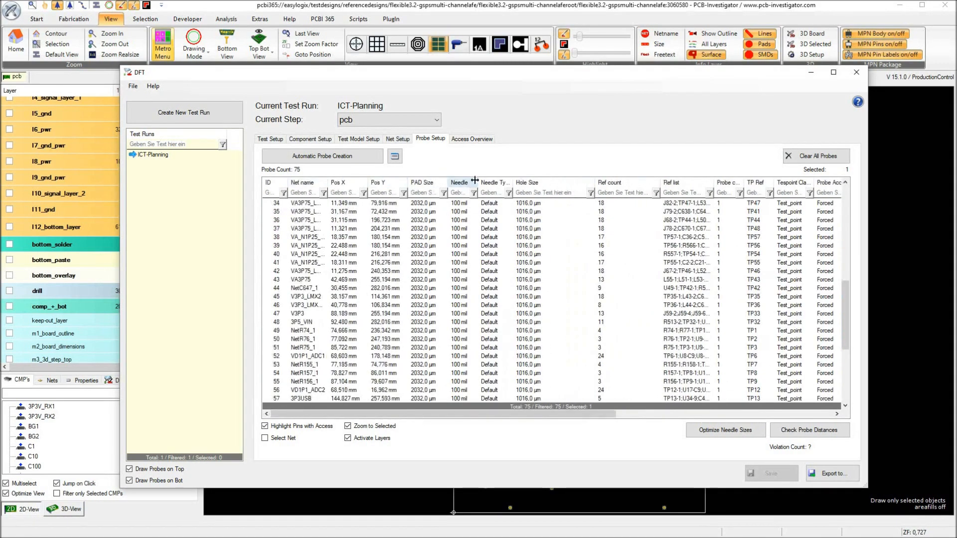
Sort the probes by needle, filter them to 50 mil and inspect the properties of the TP20 probe.
click(471, 185)
click(486, 185)
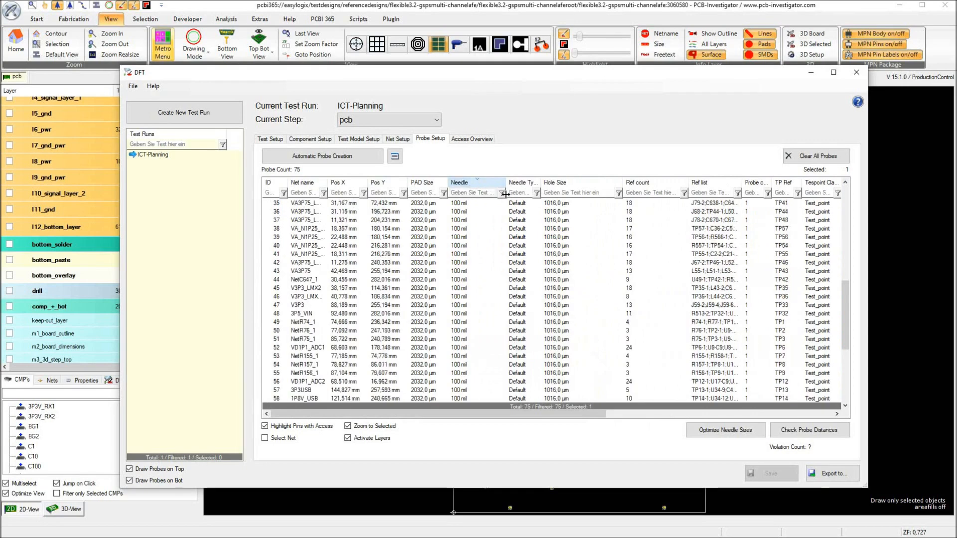
click(502, 193)
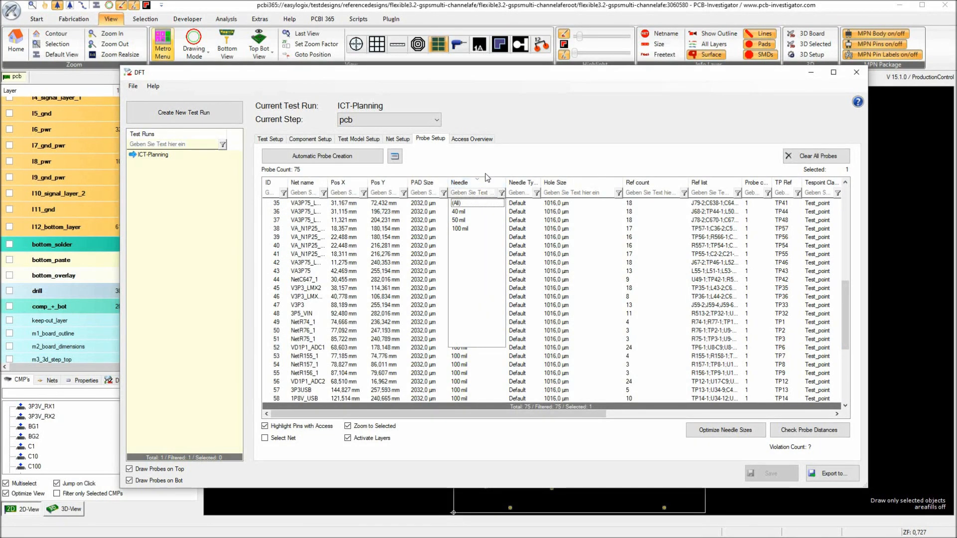
click(463, 227)
double_click(462, 205)
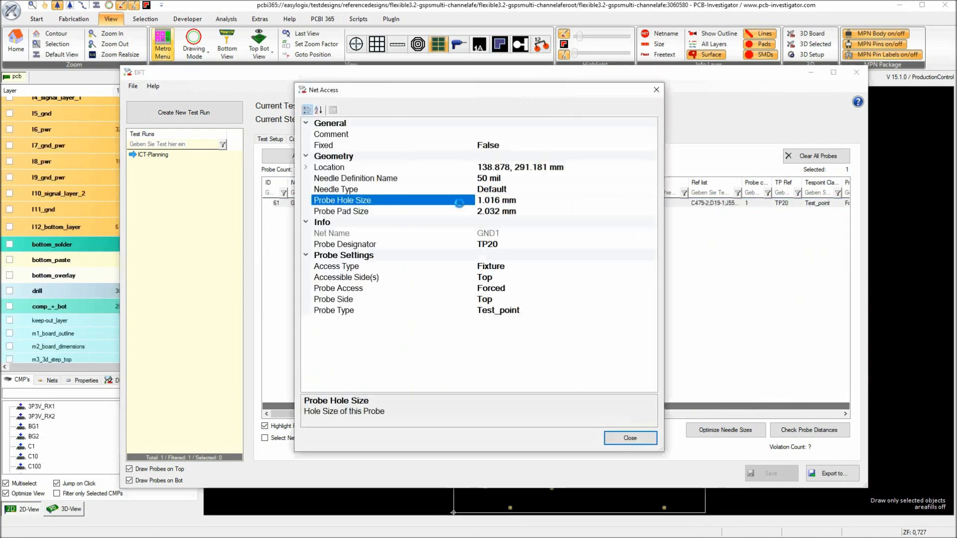
click(656, 90)
Hide l1_top_layer, turn off the selected-objects-only display and examine the top components around the TP20 probe.
drag(677, 75, 486, 324)
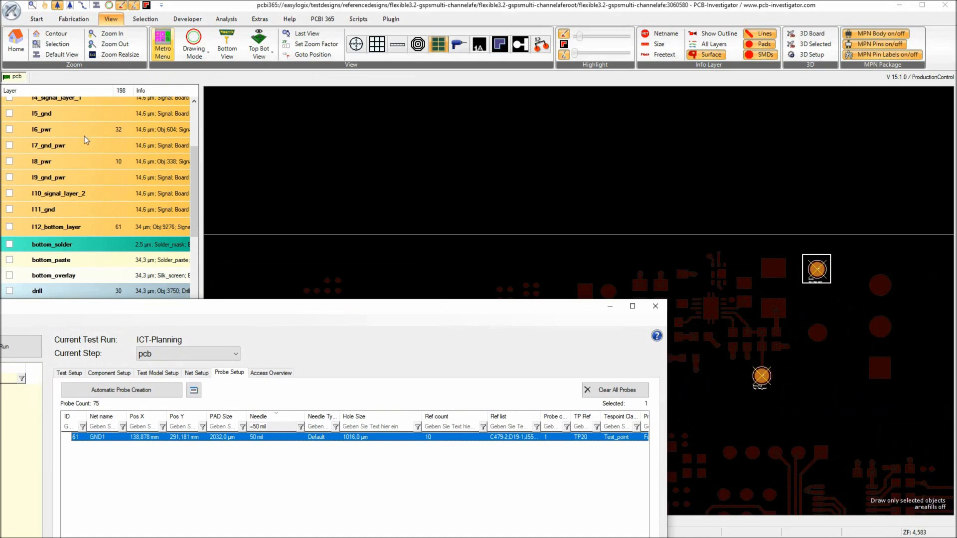
scroll(93, 164, up, 5)
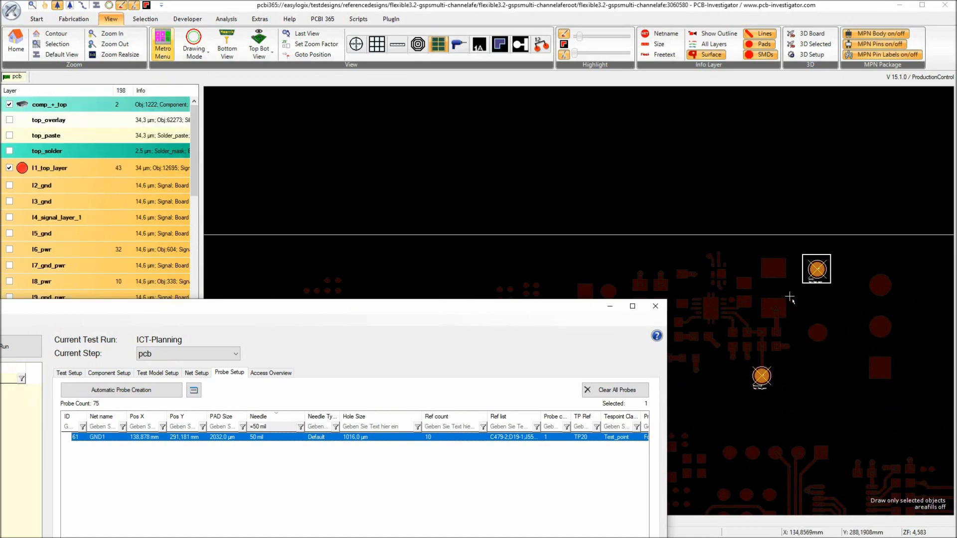
click(43, 173)
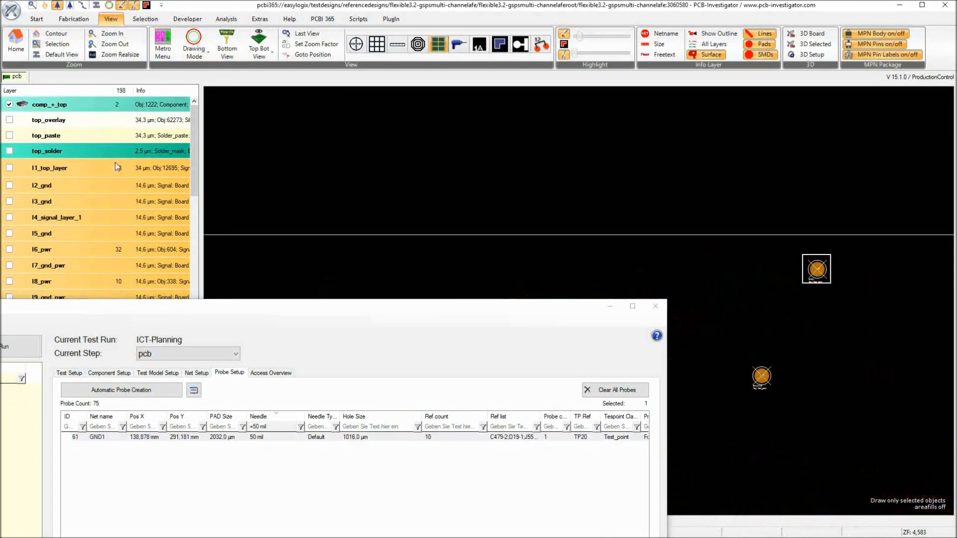
click(133, 5)
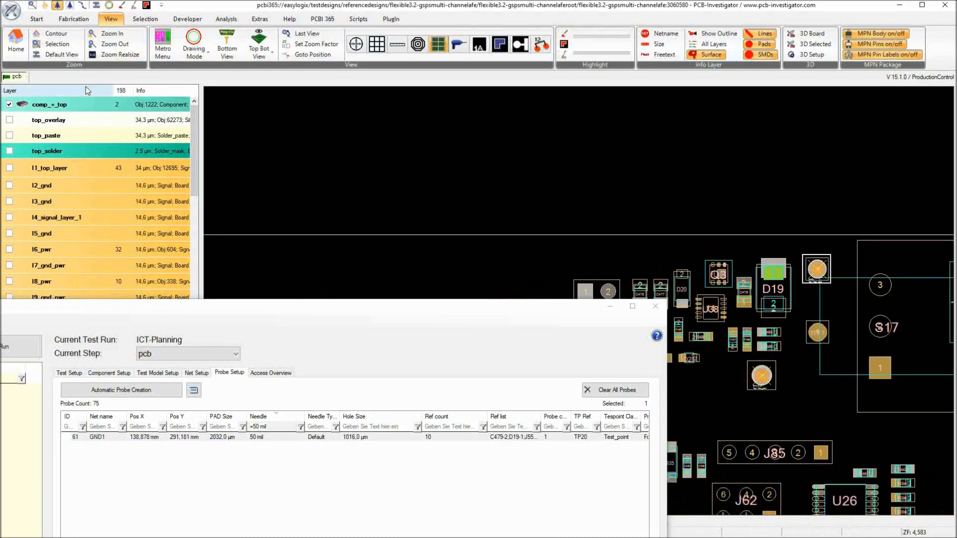
scroll(791, 260, up, 3)
scroll(804, 278, down, 3)
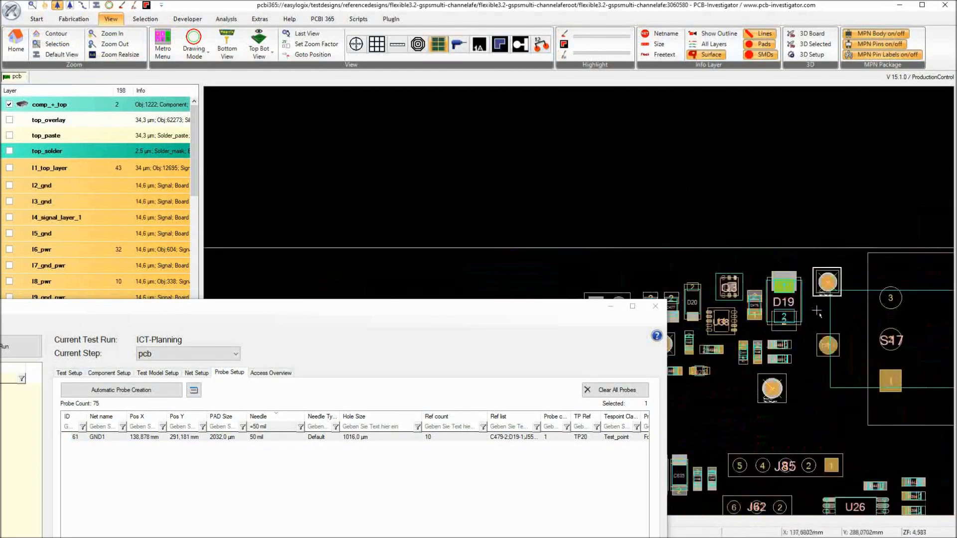
scroll(817, 313, up, 1)
scroll(823, 298, down, 1)
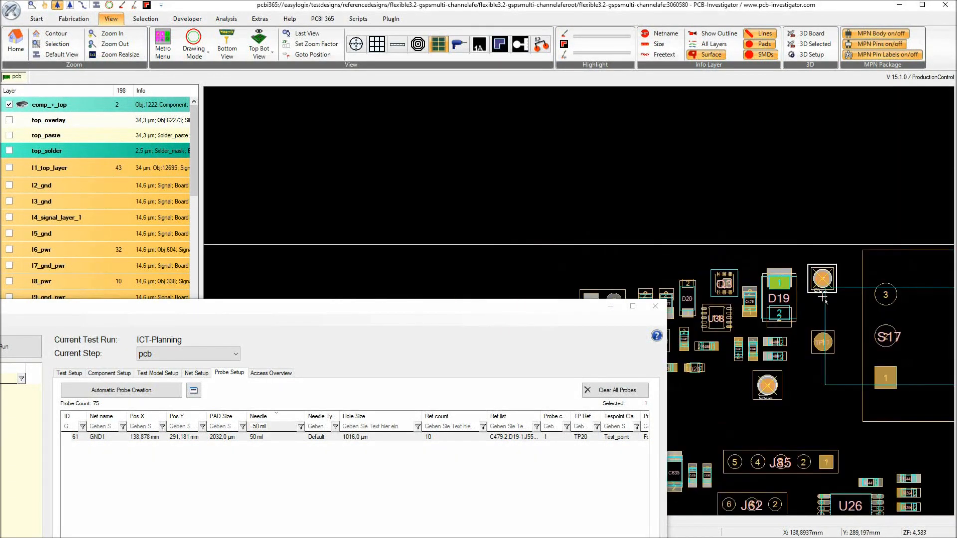
Clear the needle filter so all probes are listed again, and save the ICT-Planning test run.
drag(473, 312, 592, 98)
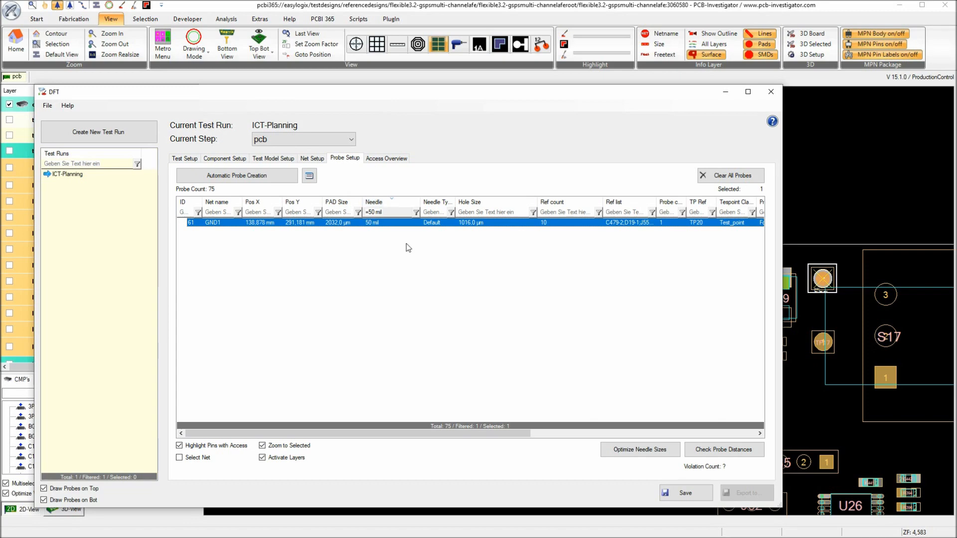
click(426, 283)
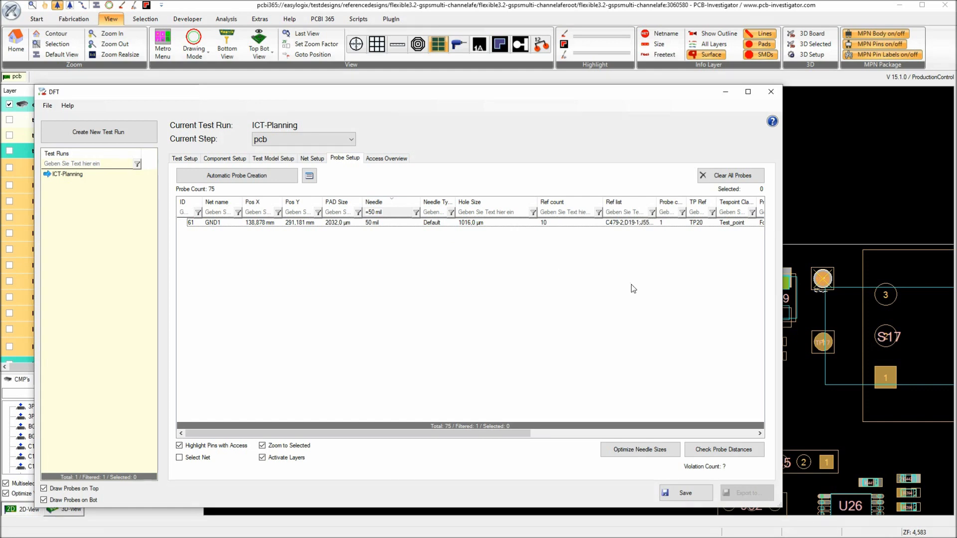
drag(540, 91, 662, 81)
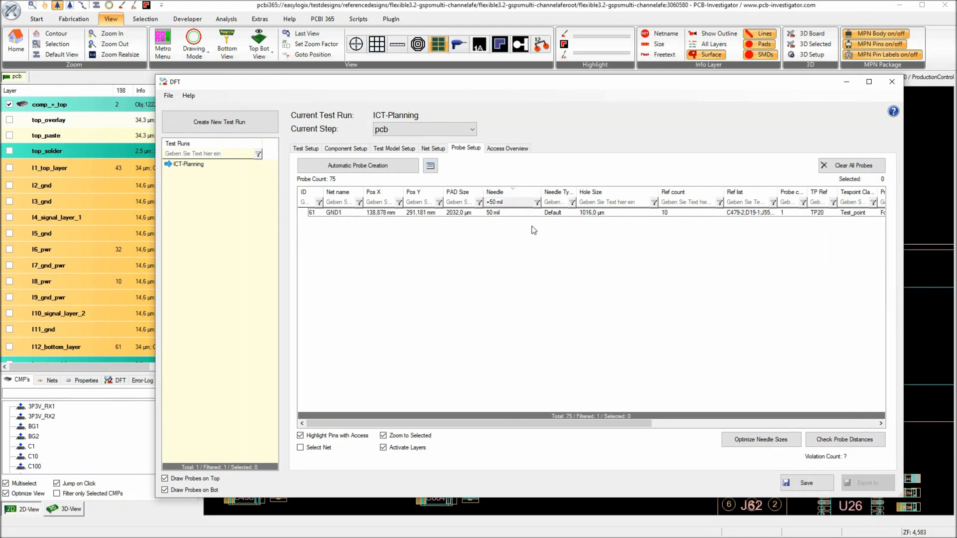
click(509, 202)
click(643, 289)
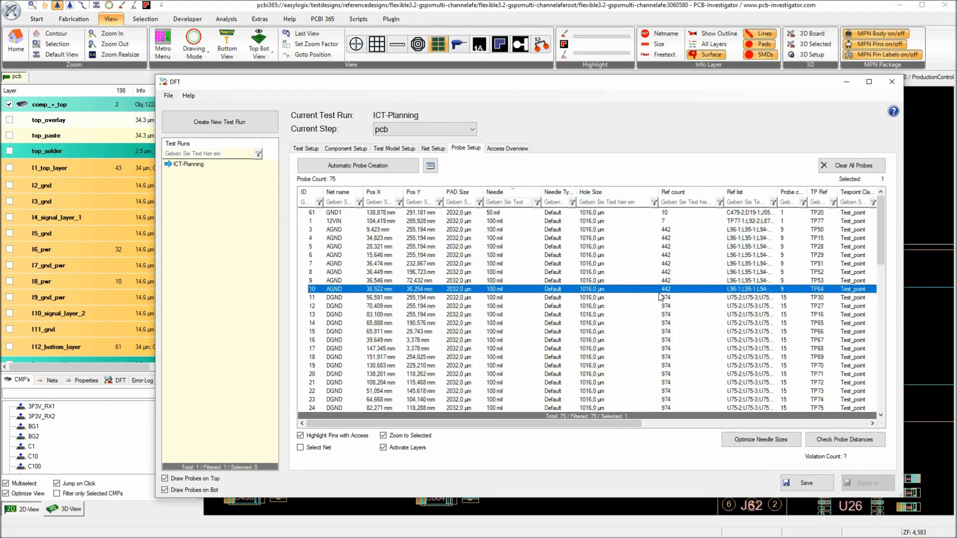
click(792, 481)
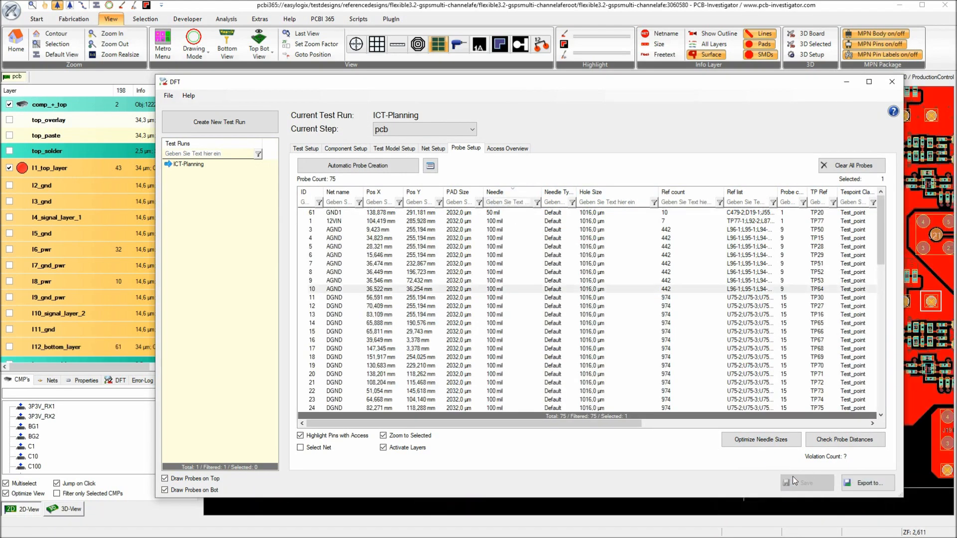
Open the Seica export settings for the probes and review the channel, default value and macro name options.
click(862, 484)
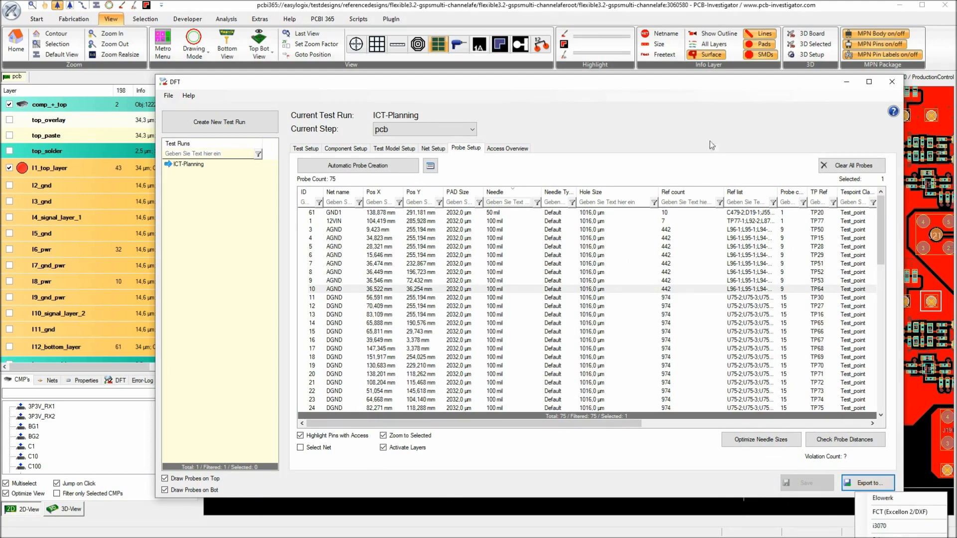
drag(707, 85, 478, 0)
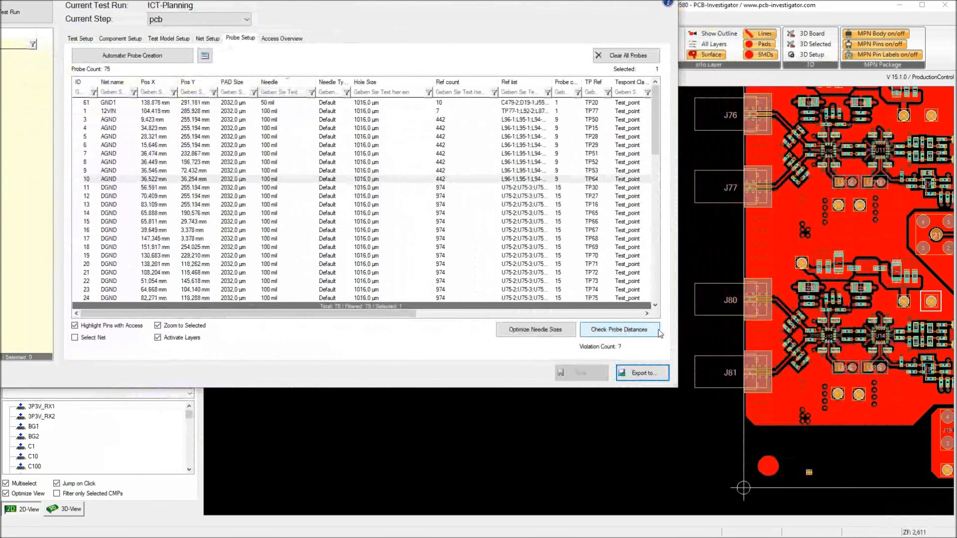
click(649, 374)
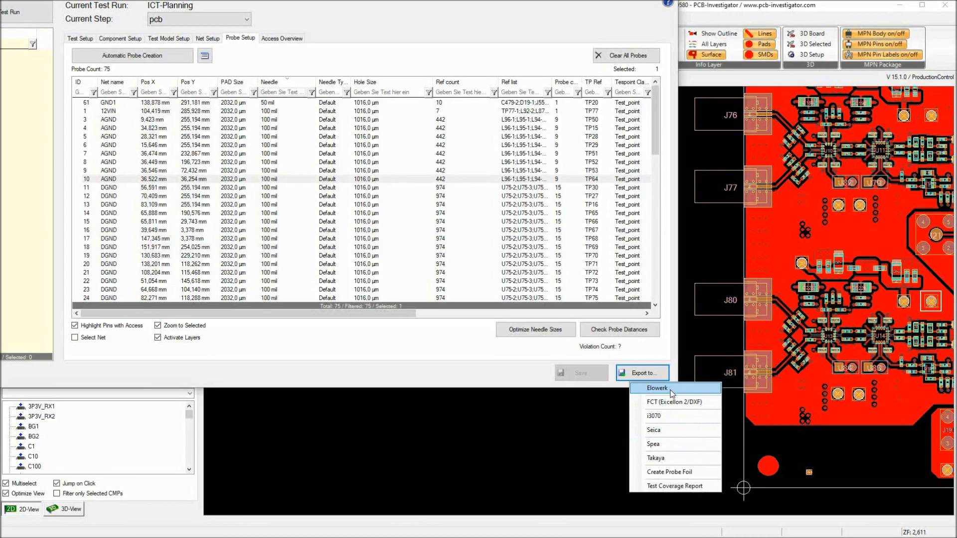
click(666, 430)
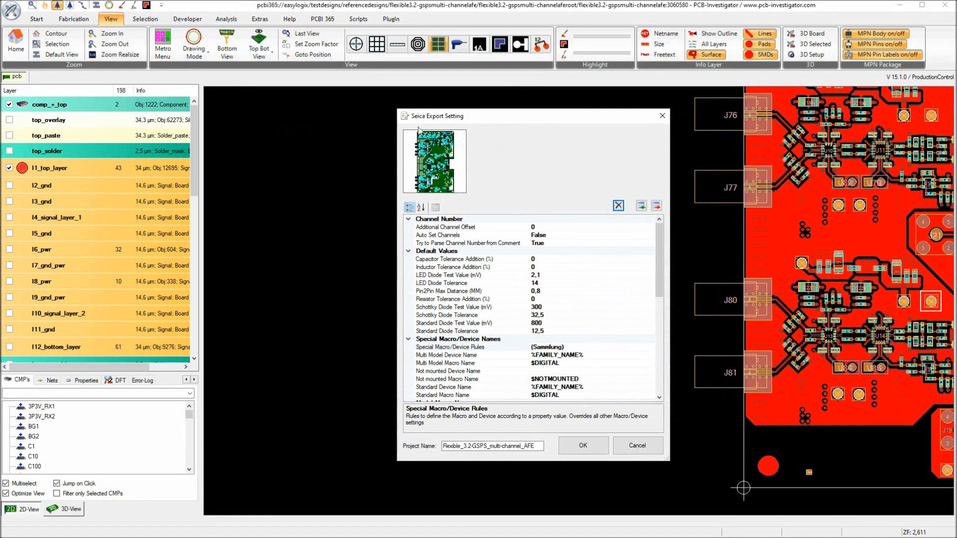
scroll(581, 306, down, 12)
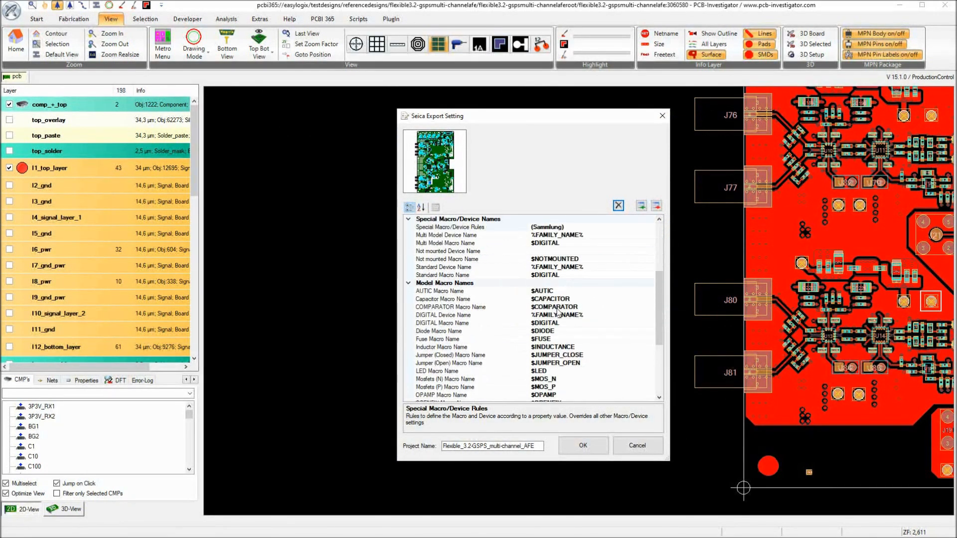
scroll(595, 327, up, 12)
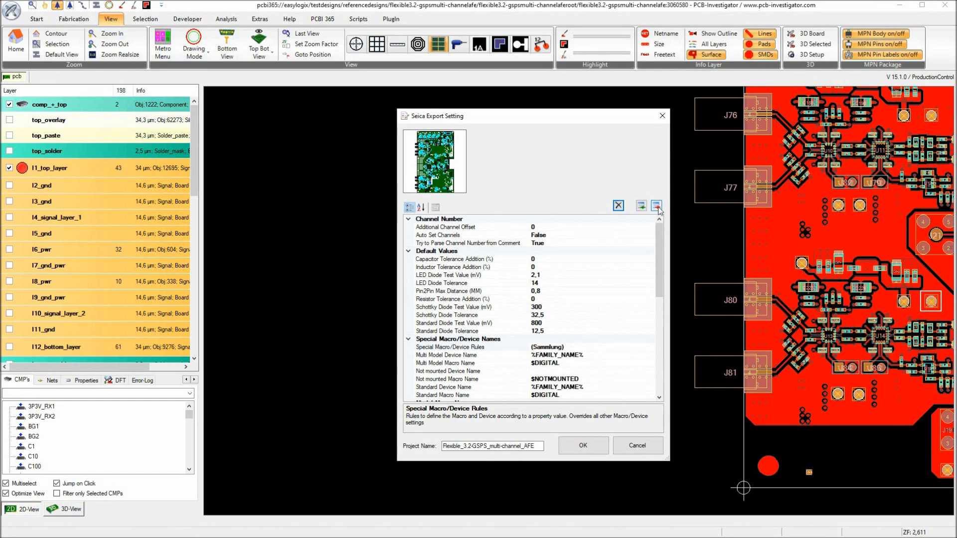
Review the special and model macro names in the Seica export settings, and accept the settings to start the export.
click(618, 205)
scroll(479, 361, down, 2)
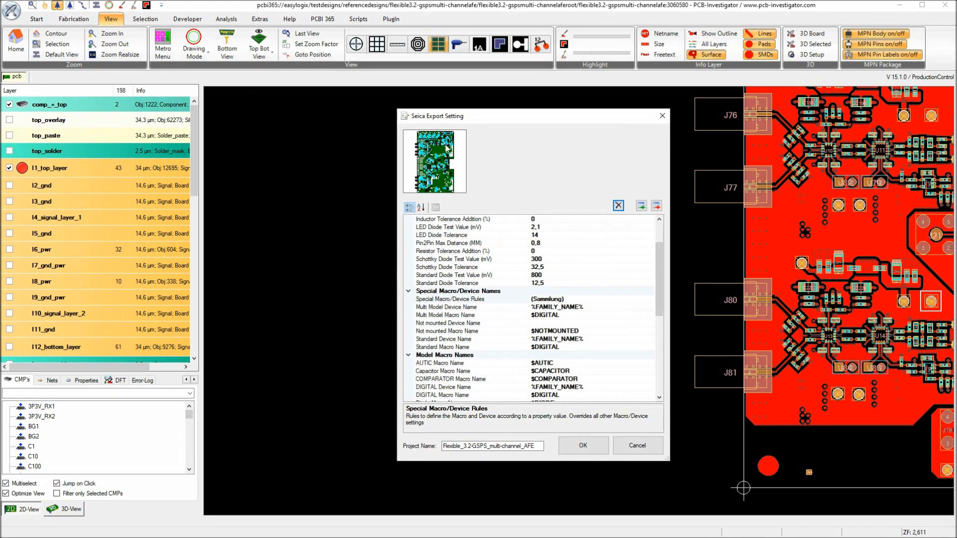
scroll(503, 370, down, 3)
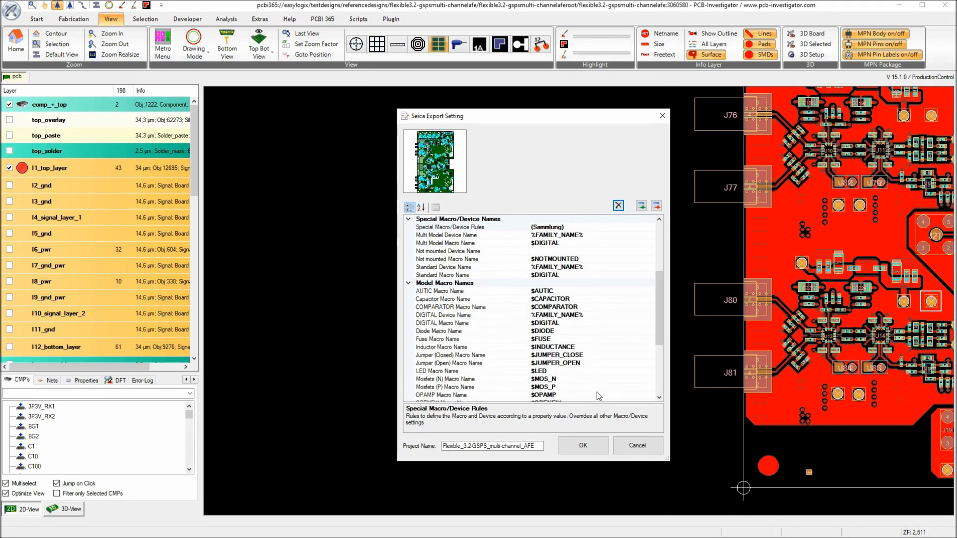
click(583, 445)
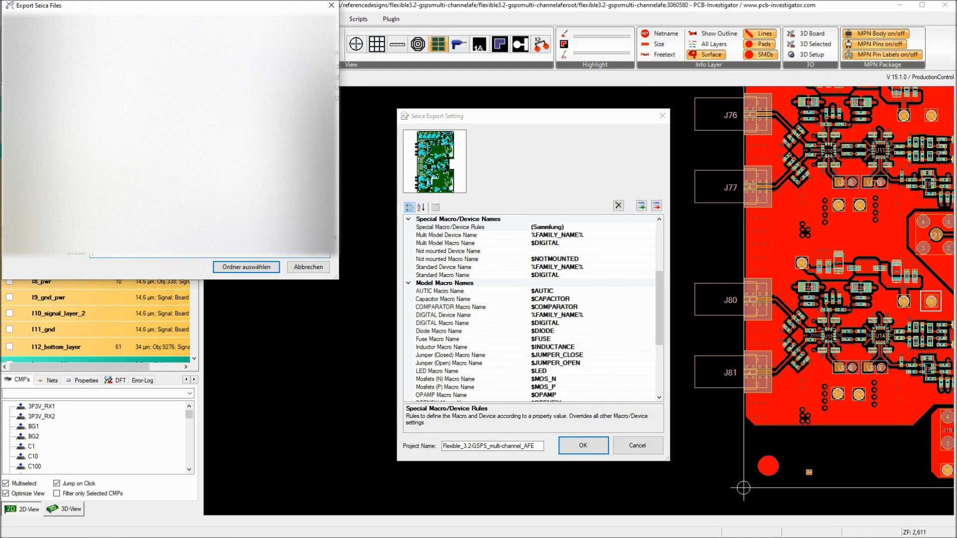
drag(175, 10, 0, 282)
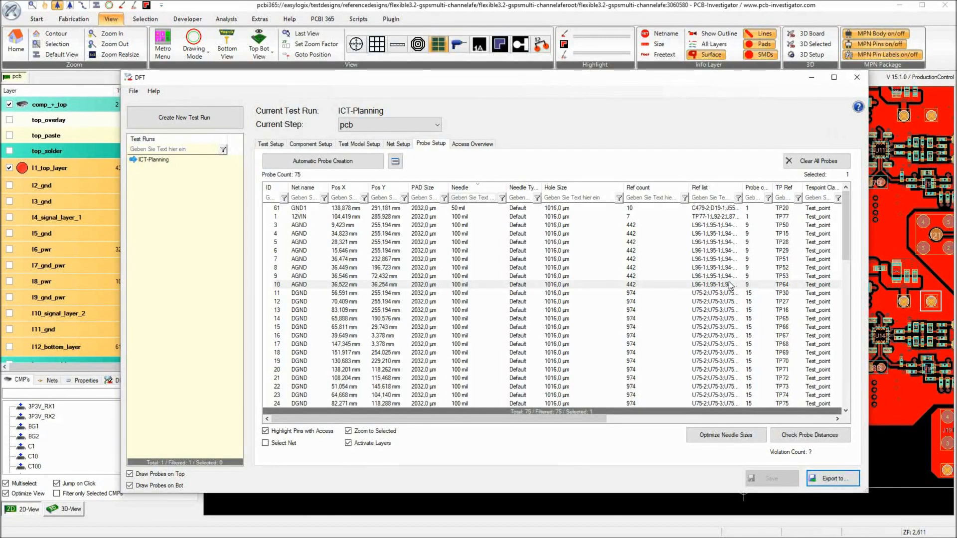
Make a copy of the ICT-Planning test run.
drag(454, 82, 459, 85)
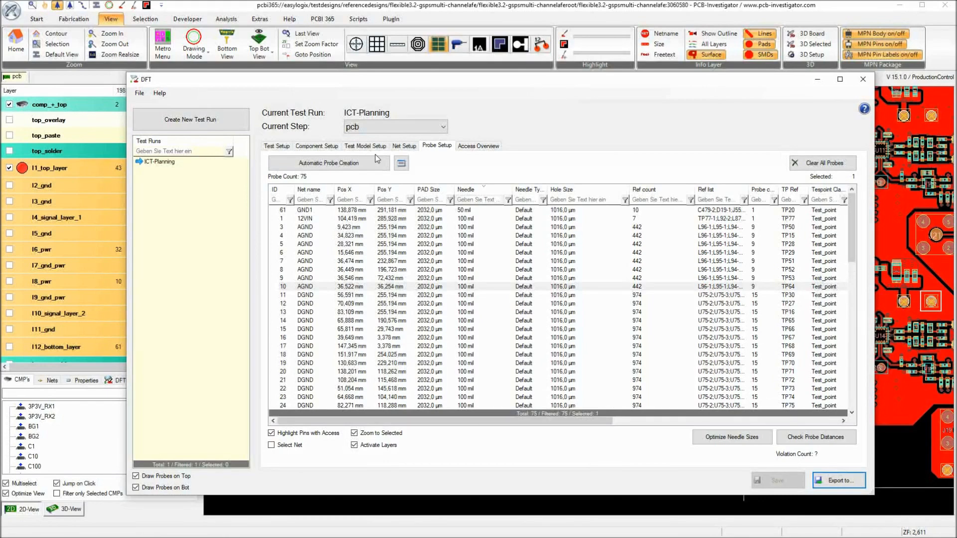
right_click(163, 163)
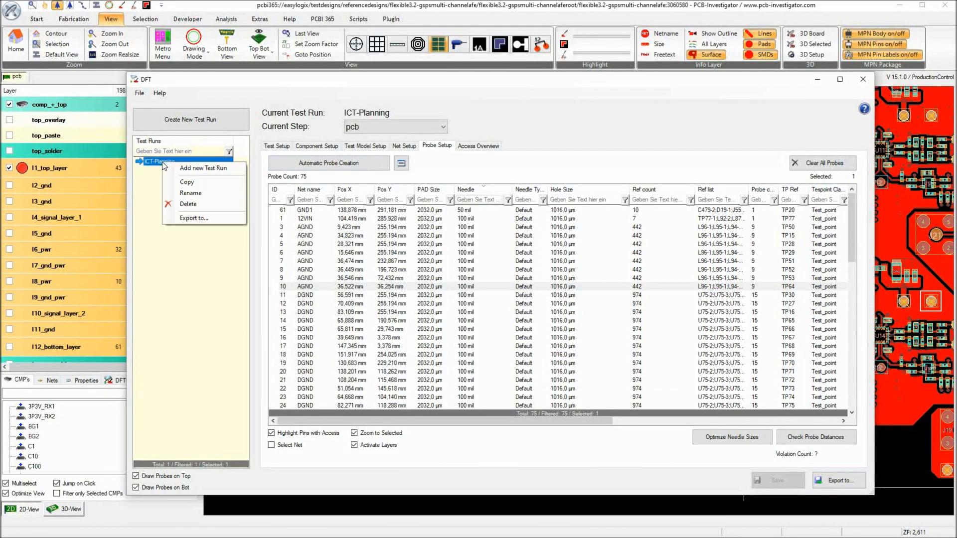
click(194, 188)
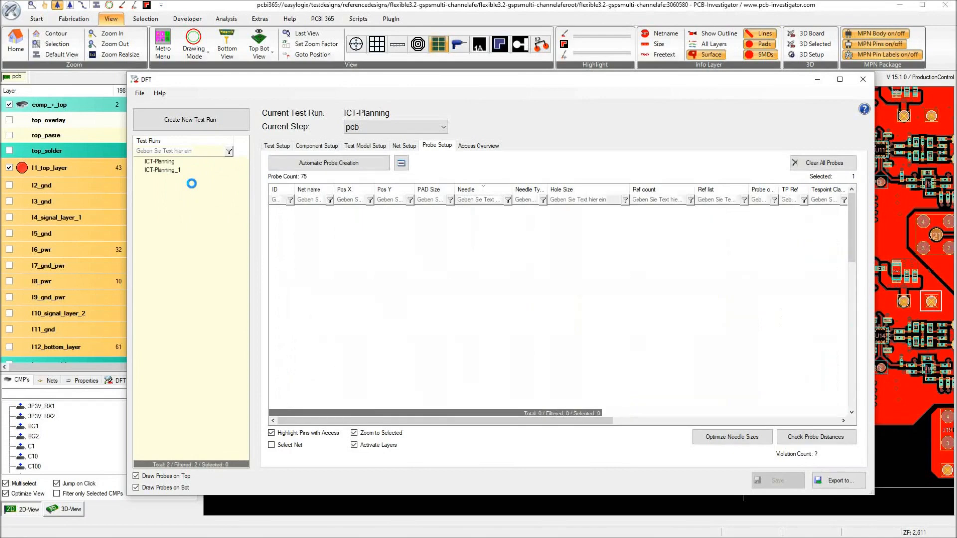
Rename the copied test run as FP-Planning.
right_click(172, 171)
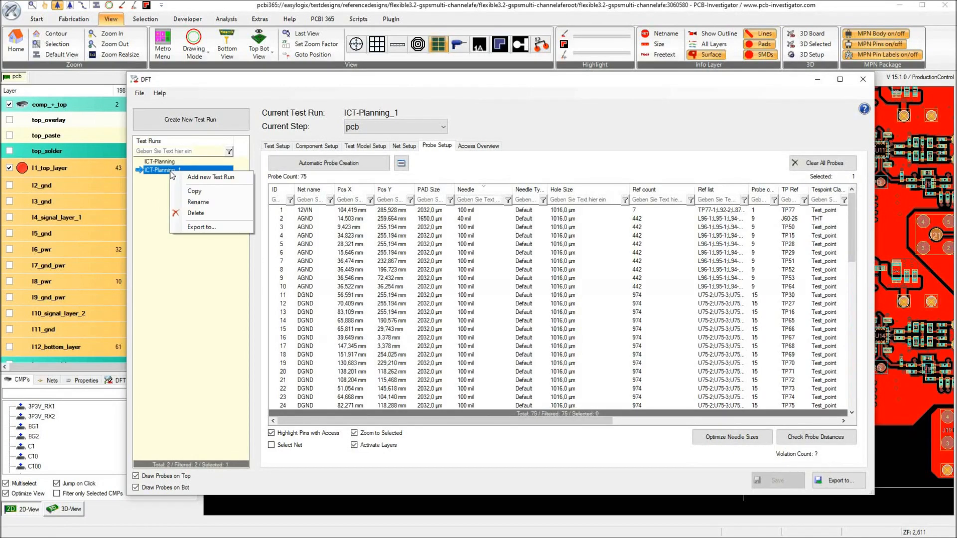
click(198, 202)
key(End)
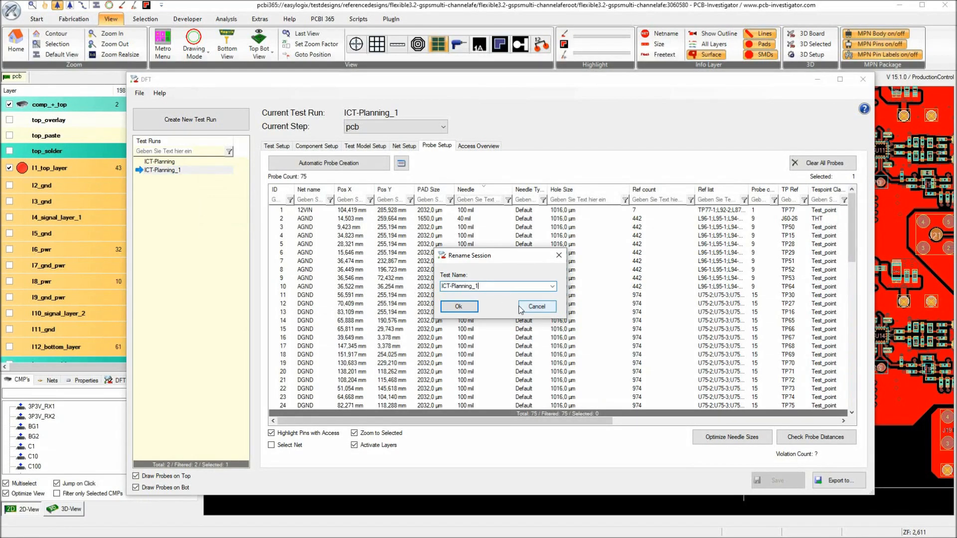
text(g)
key(Delete)
key(Delete)
key(Delete)
text(FP)
click(459, 307)
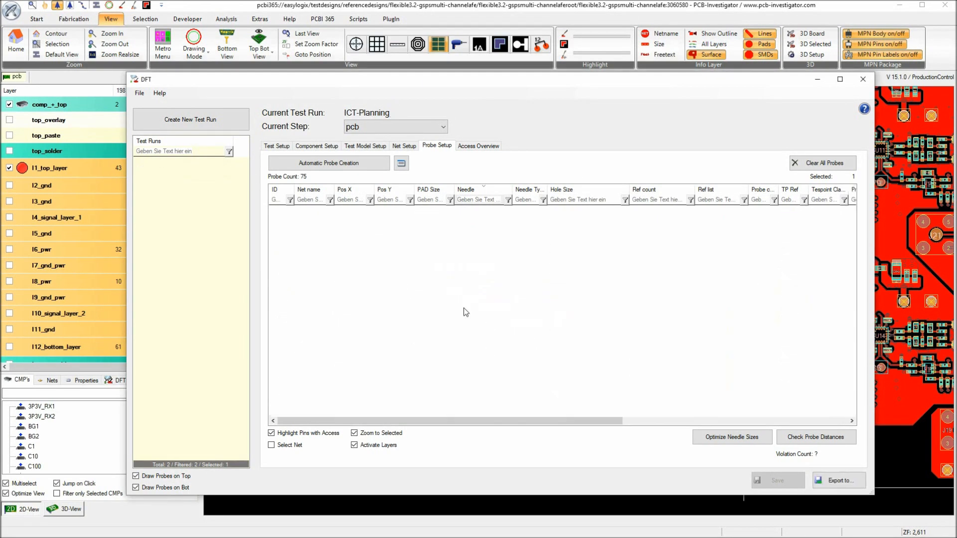
In the FP-Planning test setup, set the tester type to Fixtureless and the probe side to First Top, then Bottom.
click(278, 146)
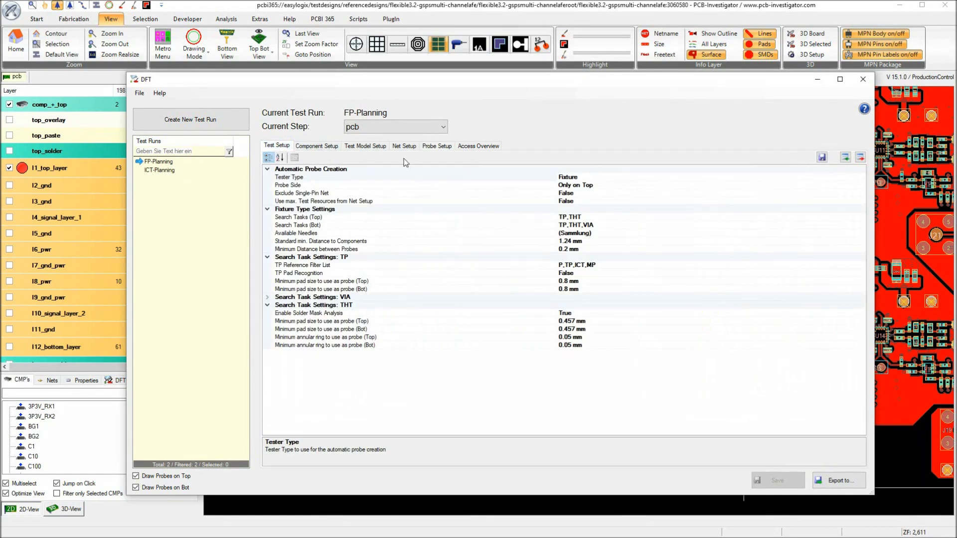
click(591, 176)
click(861, 178)
click(573, 193)
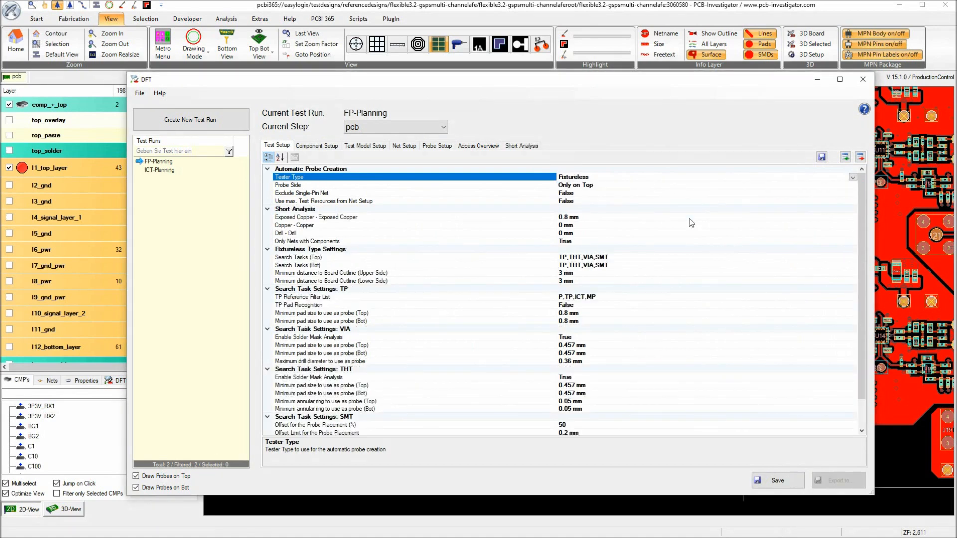
click(646, 185)
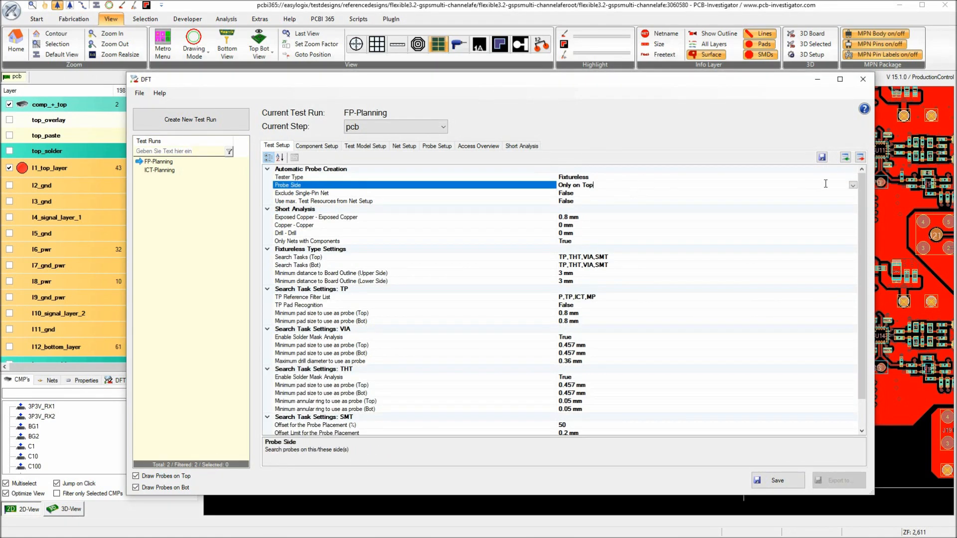
click(852, 184)
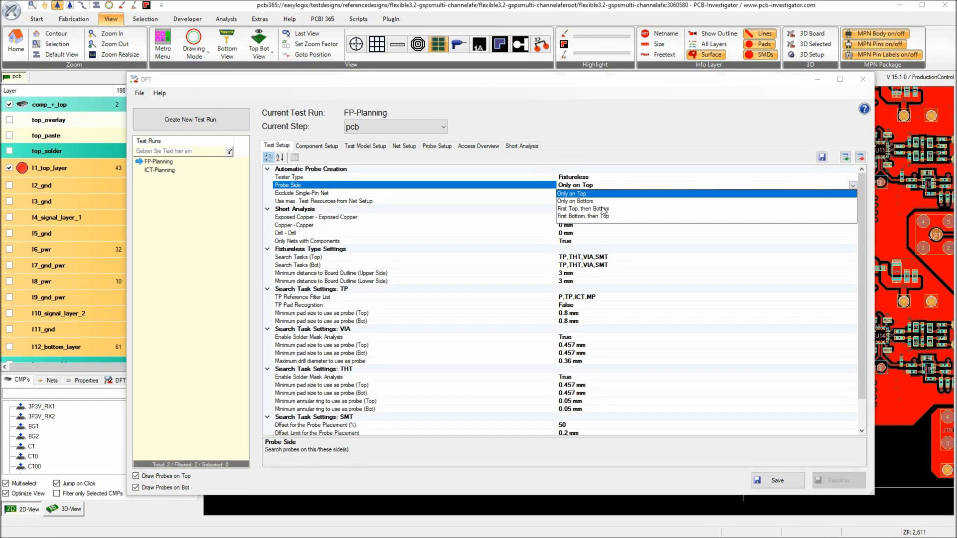
click(586, 209)
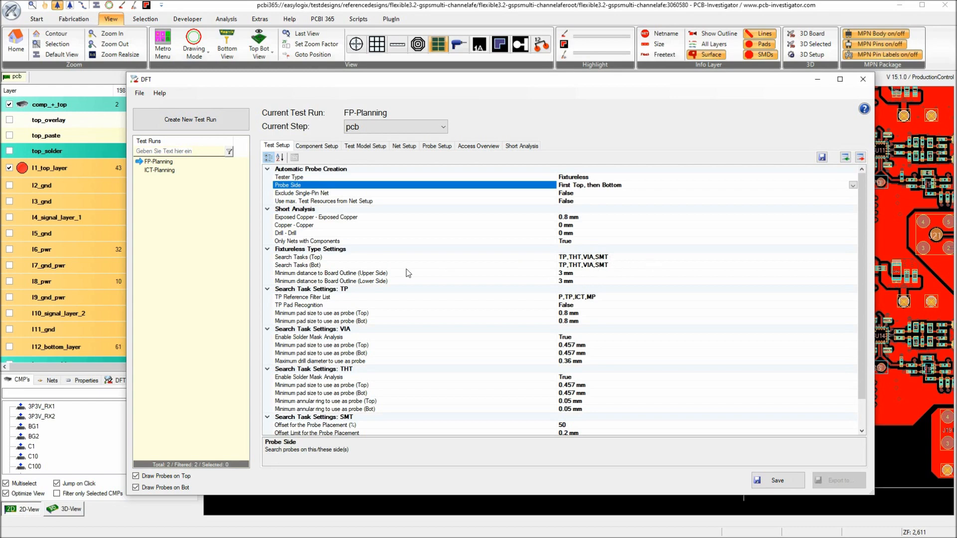
Review the minimum distances to the board outline and the SMT search task settings of FP-Planning.
click(368, 274)
click(329, 282)
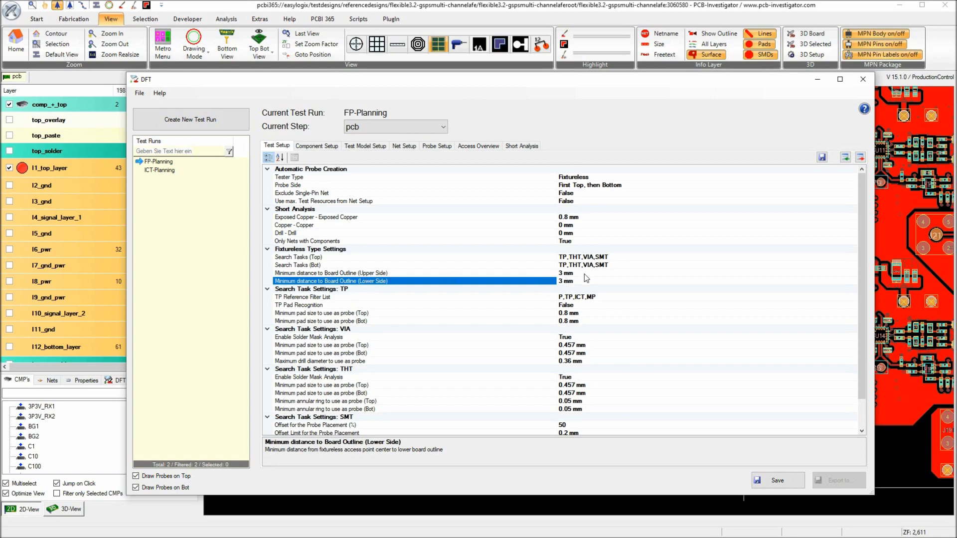
scroll(551, 310, down, 1)
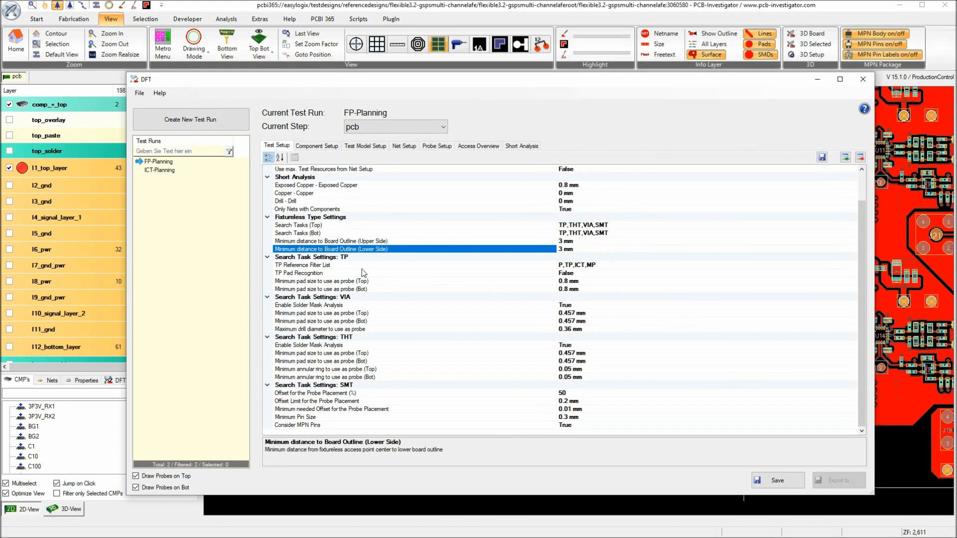
click(346, 385)
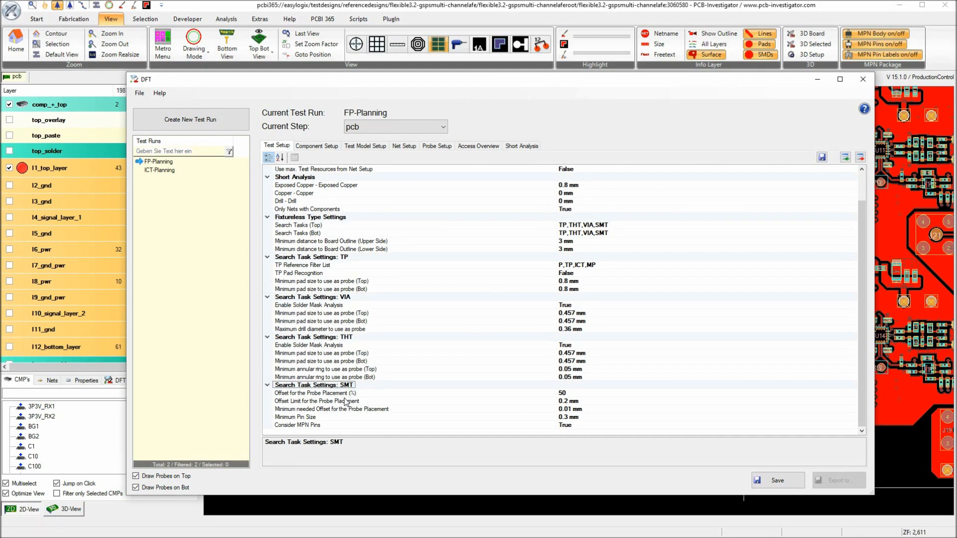
Examine pad 2 of component L15 on the board and read the descriptions of the SMT probe placement offset and offset limit.
drag(561, 84, 285, 141)
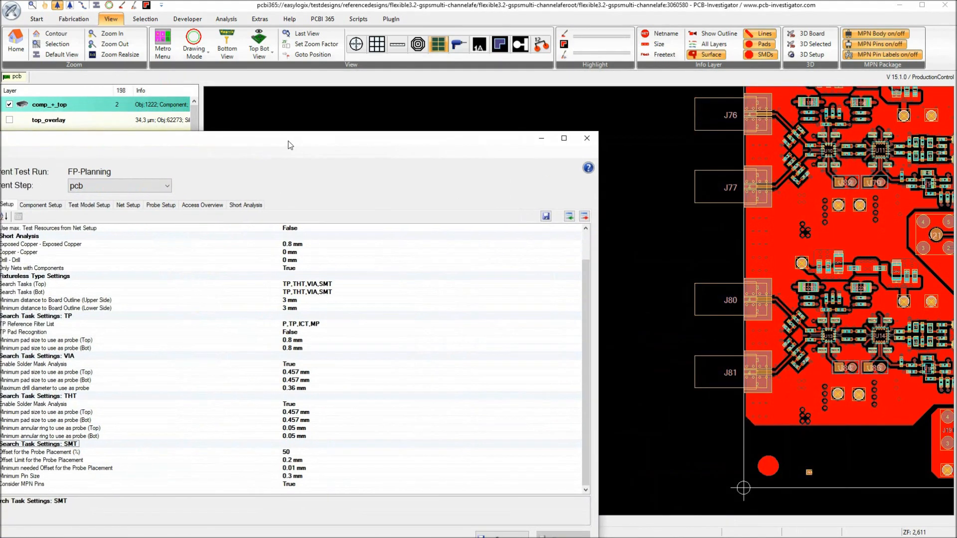
scroll(778, 302, up, 2)
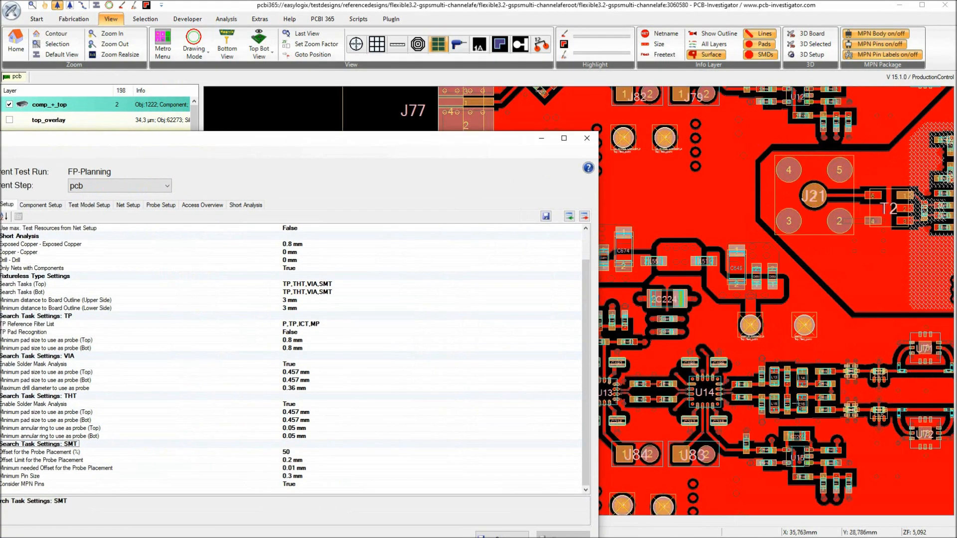
scroll(797, 305, up, 8)
middle_drag(841, 306, 697, 276)
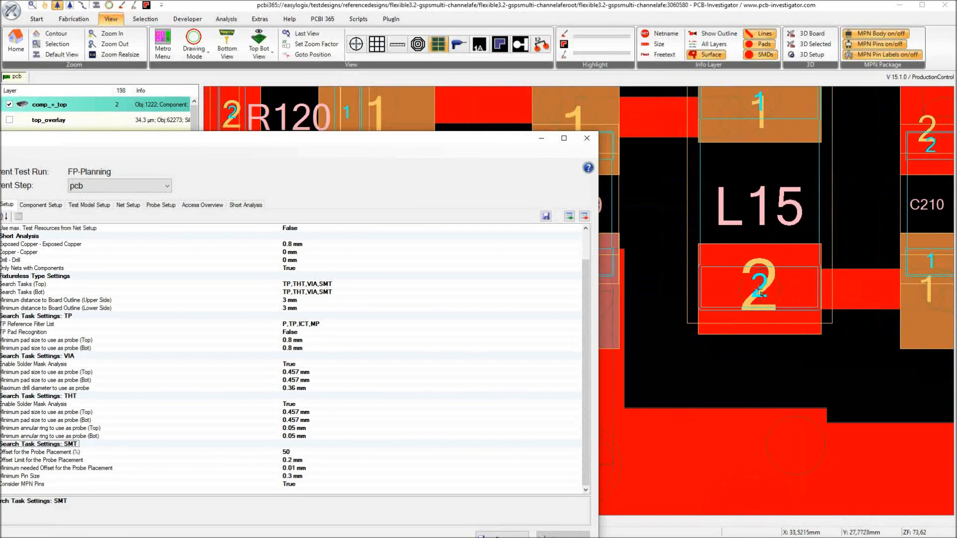
mouse_move(760, 293)
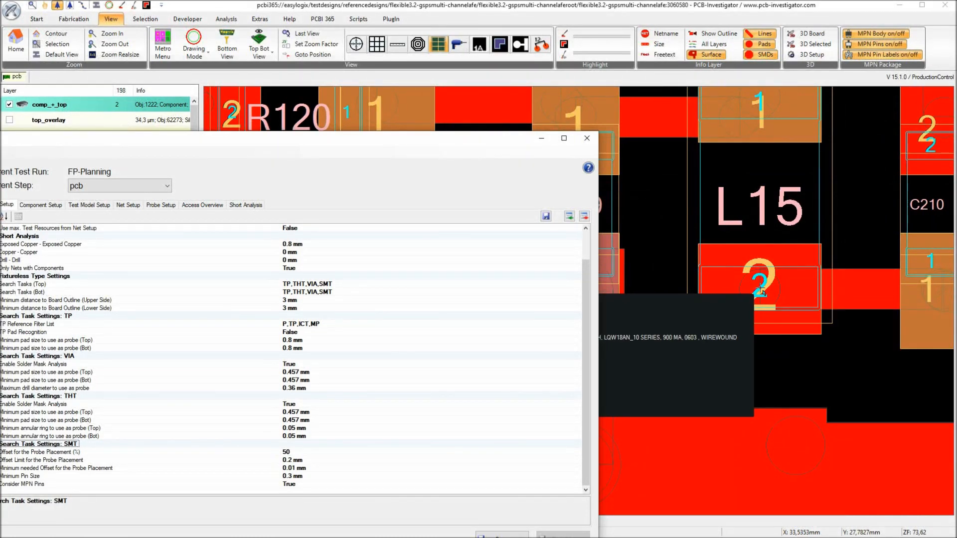
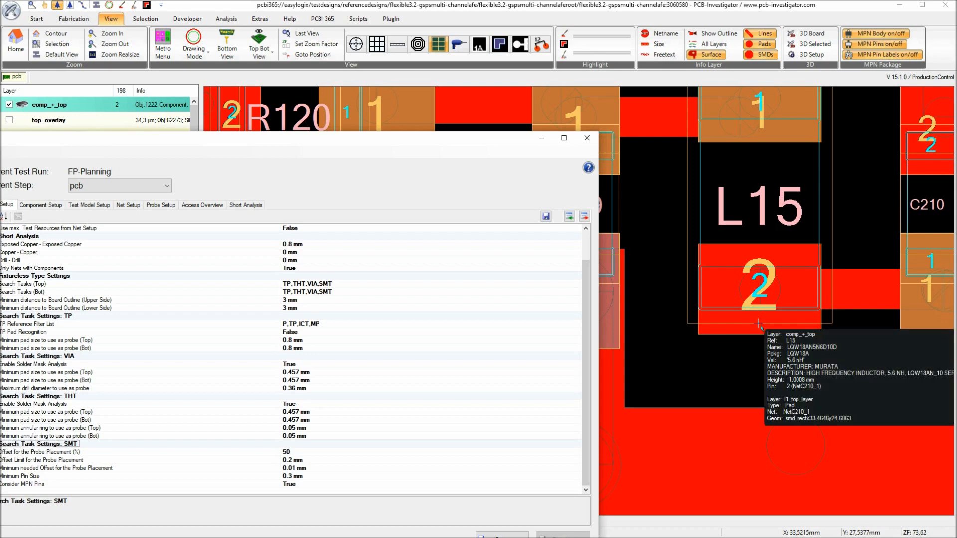
click(325, 452)
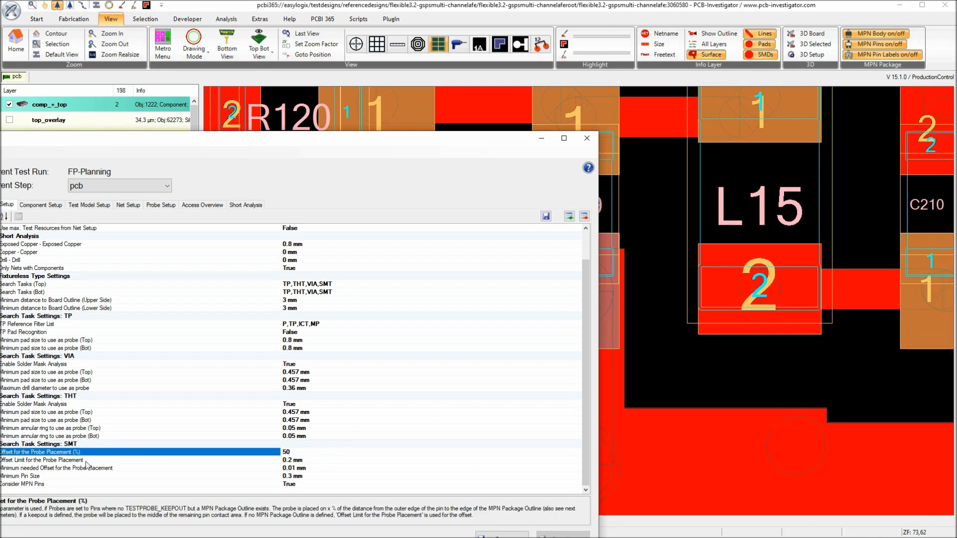
click(174, 463)
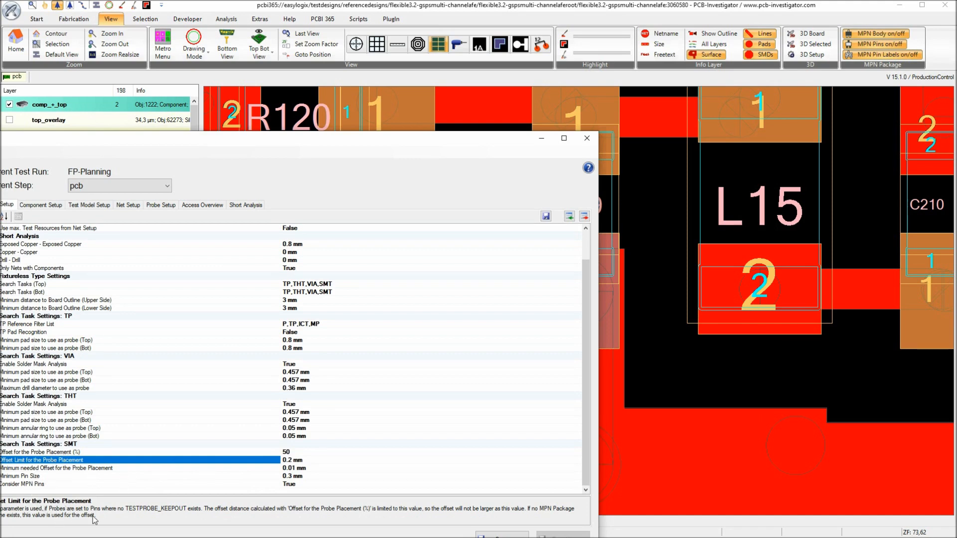
Run automatic probe creation for FP-Planning, deleting the existing probes that are not fixed first.
drag(204, 142, 486, 98)
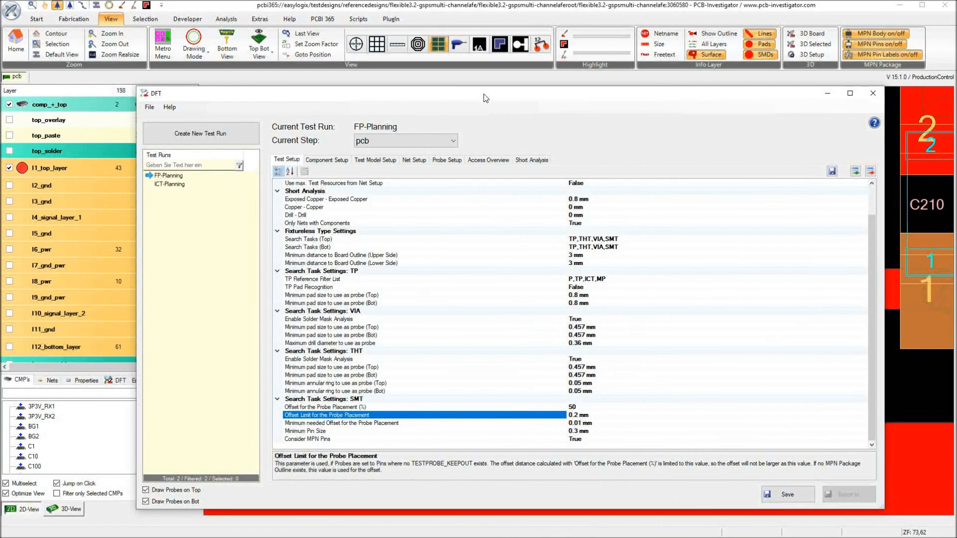
click(445, 160)
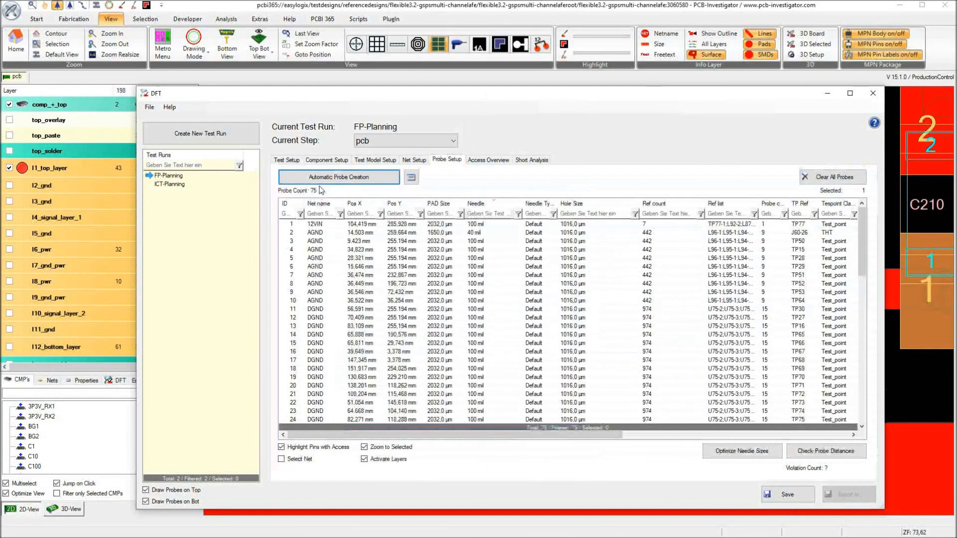
click(339, 179)
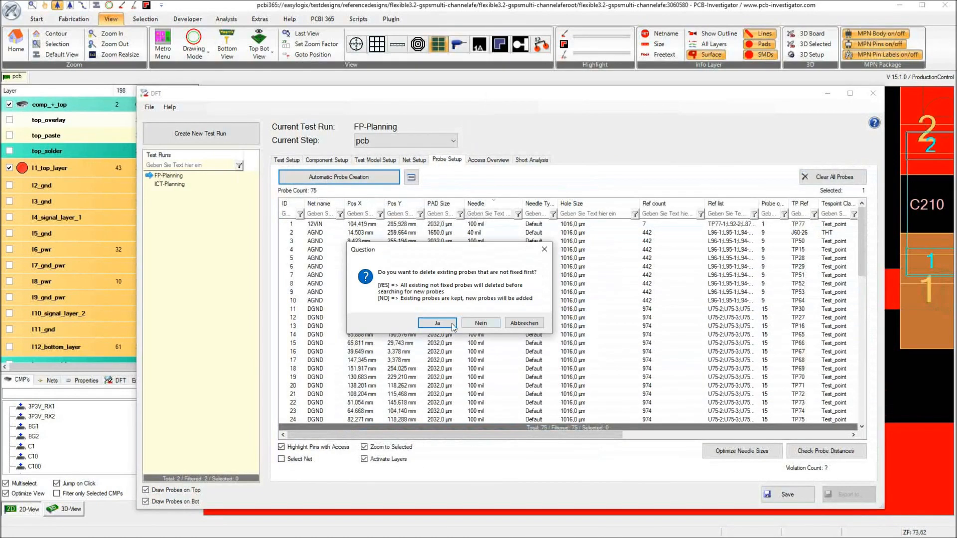
click(437, 323)
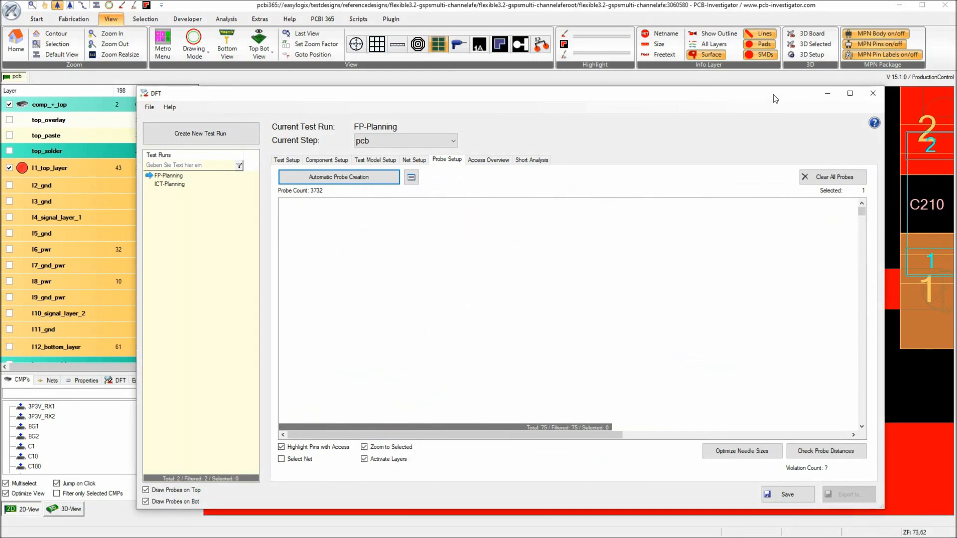
Inspect where the new SMD probes sit on the pads of L15 and the neighbouring components such as C220.
drag(779, 98, 550, 95)
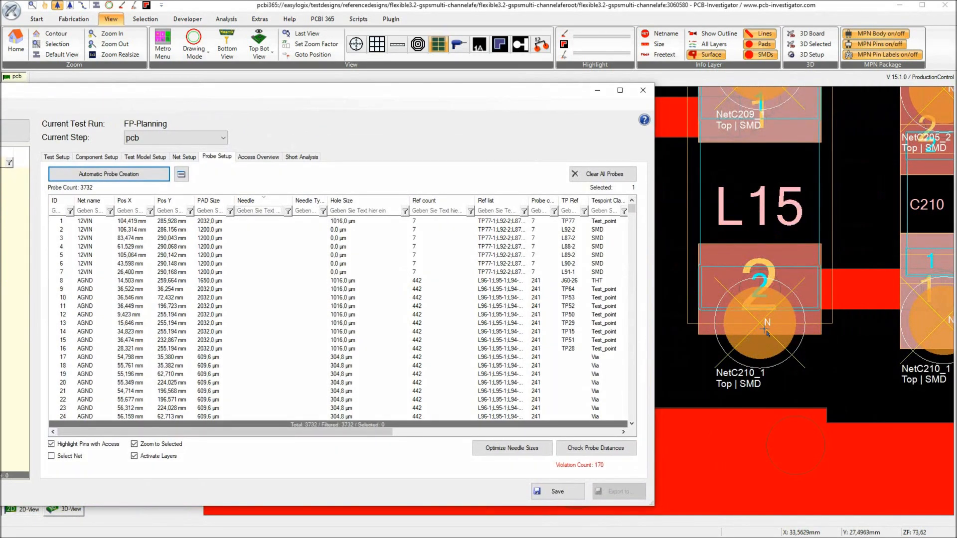
scroll(764, 317, up, 2)
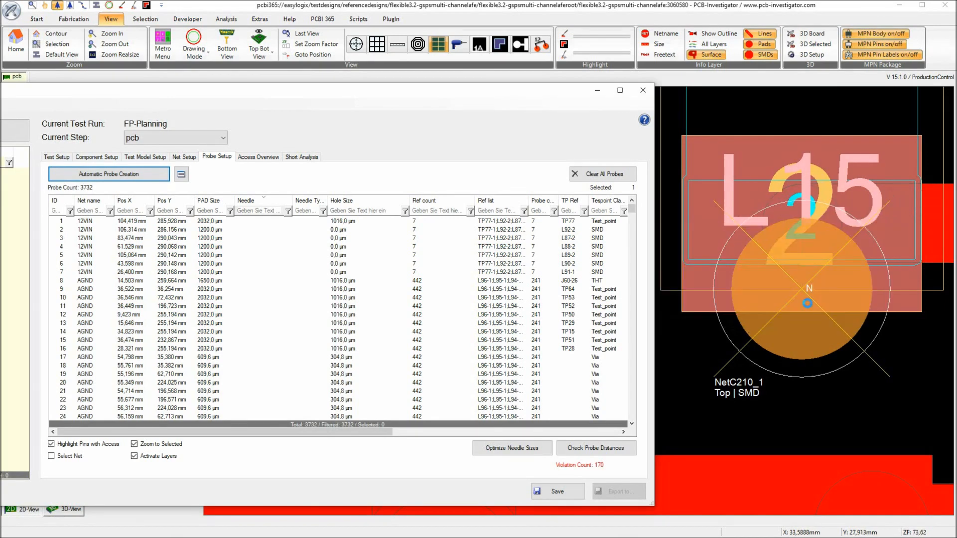
scroll(808, 303, down, 2)
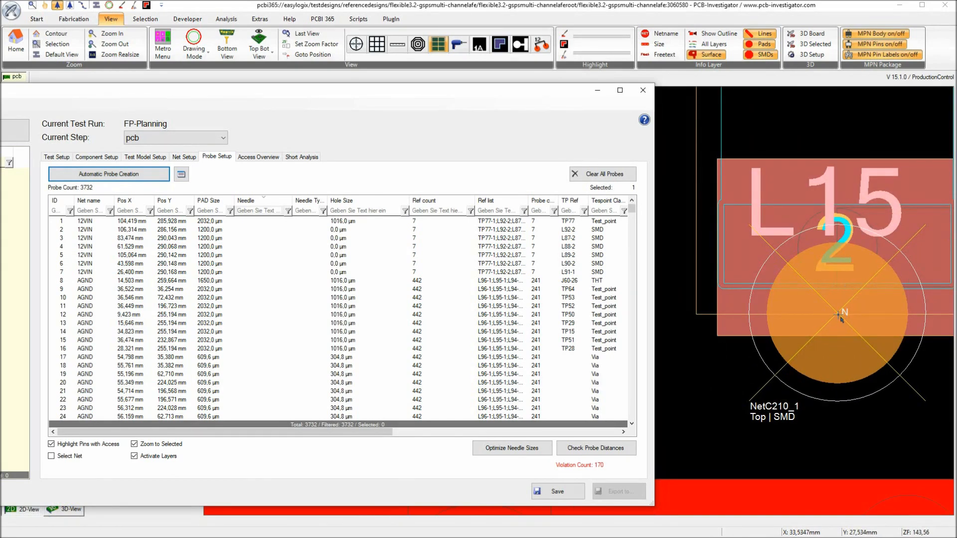
mouse_move(839, 317)
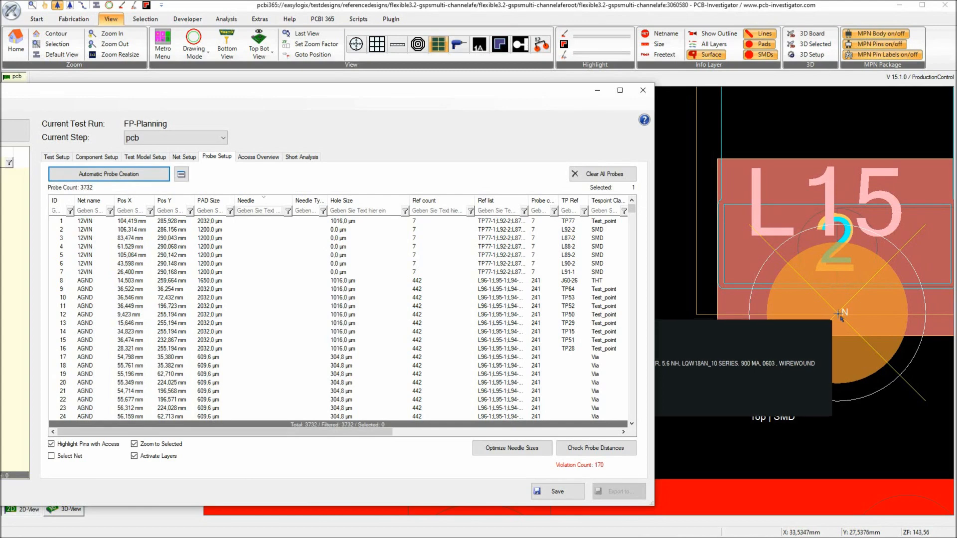
scroll(808, 303, down, 4)
scroll(808, 303, down, 2)
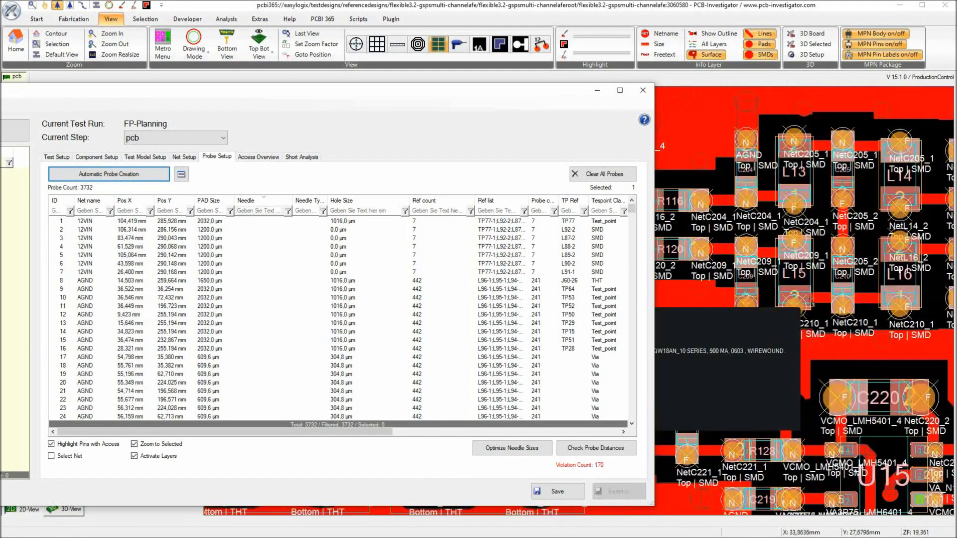
scroll(916, 509, up, 1)
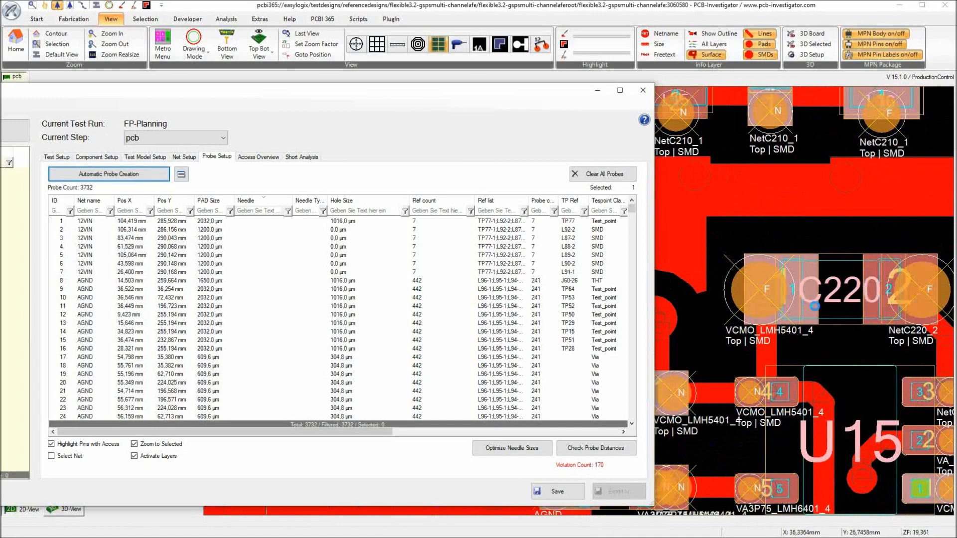
Check the net access overview of FP-Planning and save the test run.
scroll(724, 438, down, 1)
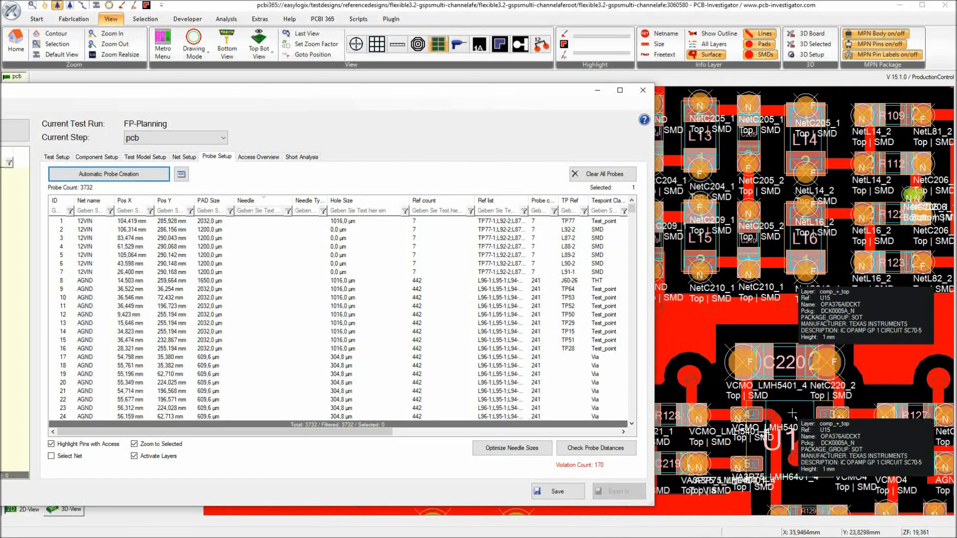
drag(328, 93, 523, 87)
click(453, 150)
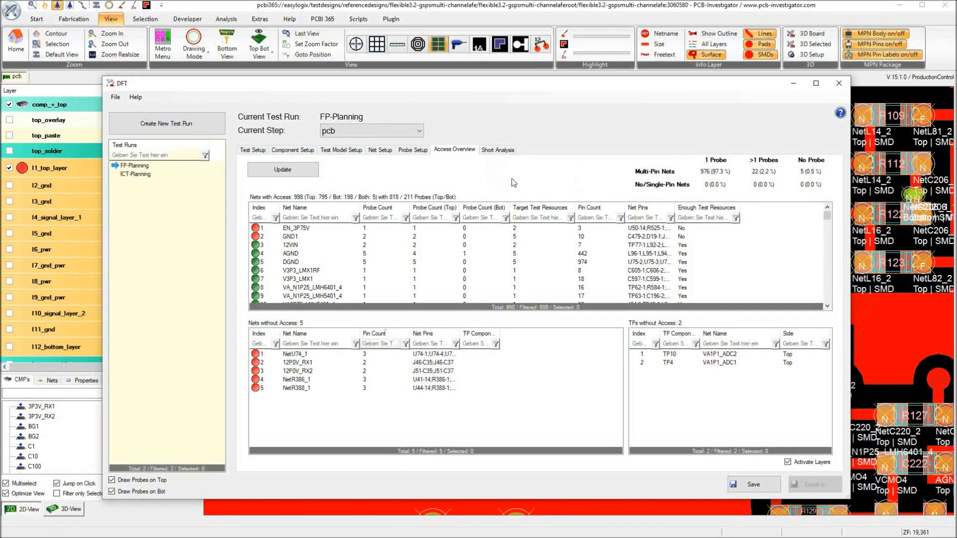
click(752, 482)
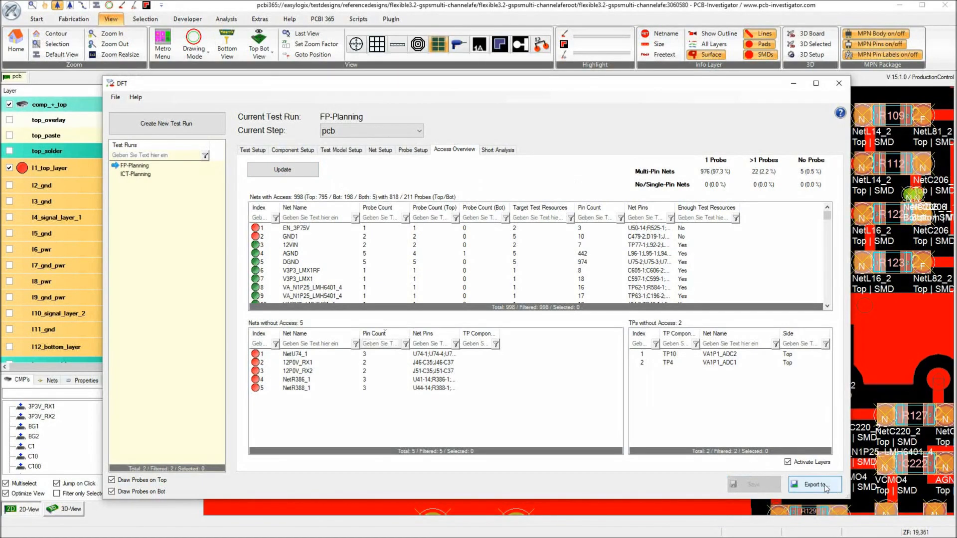
Start a Takaya export of FP-Planning and place its export settings clear of the board view.
click(813, 484)
drag(713, 87, 600, 1)
click(710, 402)
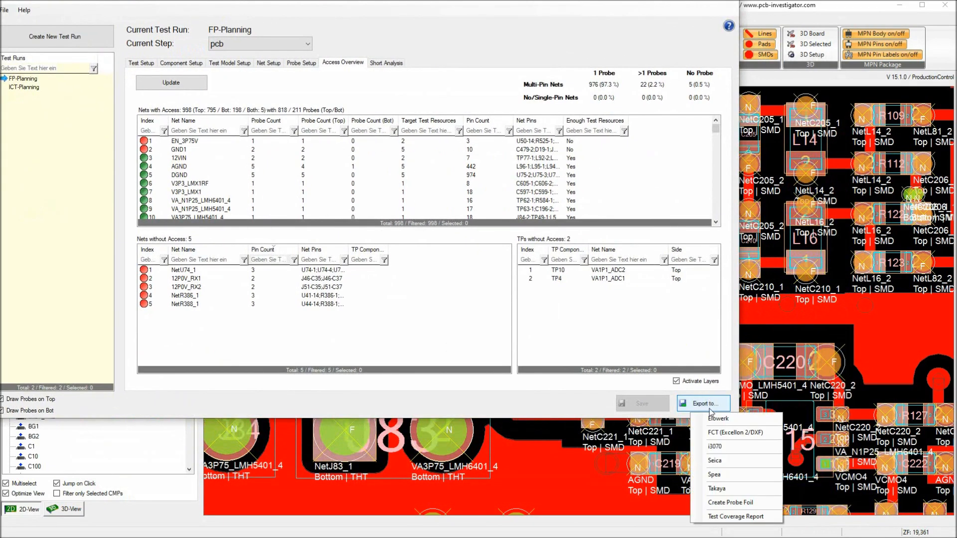
click(721, 488)
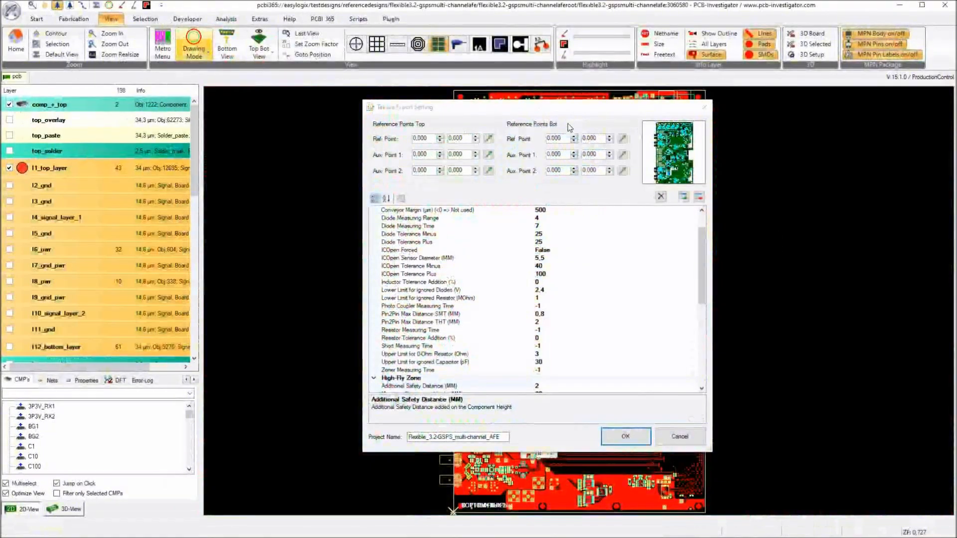
drag(575, 108, 293, 115)
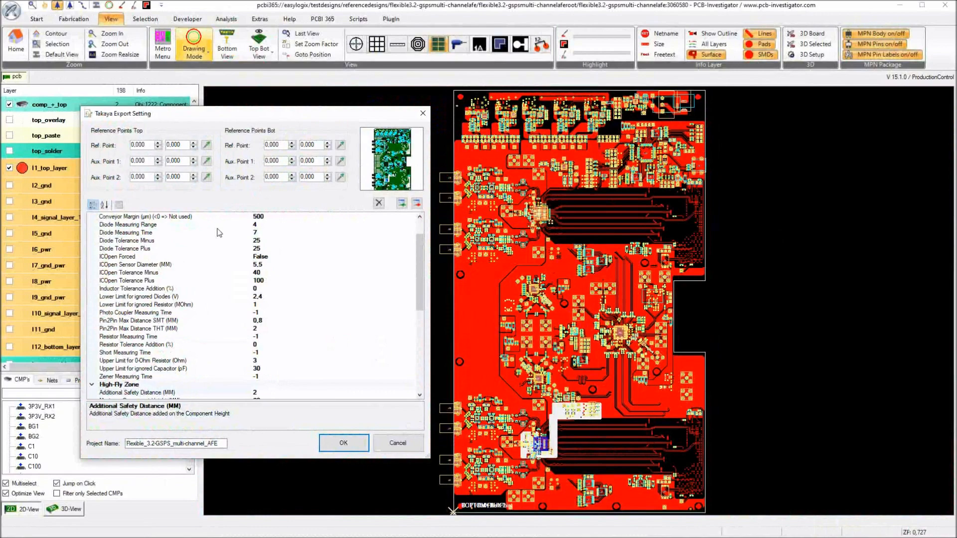
Hide the comp_+_top components so that only l1_top_layer is shown on the board.
click(9, 167)
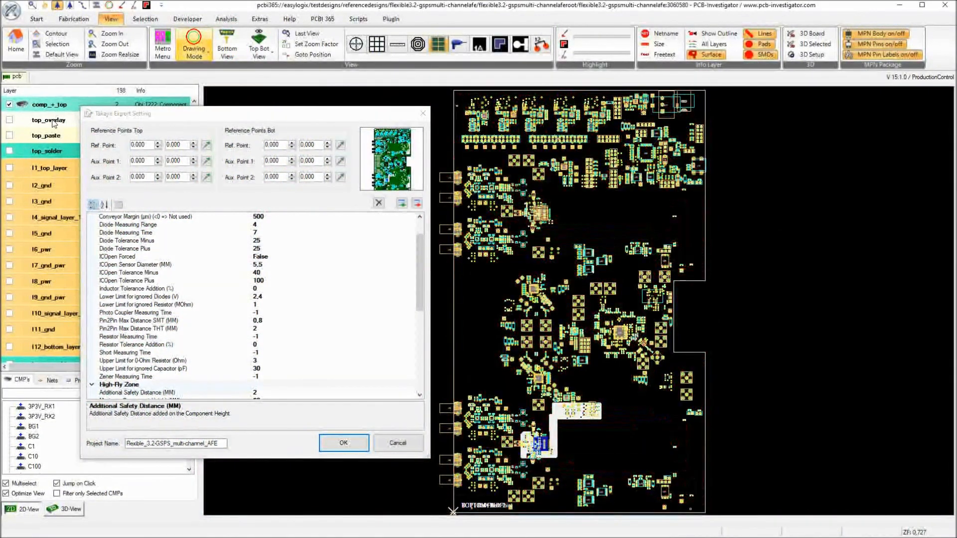
click(53, 105)
click(49, 169)
right_drag(484, 210, 272, 213)
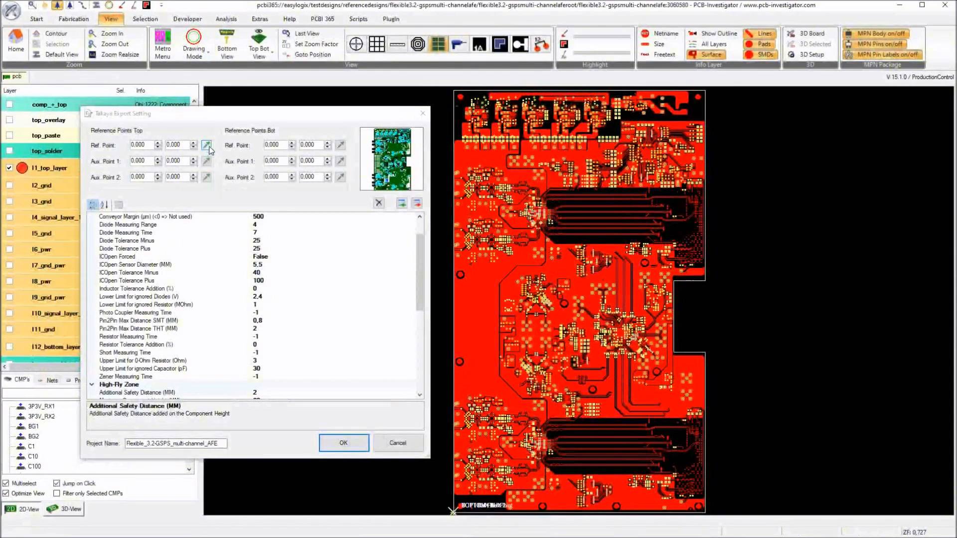
Pick the Takaya export's top-side reference point at the board's upper-right fiducial, auxiliary point 1 at the upper-left one and auxiliary point 2 at the lower-left one.
click(207, 145)
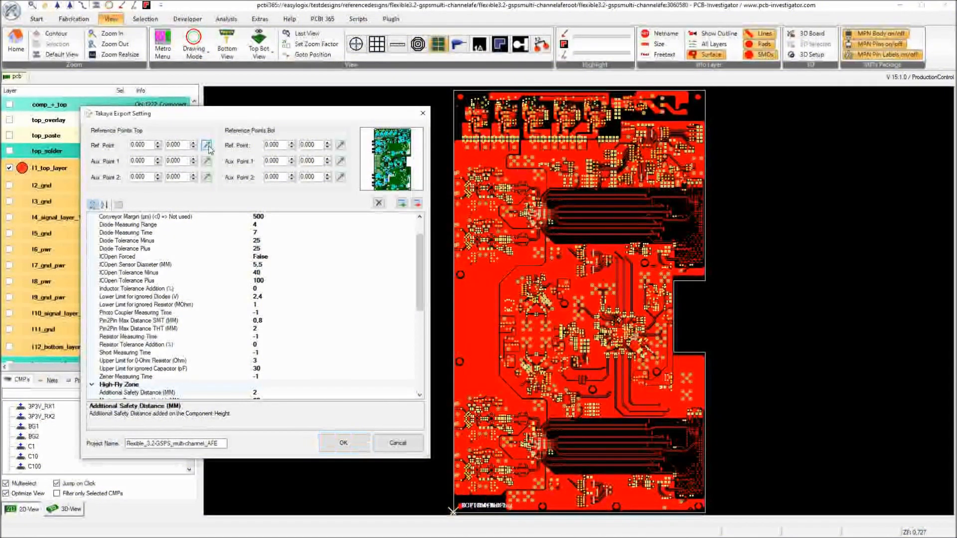
click(698, 97)
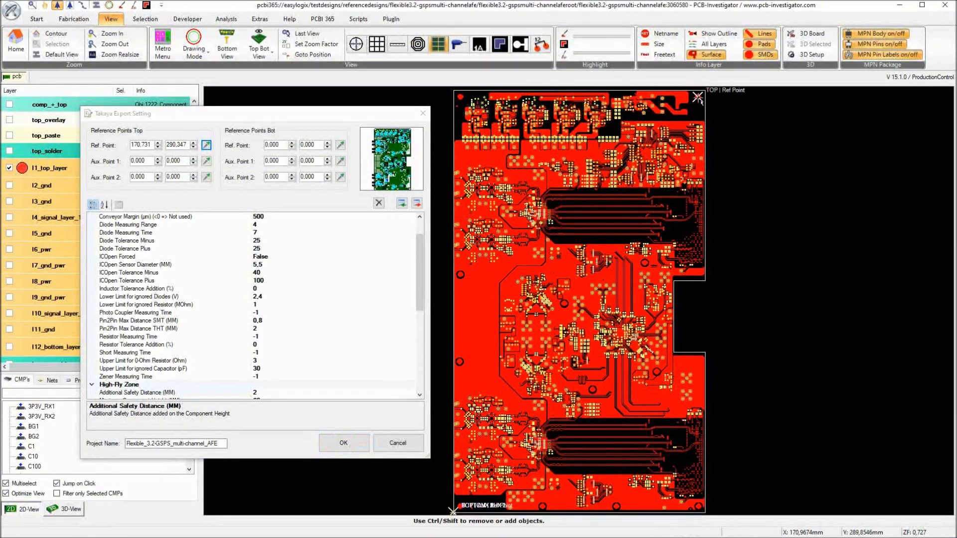
click(206, 161)
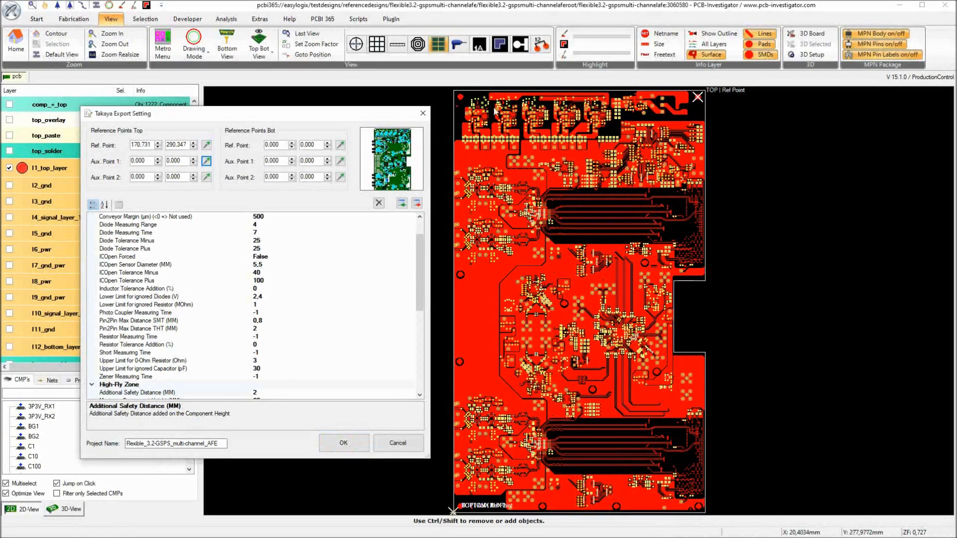
click(460, 97)
click(207, 177)
click(453, 511)
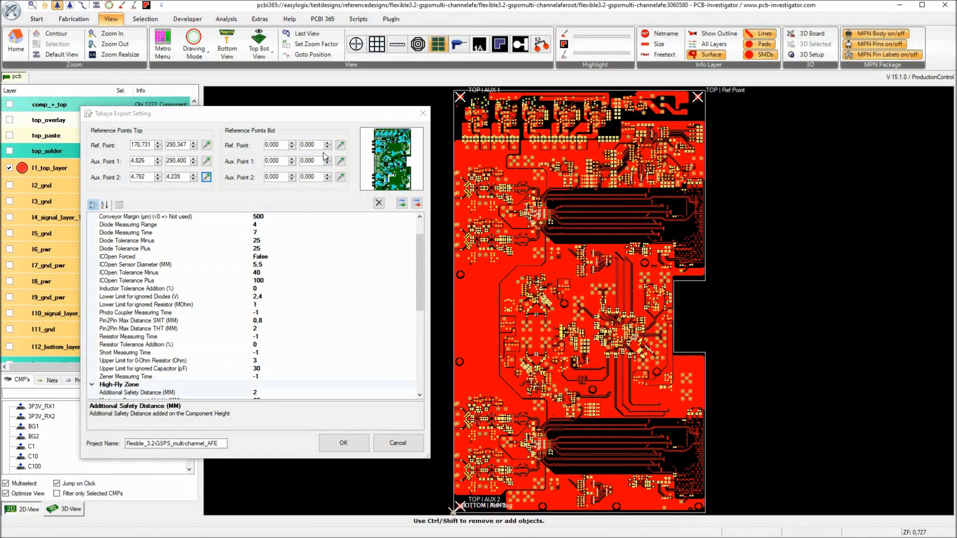
Review the available machine types and the default value, high-fly zone, other option and probe speed settings of the Takaya export.
drag(273, 114, 361, 100)
scroll(407, 258, up, 2)
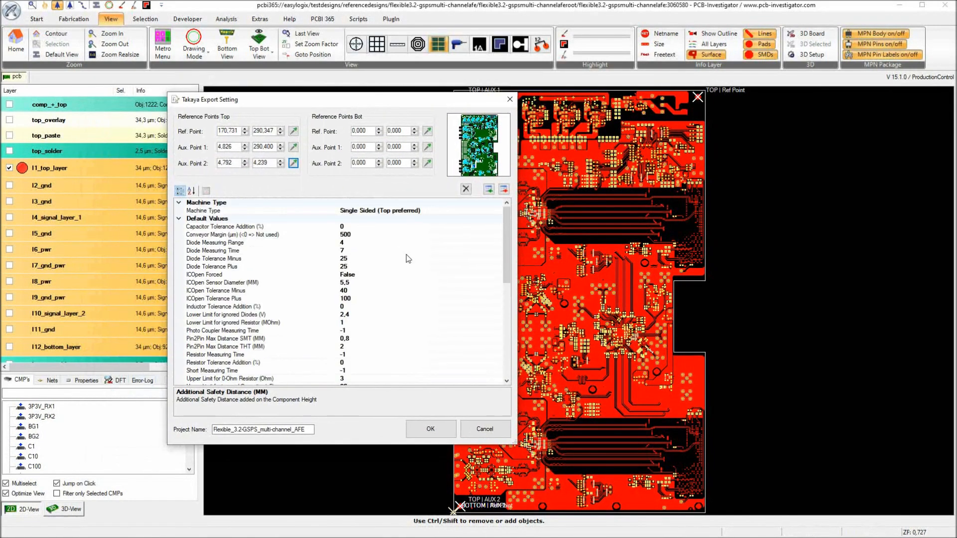
click(476, 210)
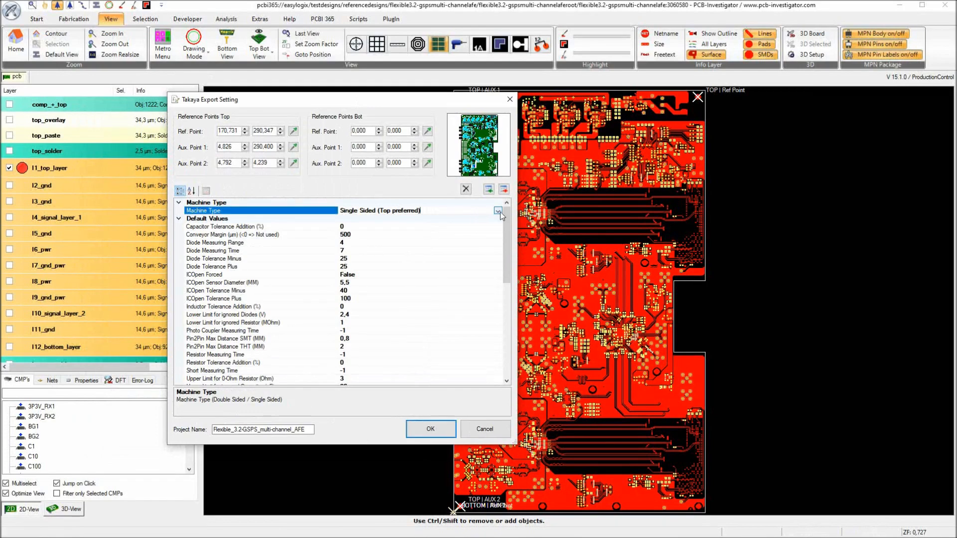
click(498, 211)
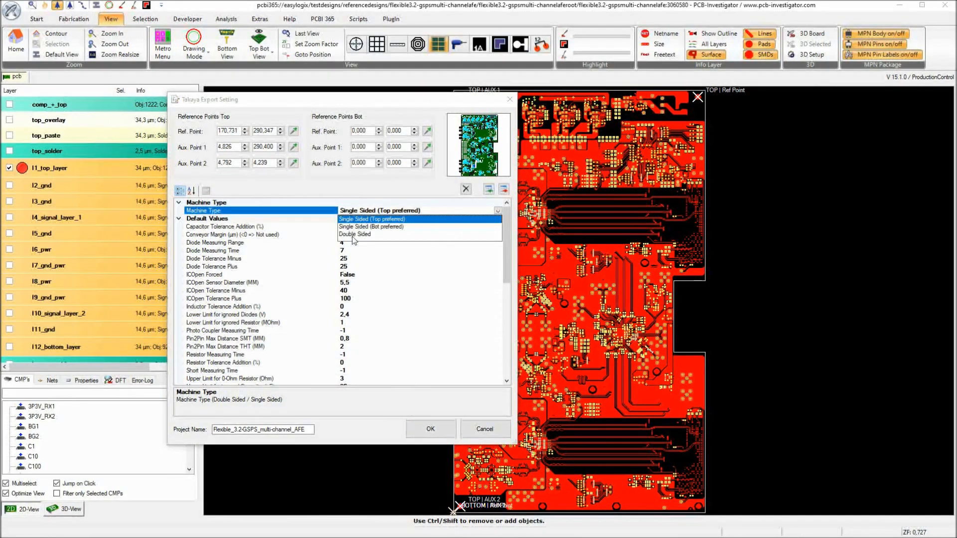
click(492, 304)
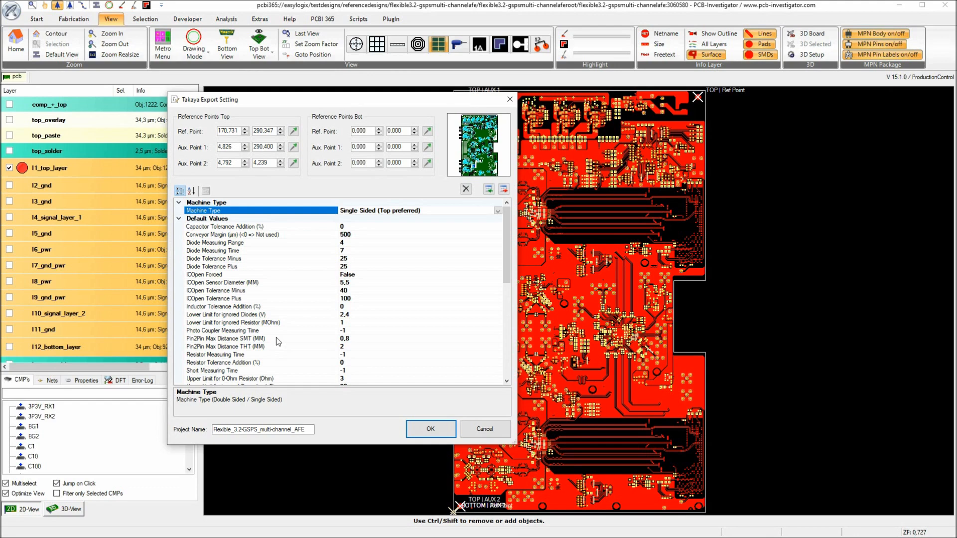
scroll(294, 318, down, 2)
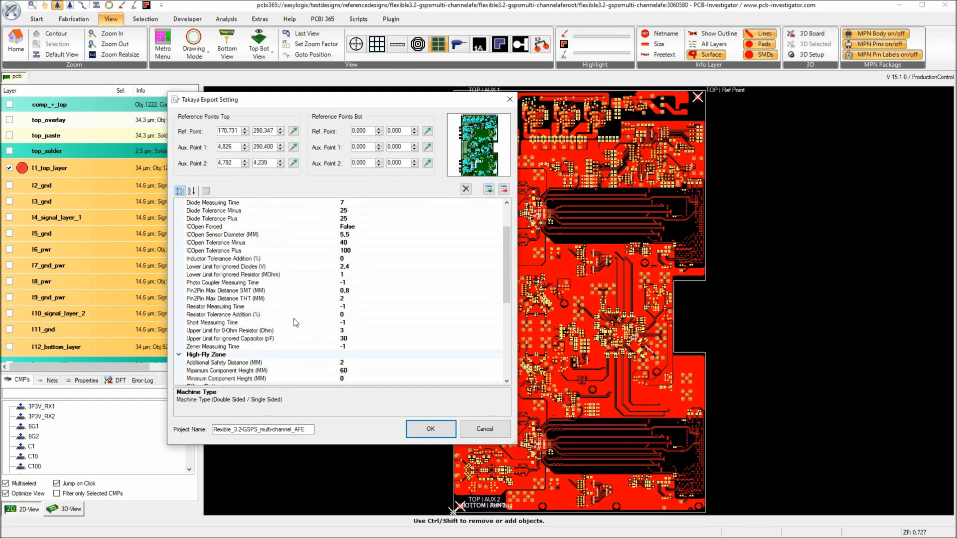
scroll(294, 318, down, 3)
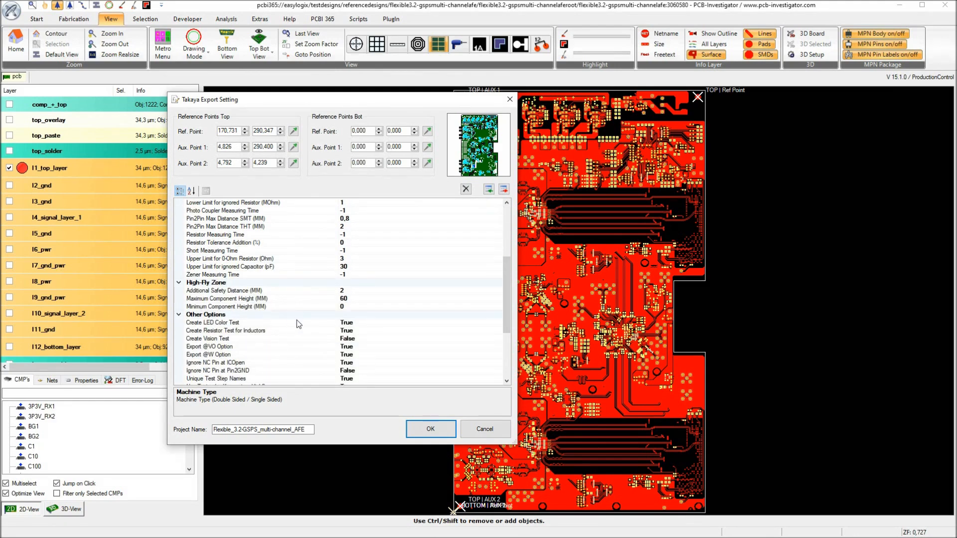
scroll(334, 284, down, 3)
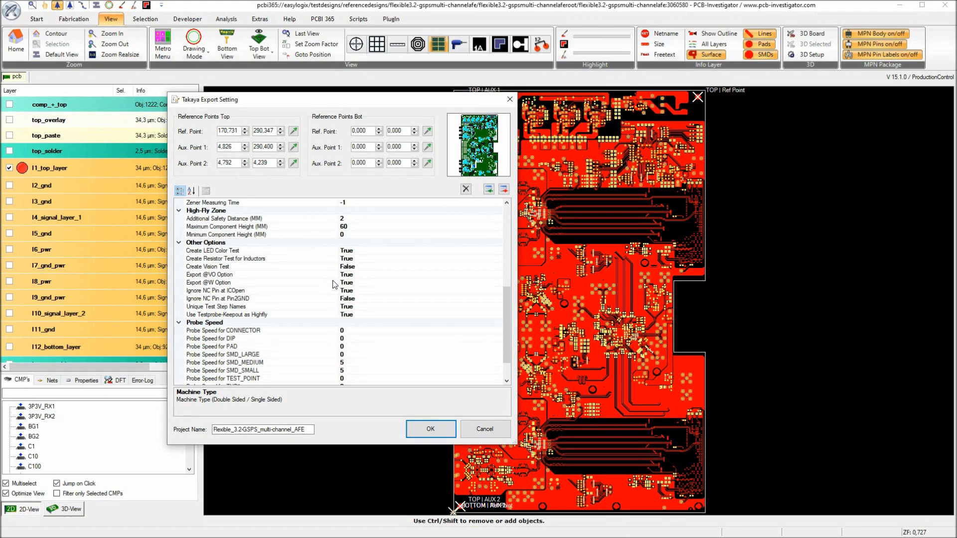
Dismiss the Takaya export settings without exporting and close the DFT window to return to the board view.
drag(354, 99, 530, 96)
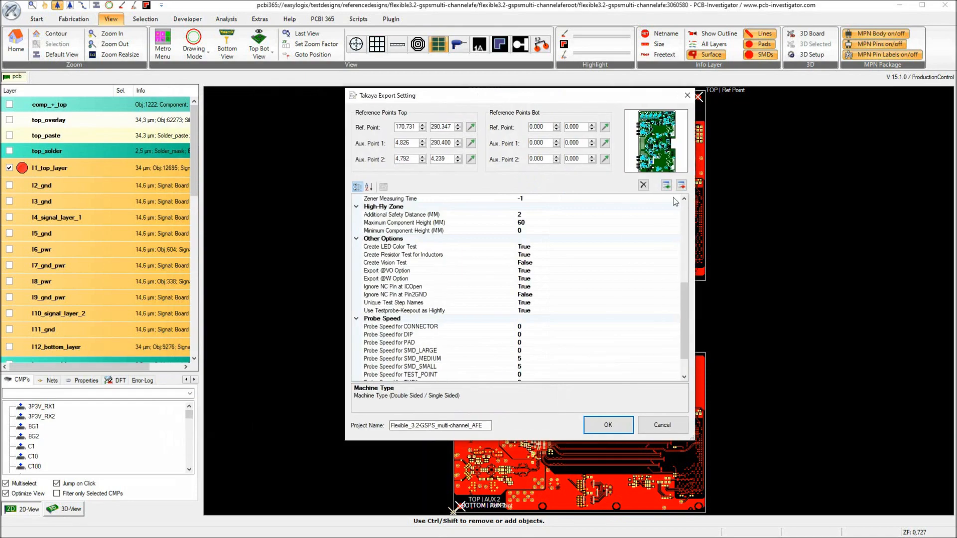
click(687, 95)
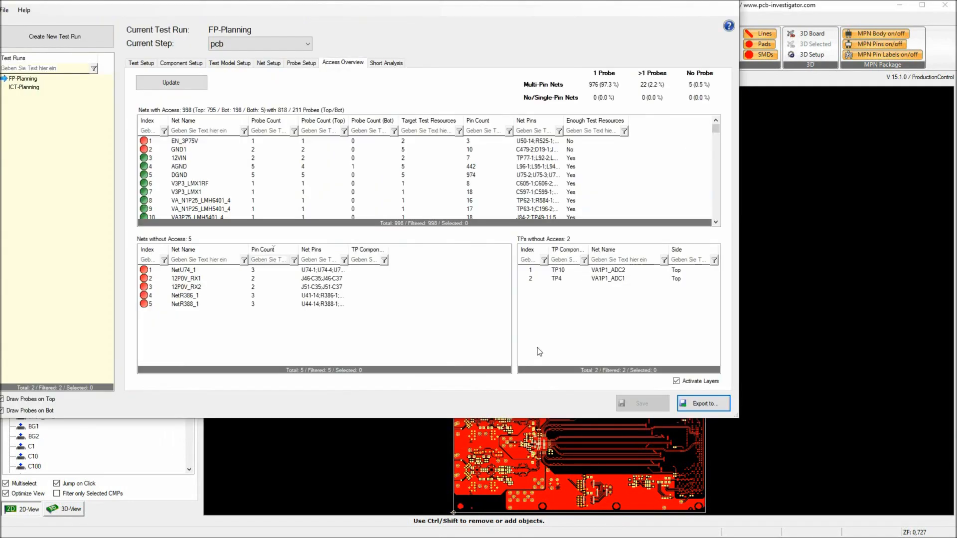
click(727, 5)
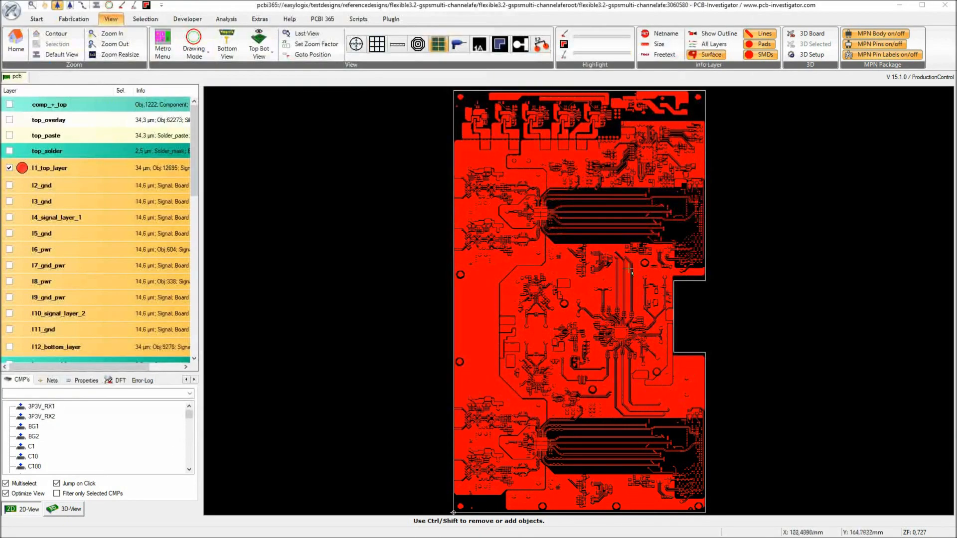
mouse_move(523, 341)
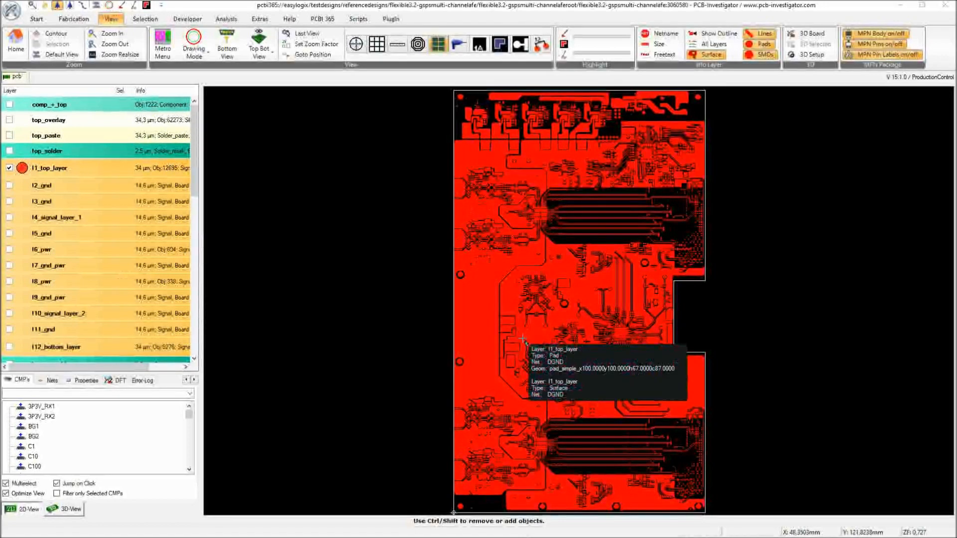